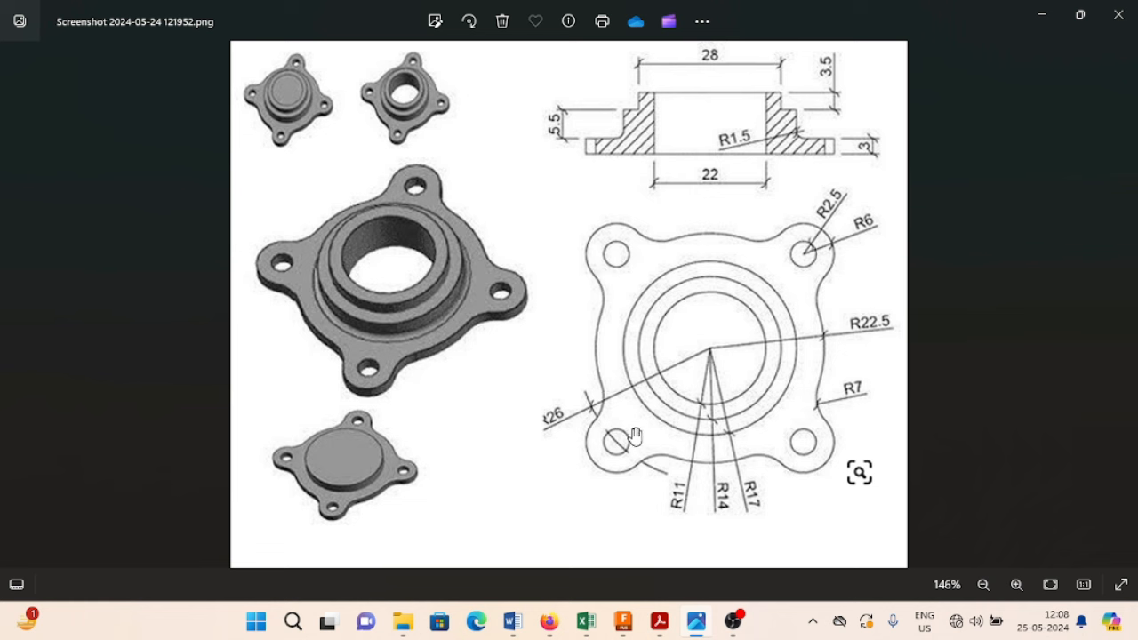
Switch to Autodesk Fusion, dismiss the connection notice and open a new blank design
click(626, 625)
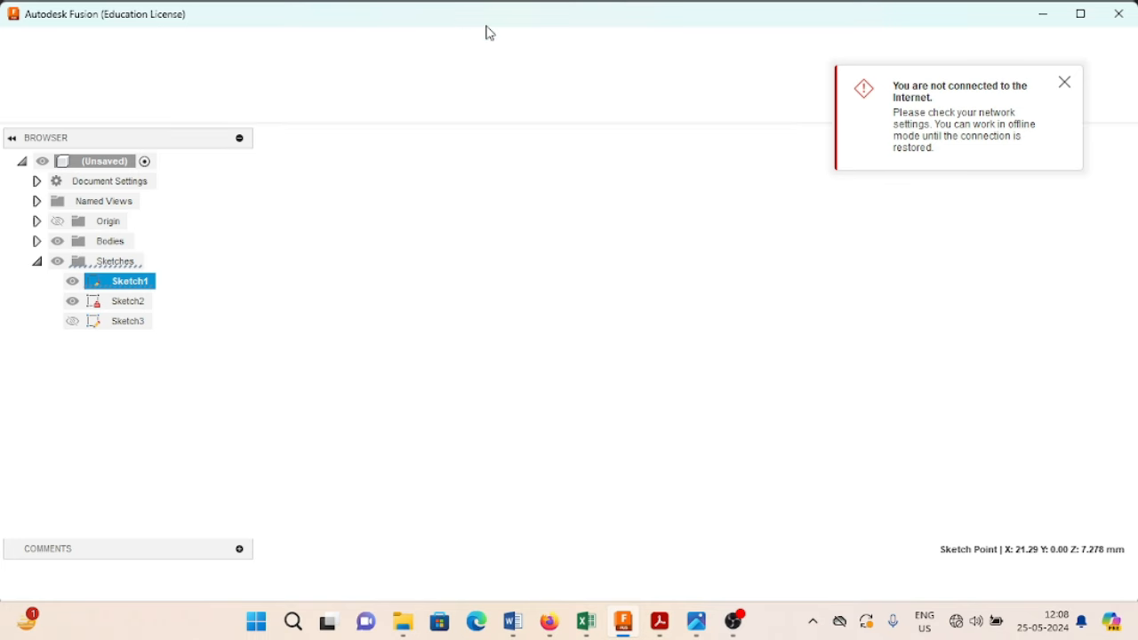
click(1062, 91)
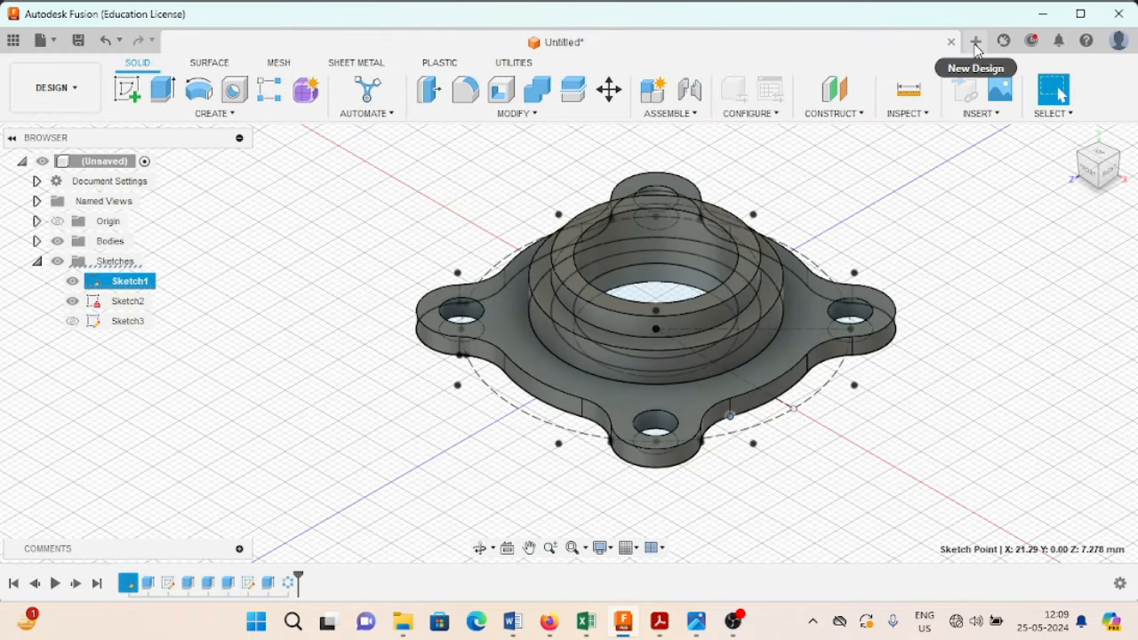
click(975, 42)
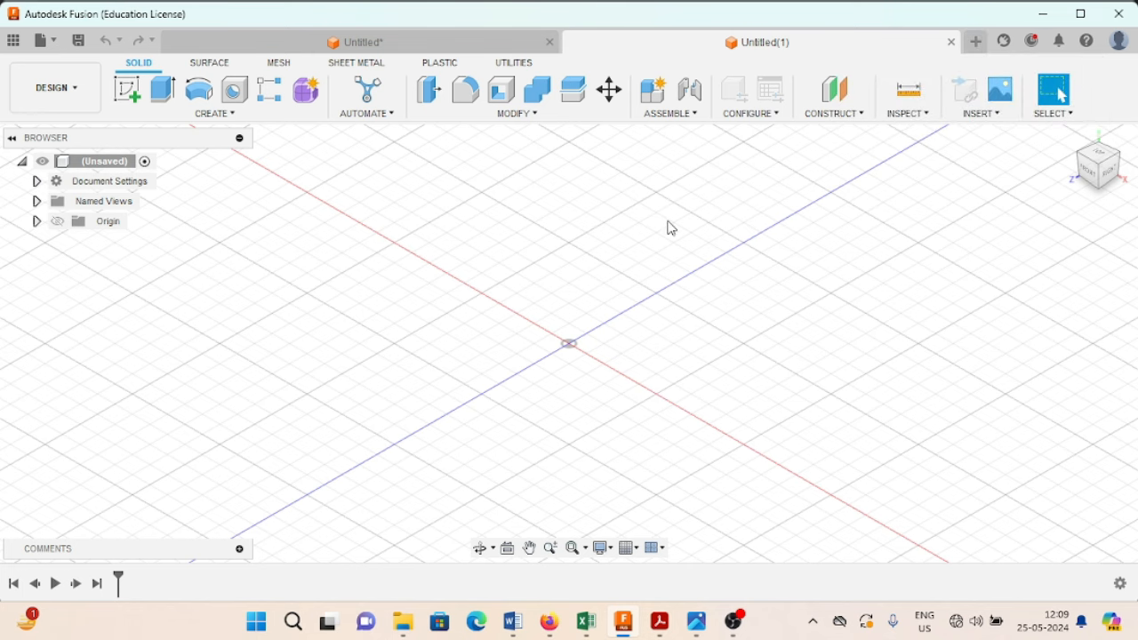
Start a sketch on the horizontal origin plane and draw a 45 mm diameter circle centred on the origin
click(127, 90)
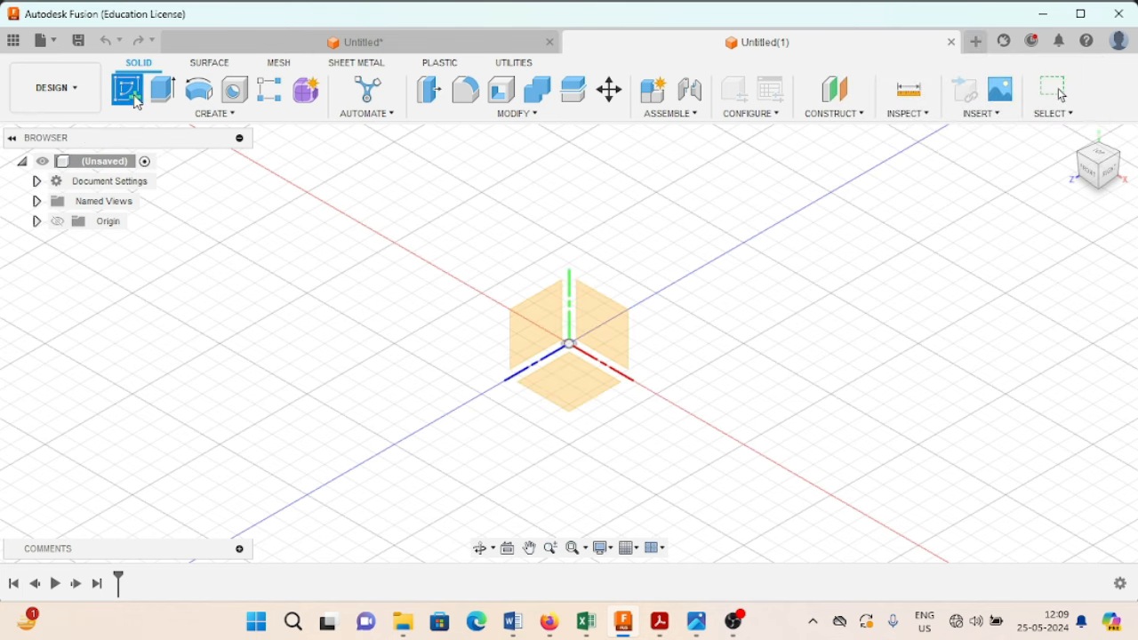
click(581, 388)
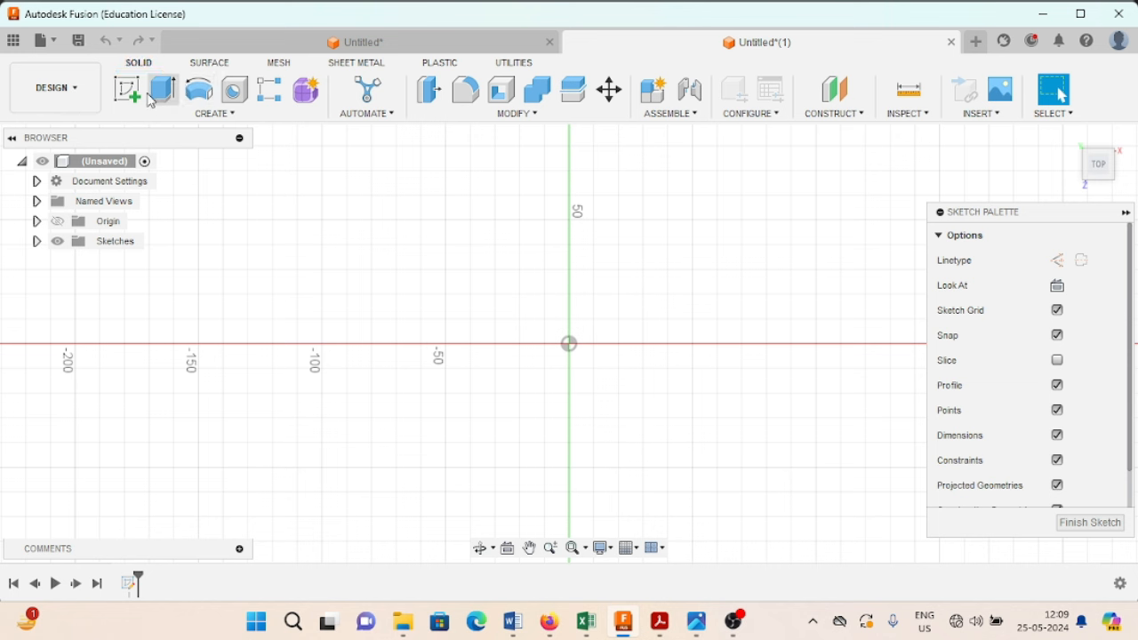
click(172, 96)
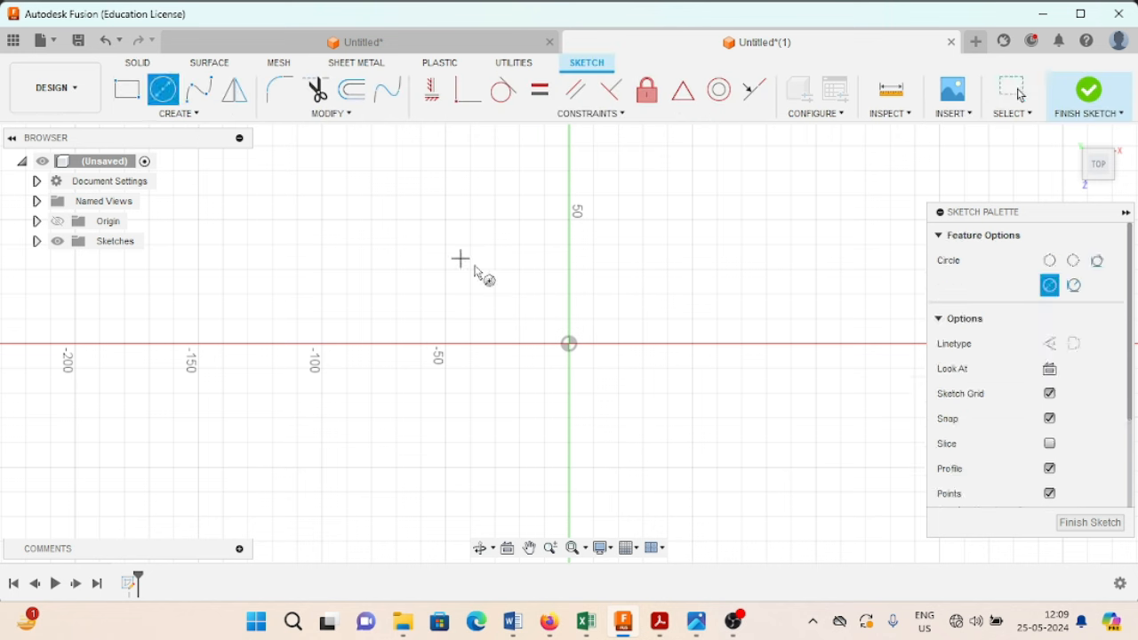
click(570, 344)
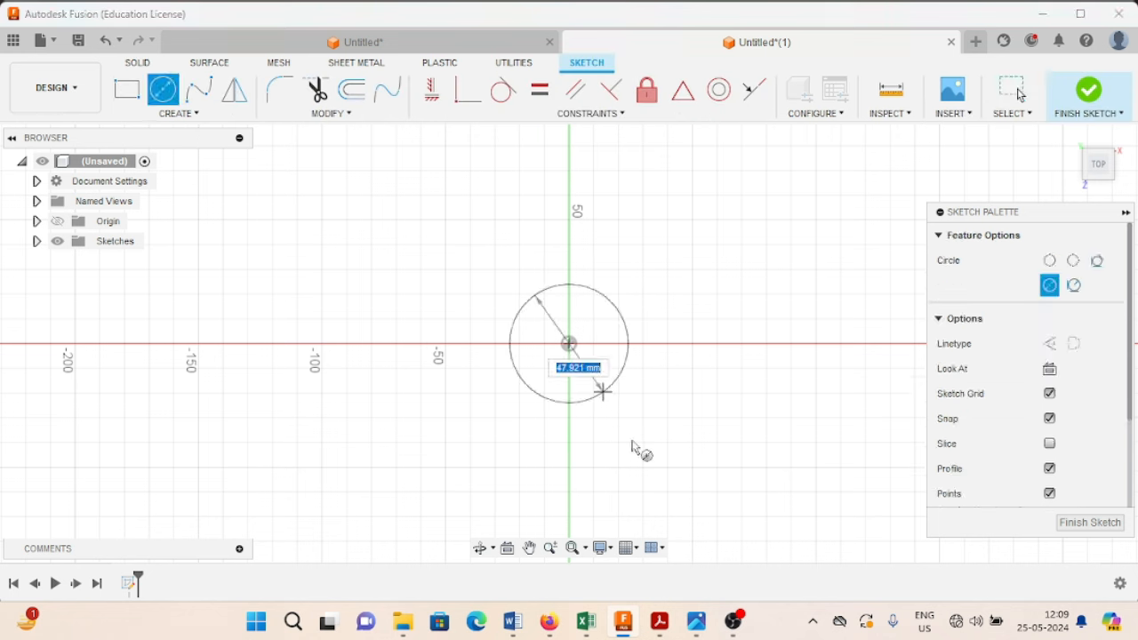
text(45)
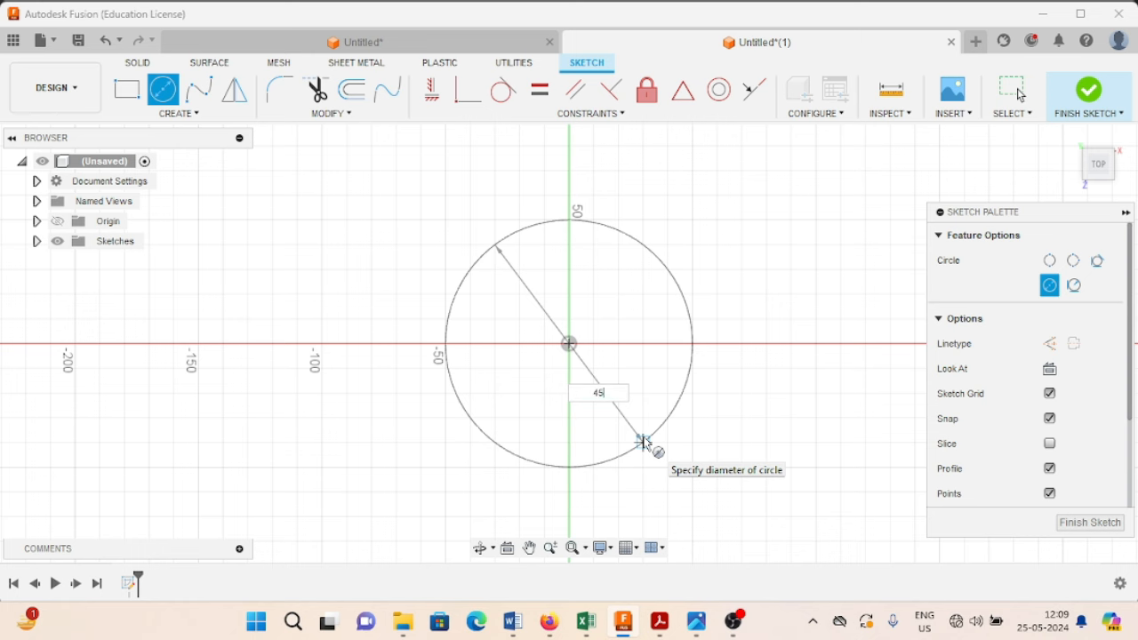
key(Return)
key(Escape)
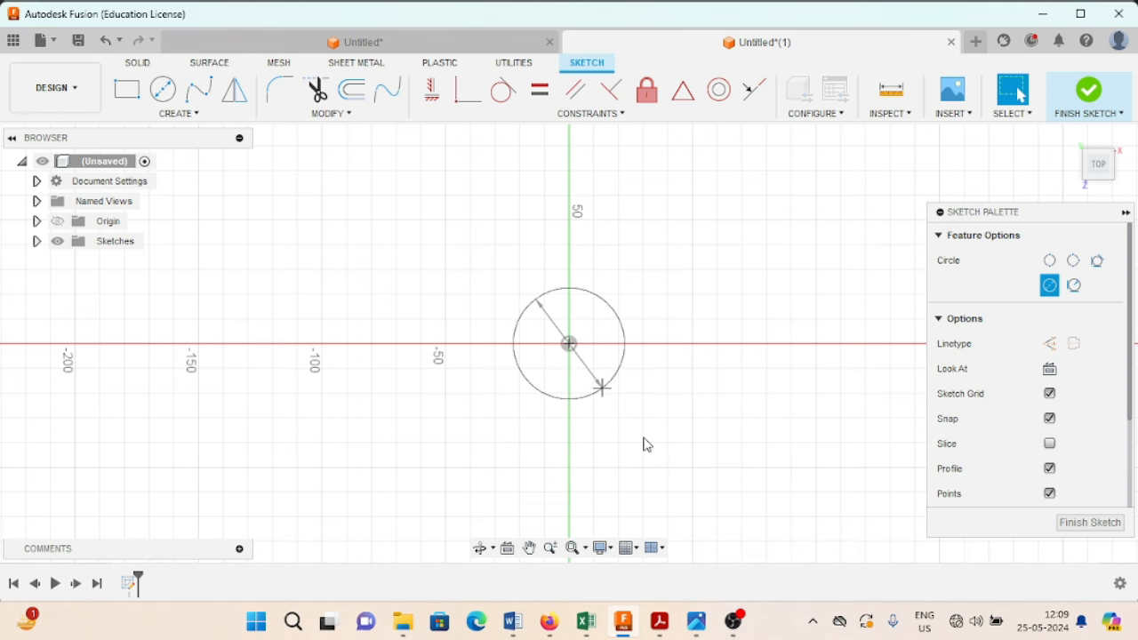
Draw a 52 mm diameter construction circle centred on the origin, around the existing circle
scroll(658, 433, up, 4)
scroll(650, 397, up, 1)
middle_drag(657, 404, 726, 461)
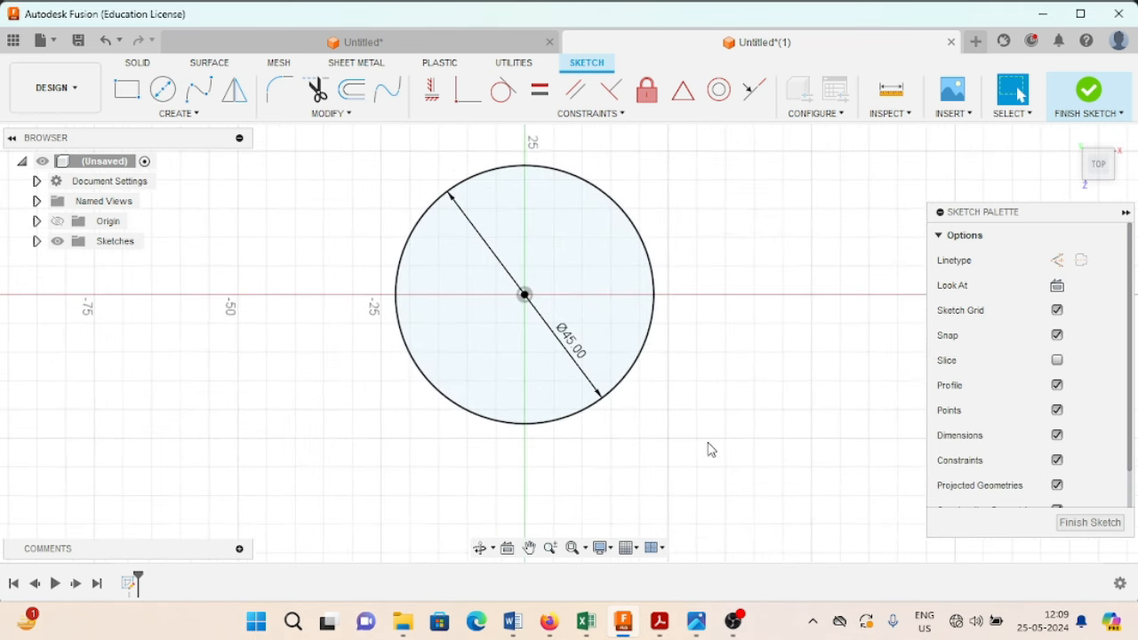
click(161, 88)
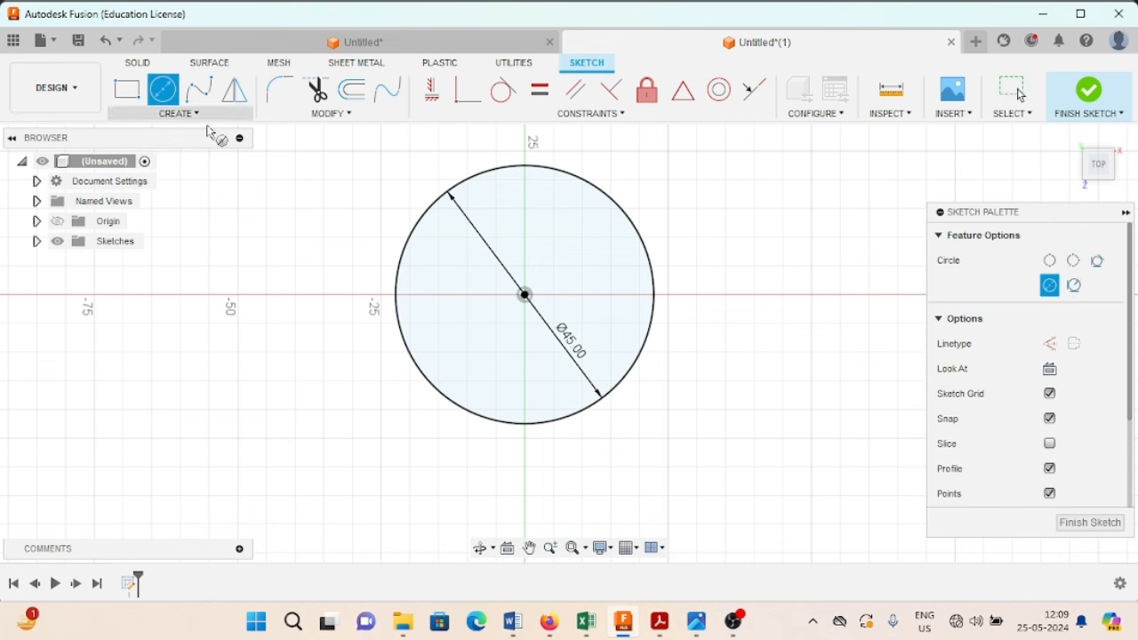
click(1049, 343)
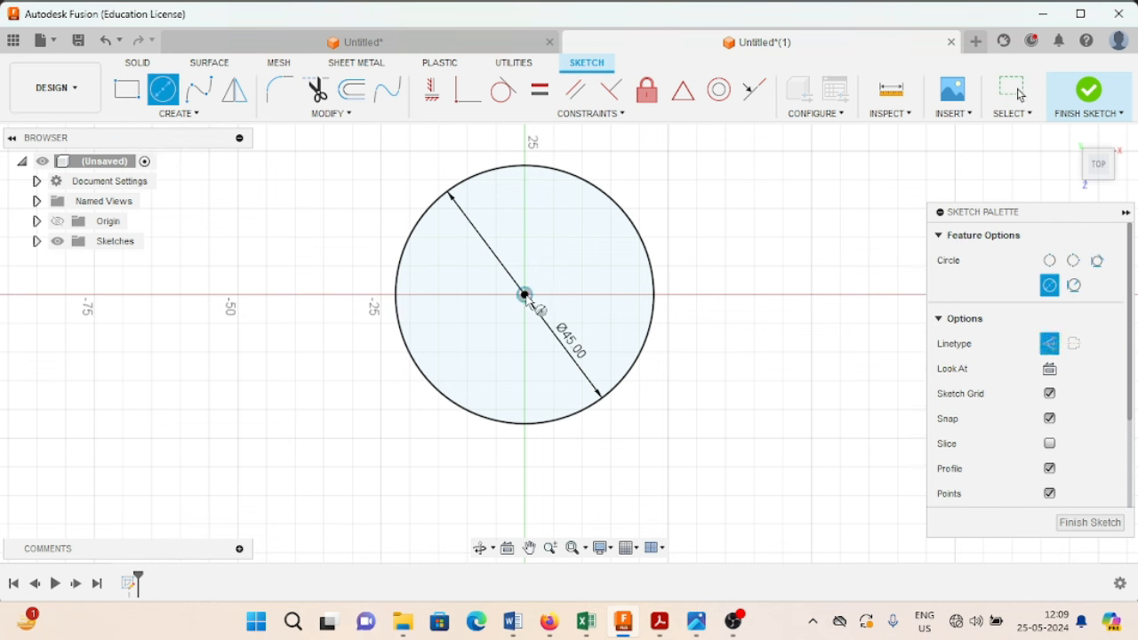
click(525, 295)
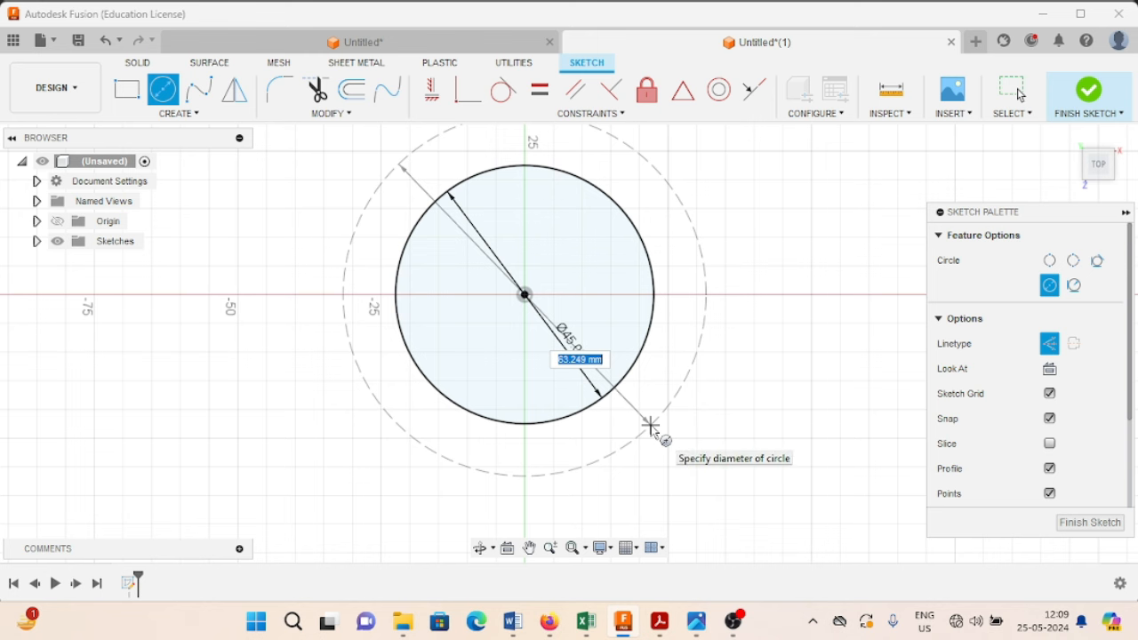
text(52)
key(Tab)
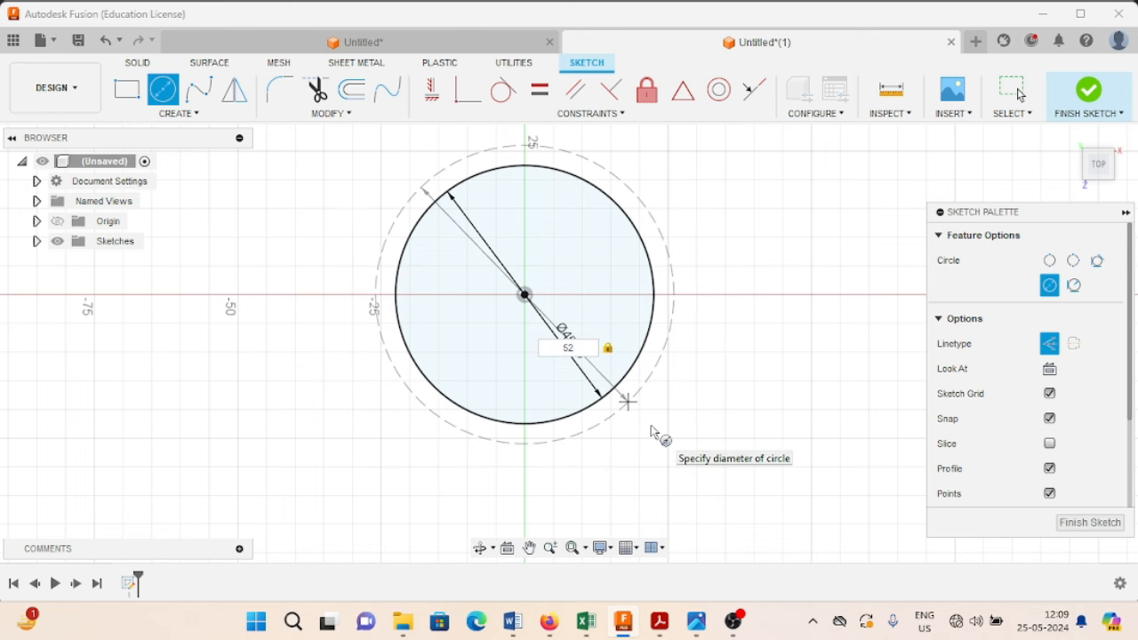
key(Return)
key(Escape)
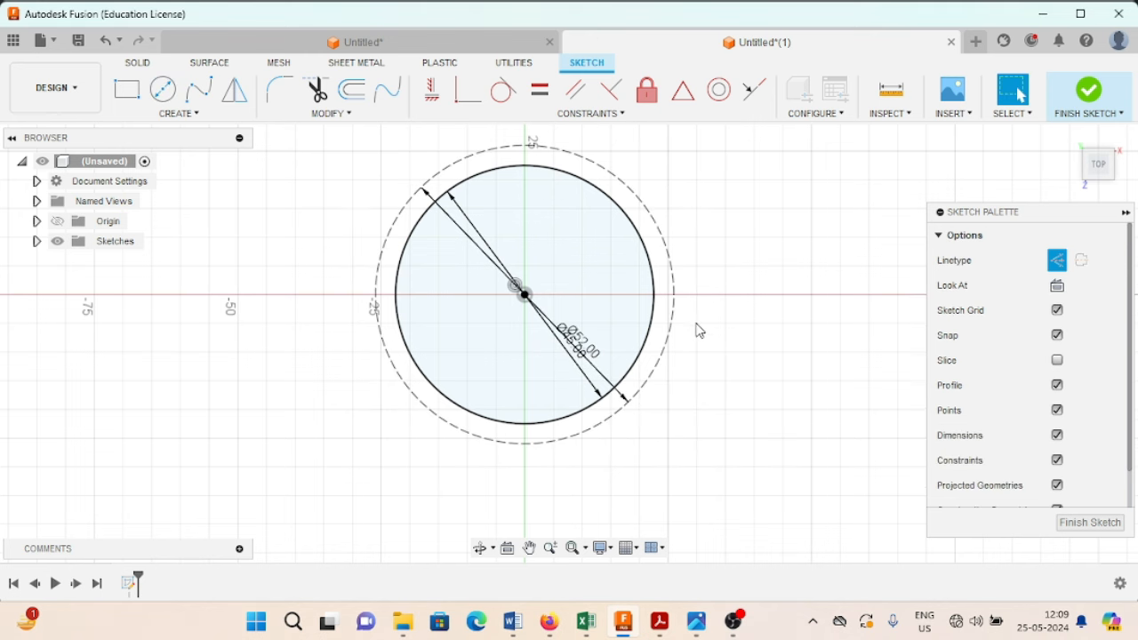
Draw a 26 mm construction line from the origin at 45 degrees, ending on the dashed construction circle
scroll(697, 321, up, 1)
middle_drag(695, 318, 703, 378)
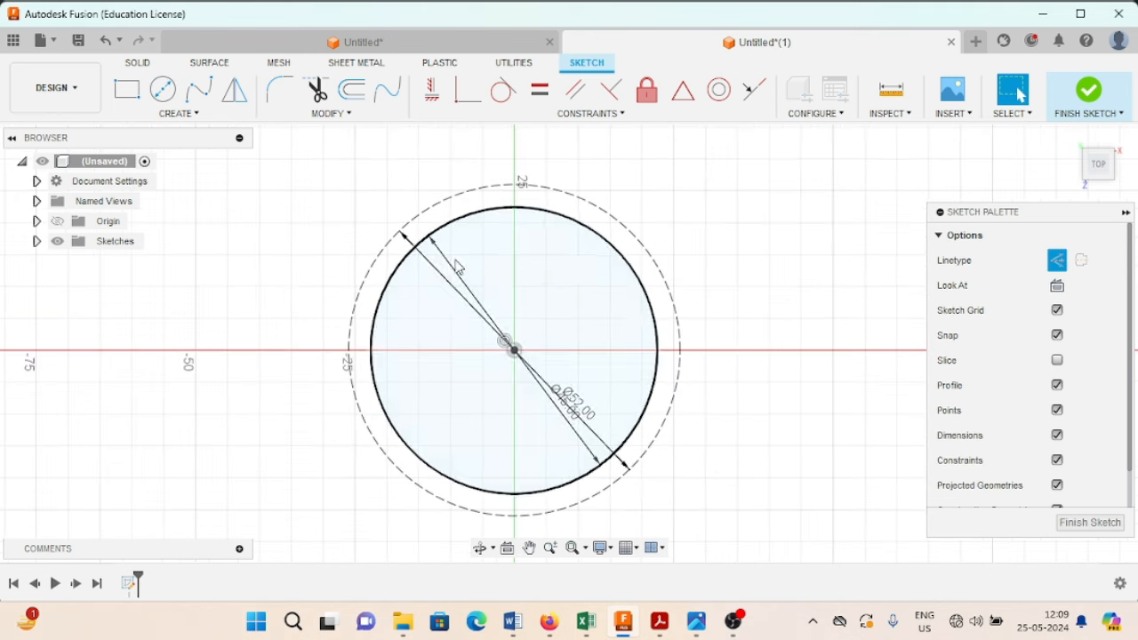
click(160, 117)
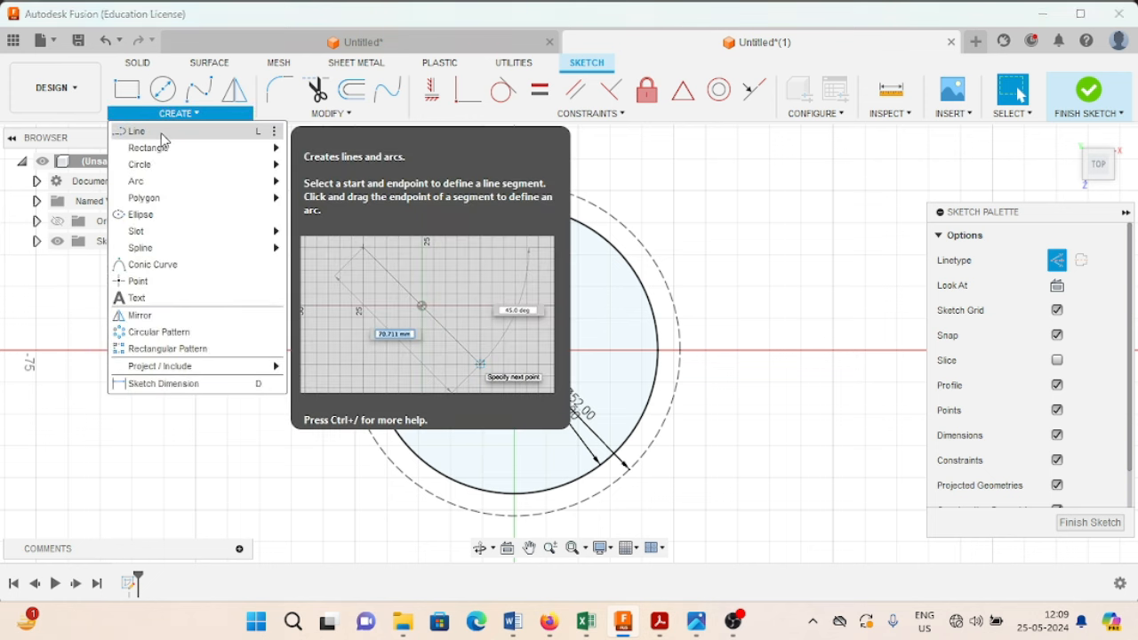
click(163, 131)
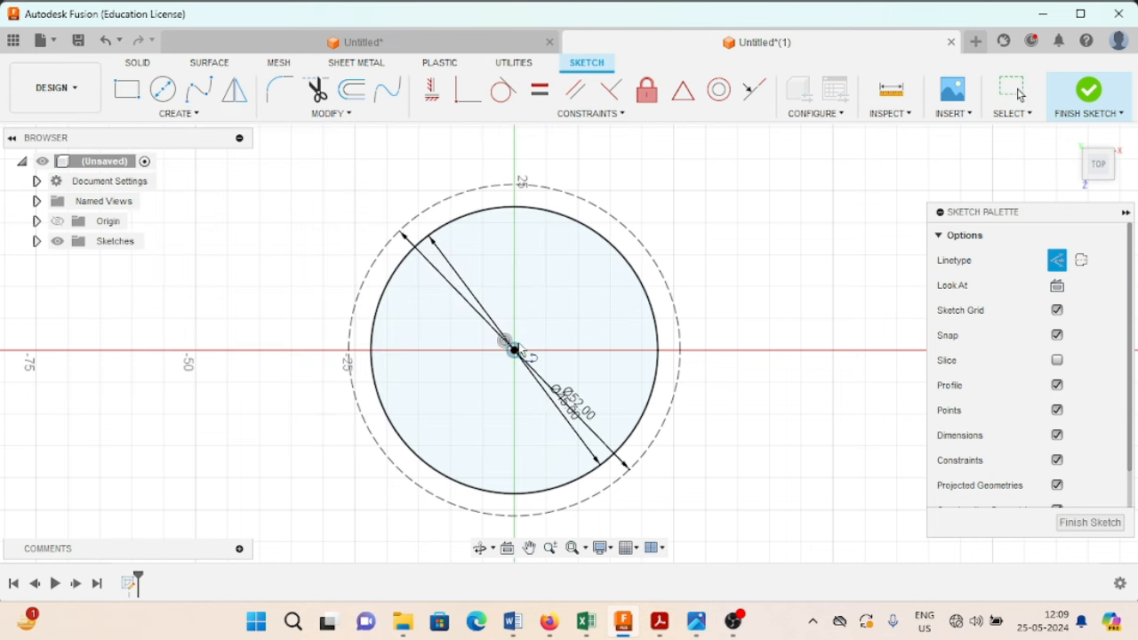
click(514, 350)
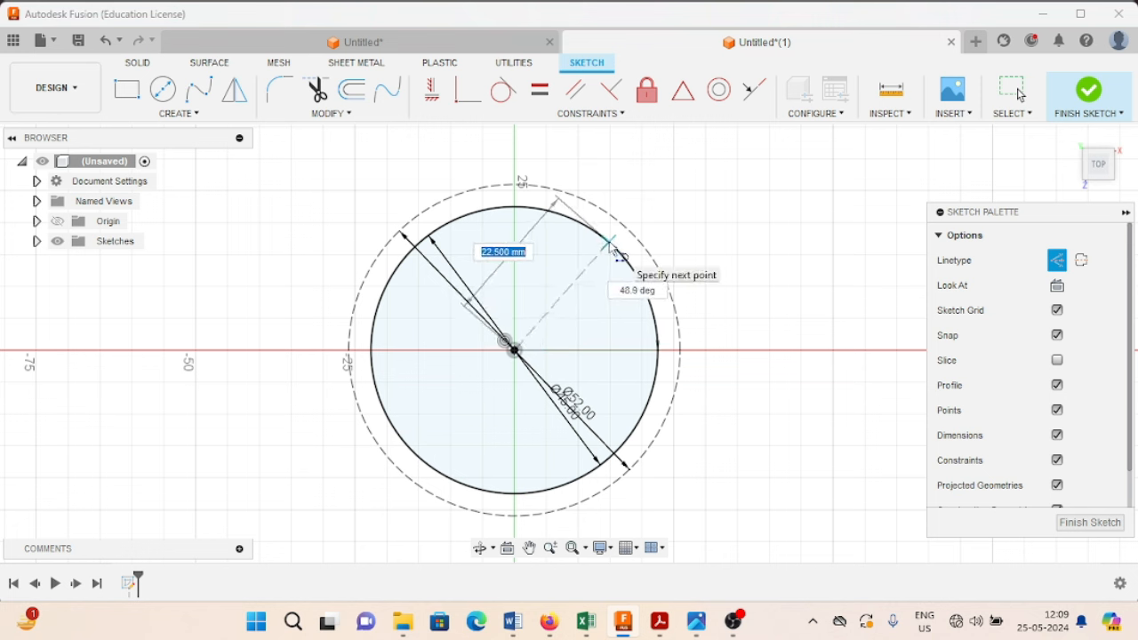
key(Tab)
key(Tab)
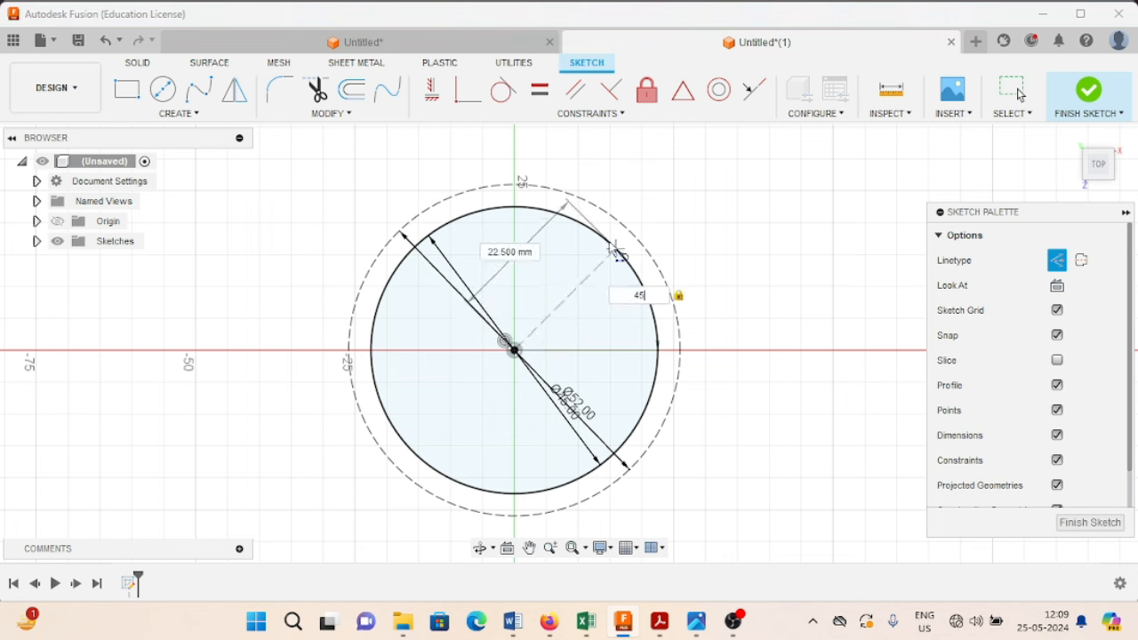
key(Tab)
text(52)
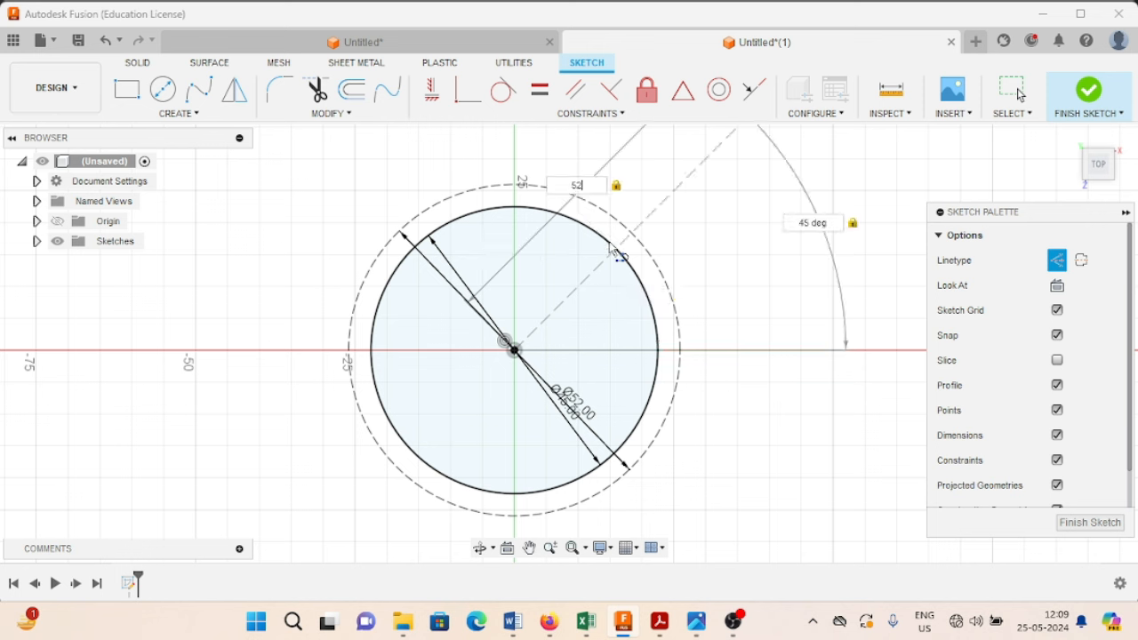
key(BackSpace)
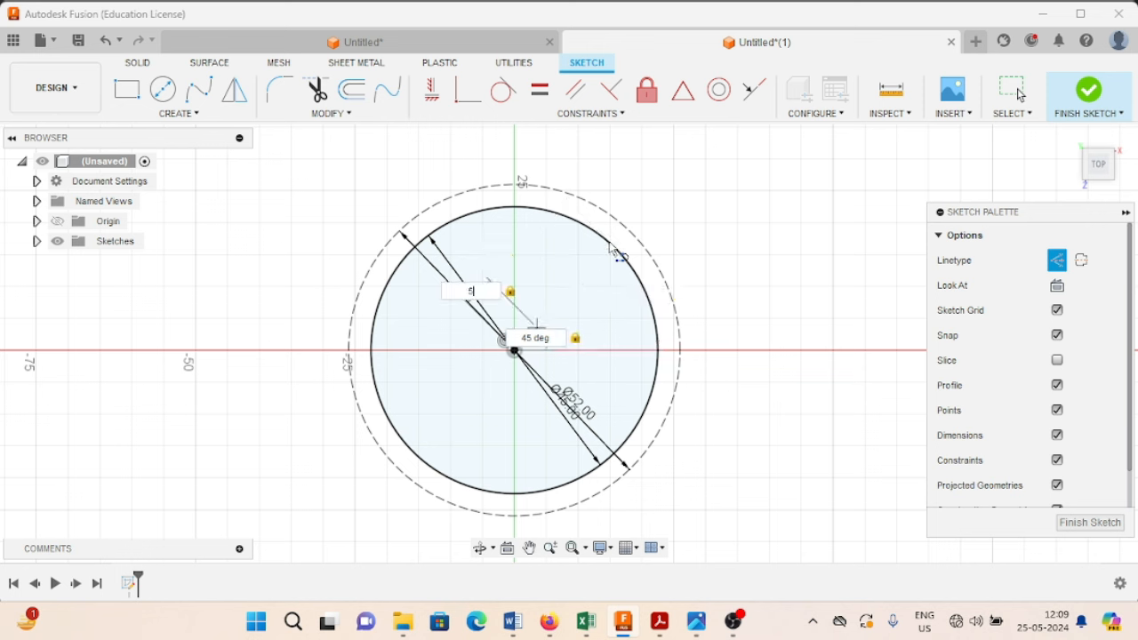
text(6)
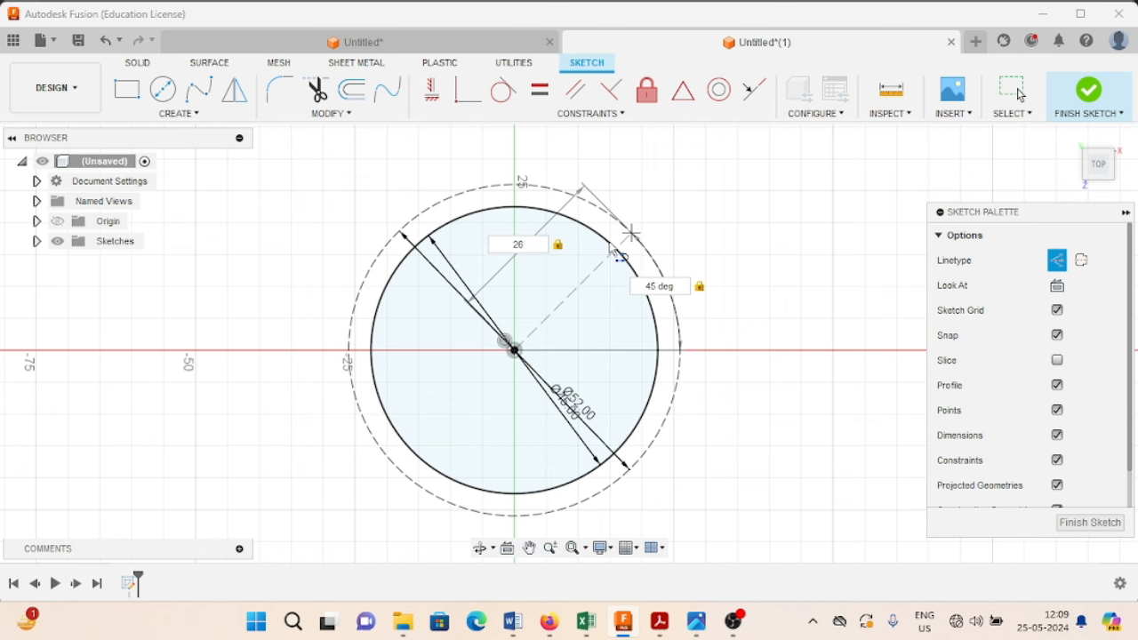
key(Return)
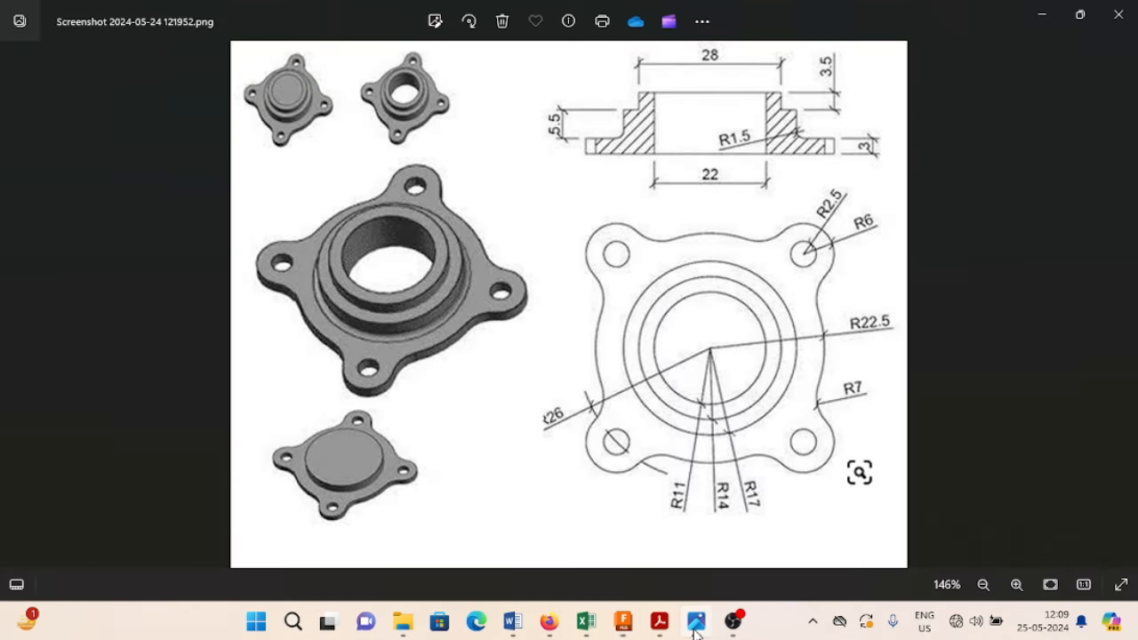
Check the flange reference drawing and draw a 5 mm diameter non-construction circle centred on the outer end of the angled line
click(696, 621)
click(623, 622)
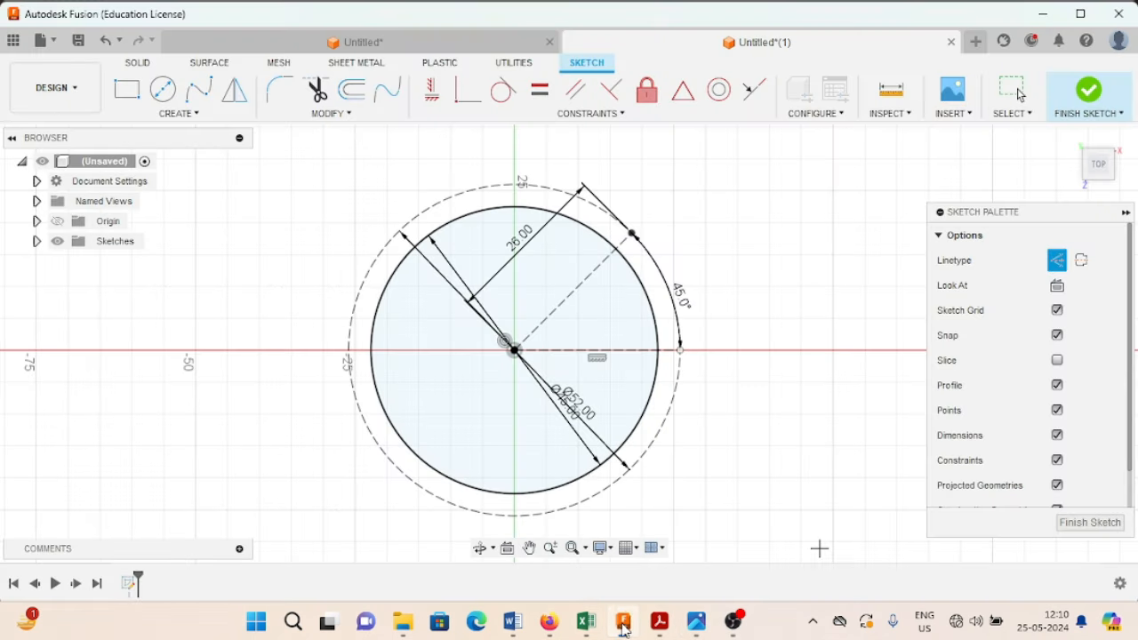
click(163, 89)
click(631, 233)
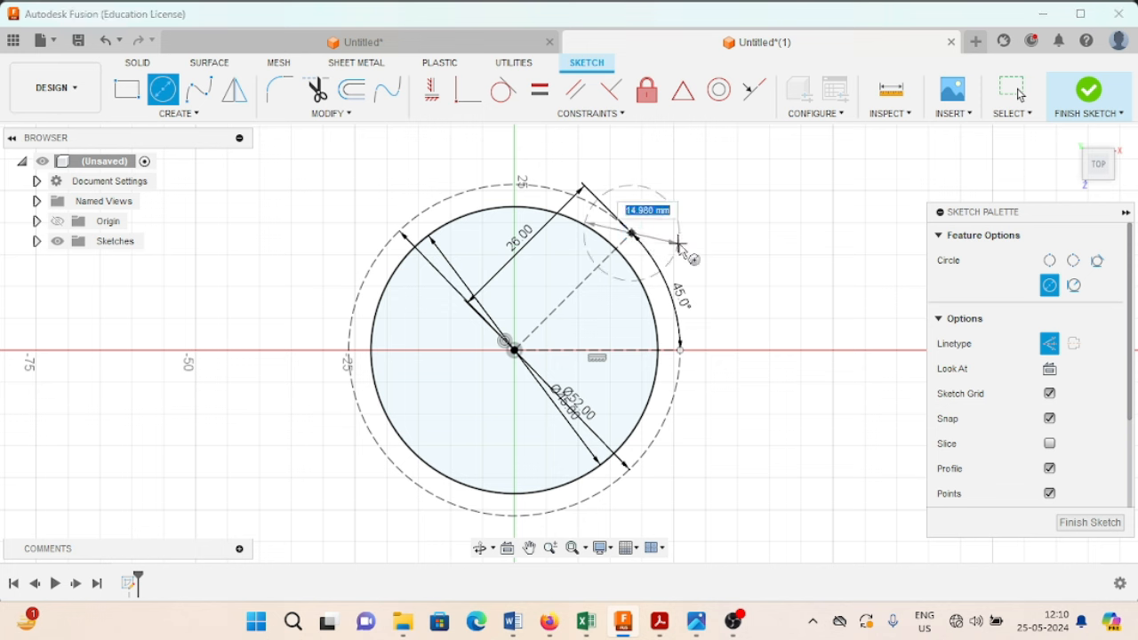
click(1057, 344)
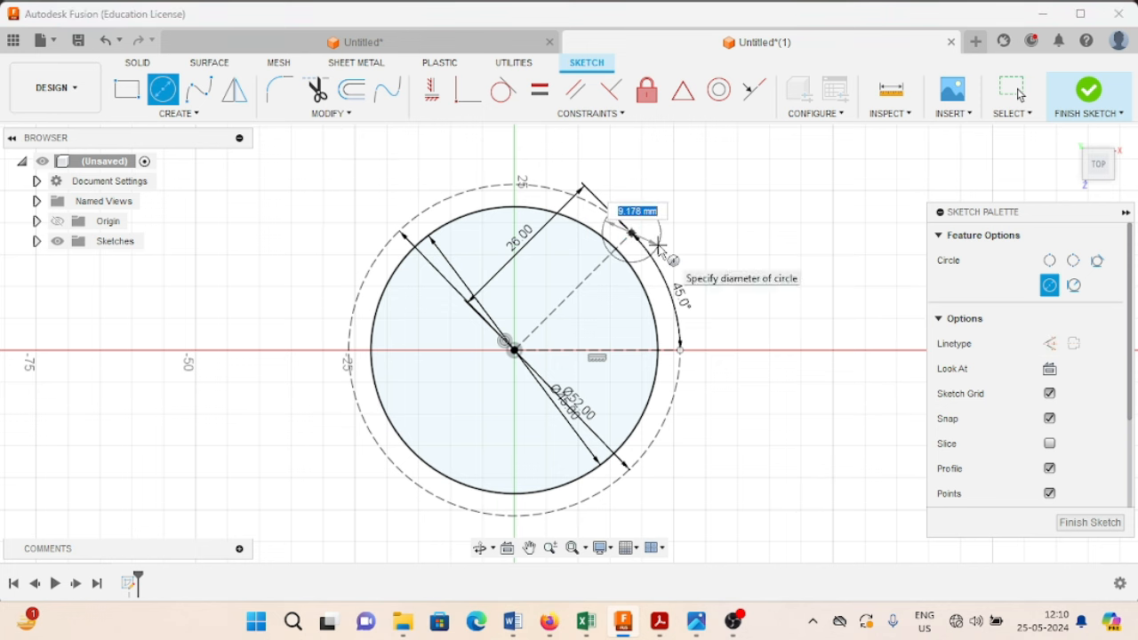
text(5)
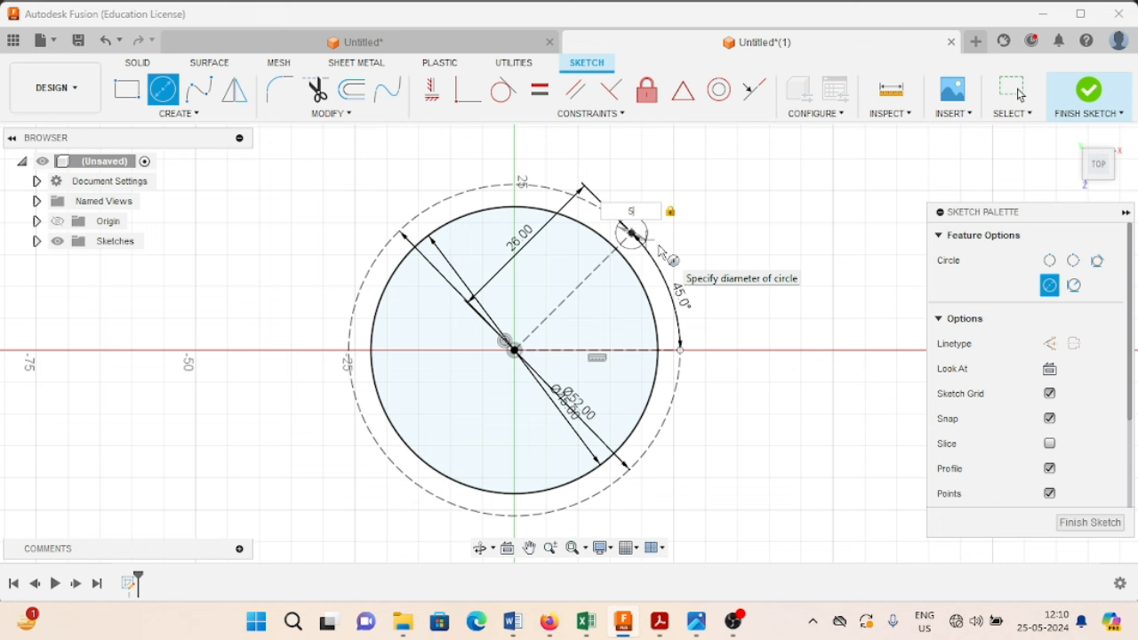
key(Return)
key(Escape)
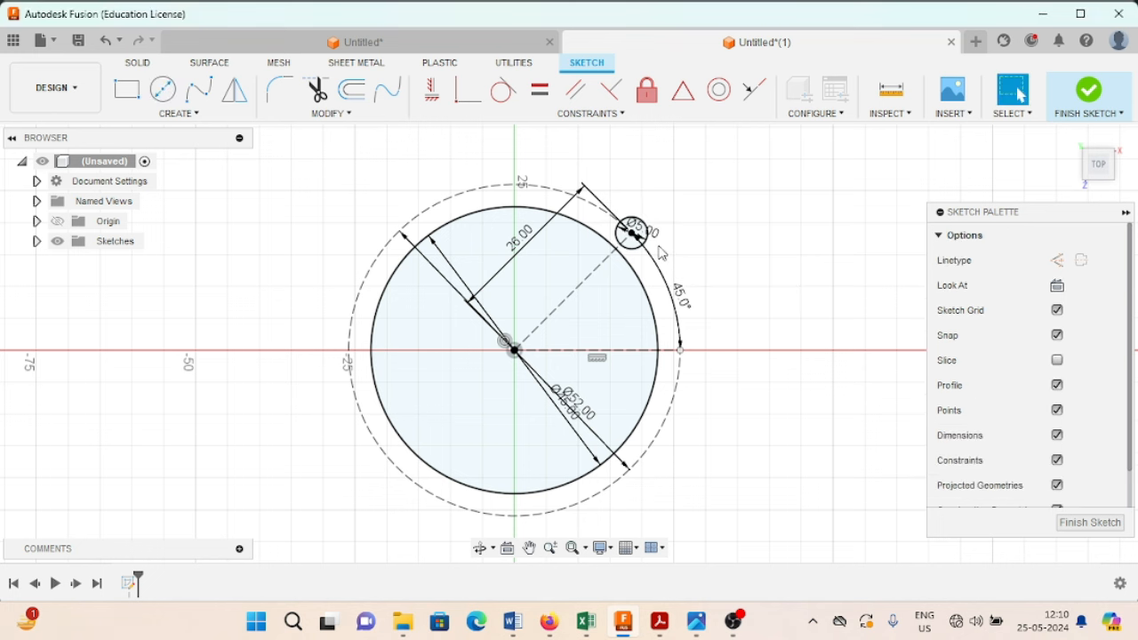
Check the lug radius in the reference drawing and draw a 12 mm diameter circle concentric with the small hole circle
click(158, 91)
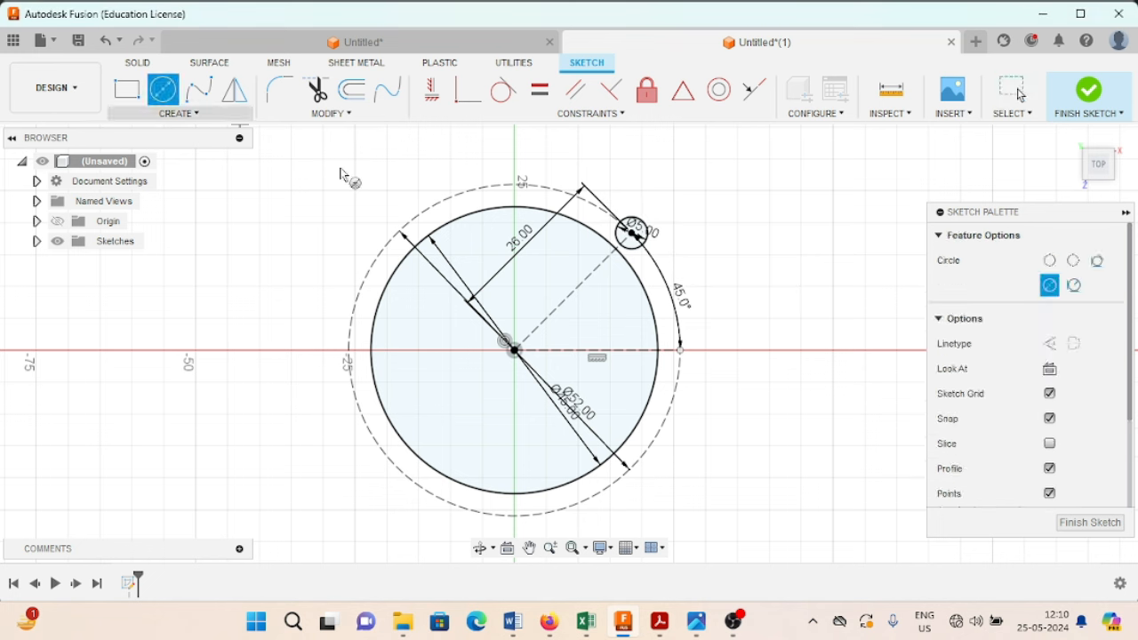
click(635, 235)
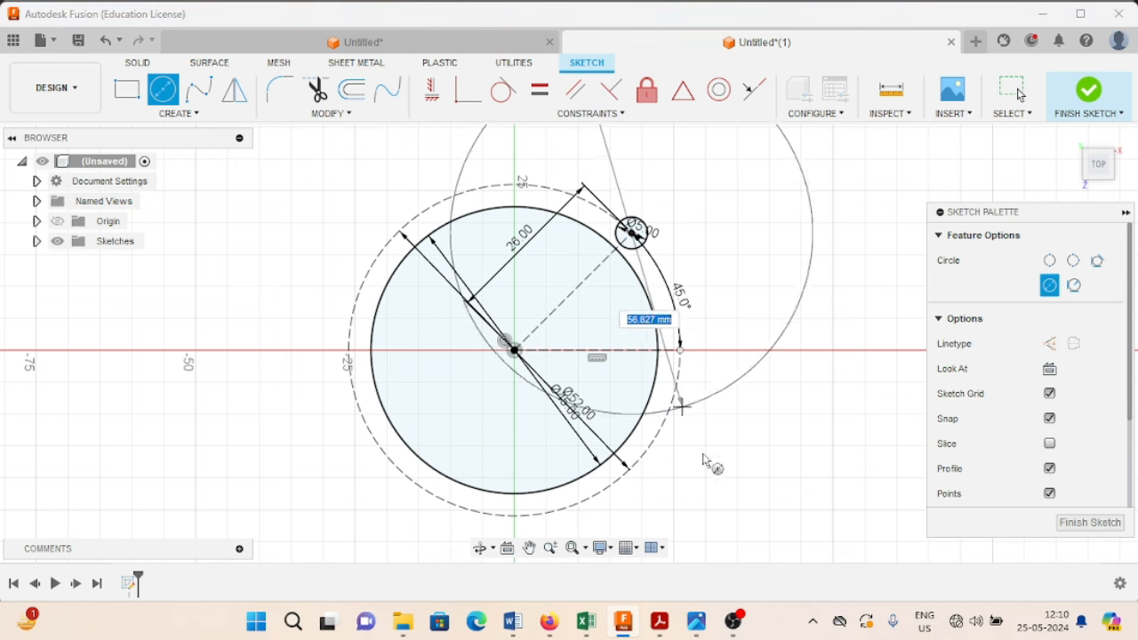
click(692, 627)
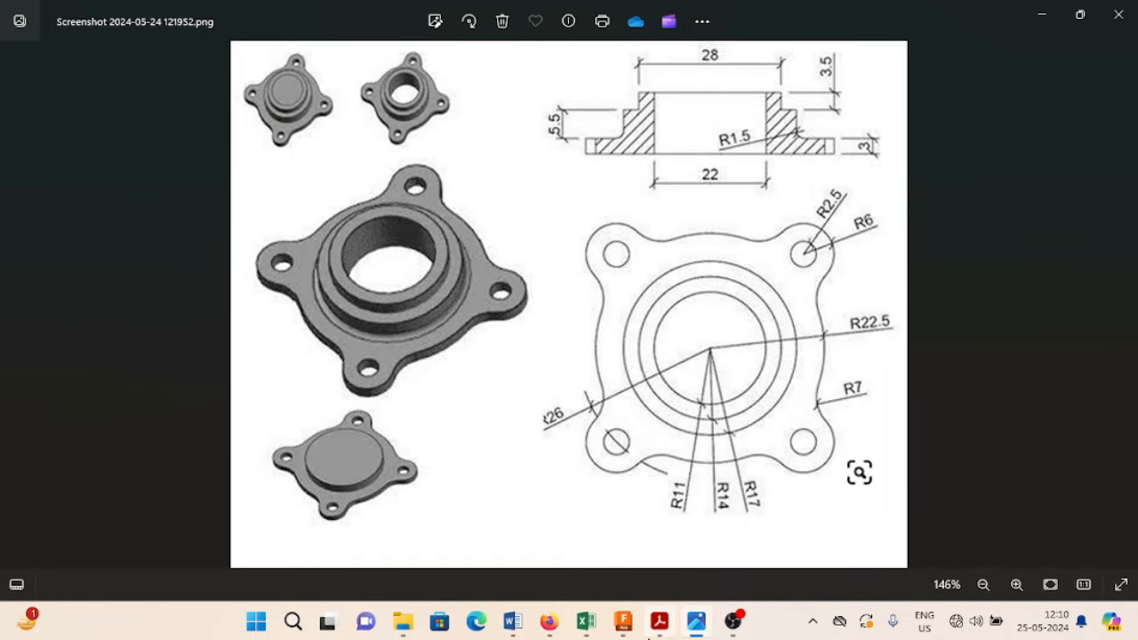
click(697, 622)
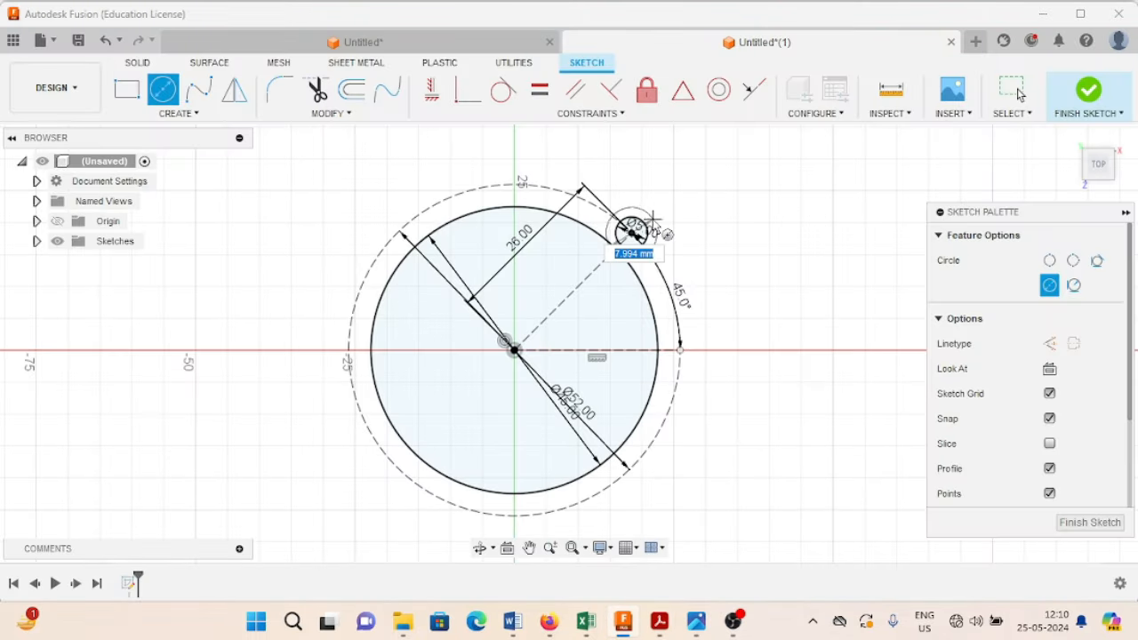
text(12)
key(Tab)
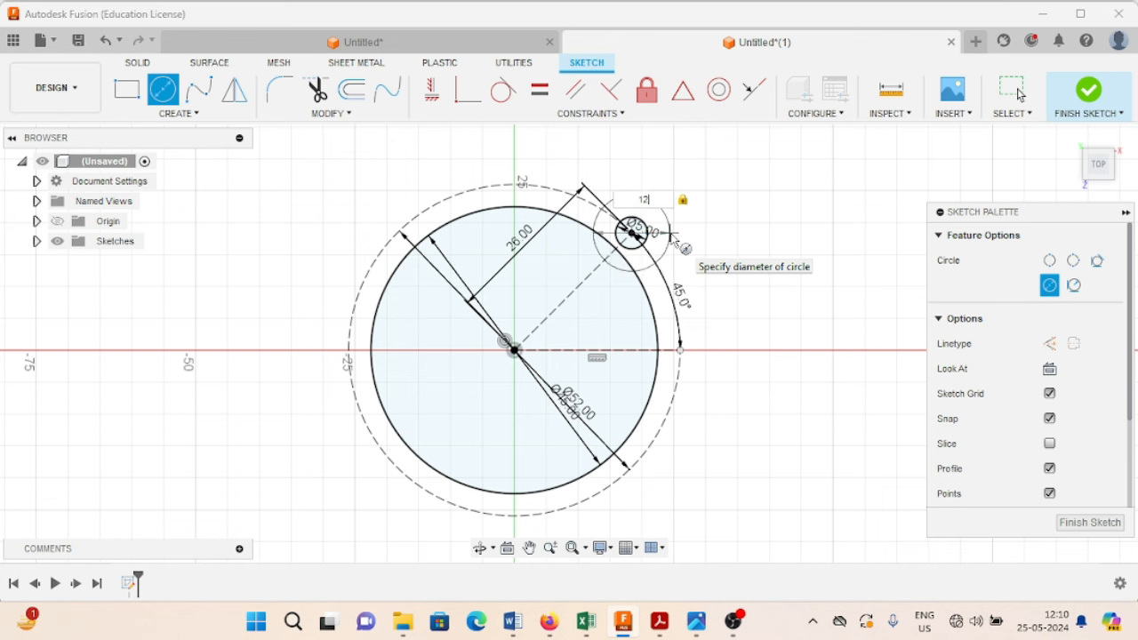
key(Return)
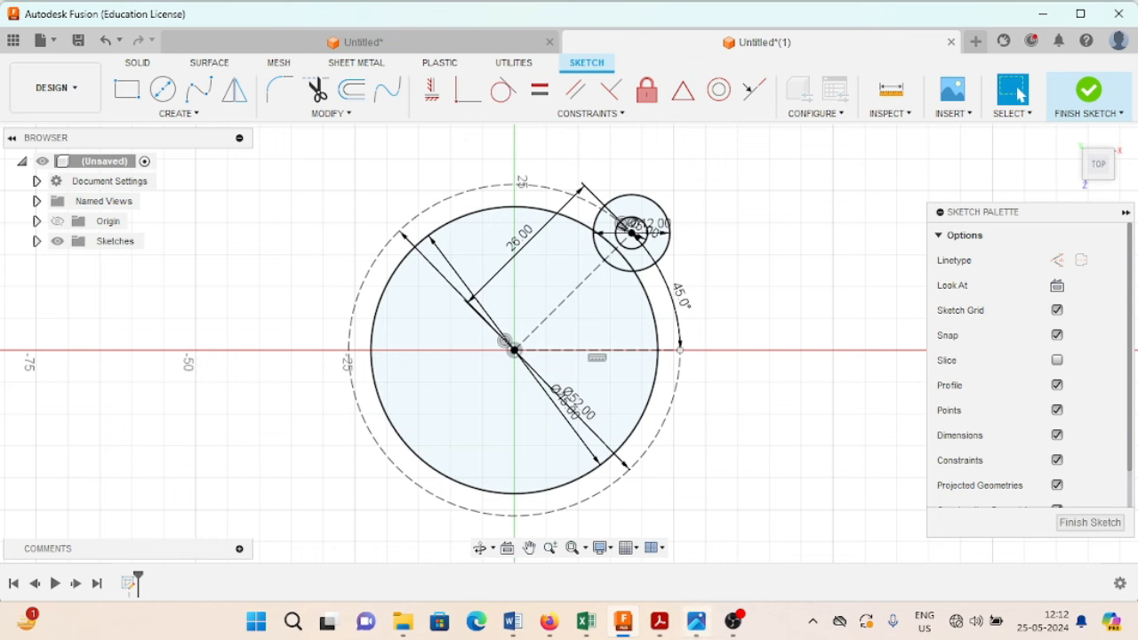
Check the R7 blend radius in the reference drawing and draw a 14 mm diameter circle to the right of the lug circles
click(698, 633)
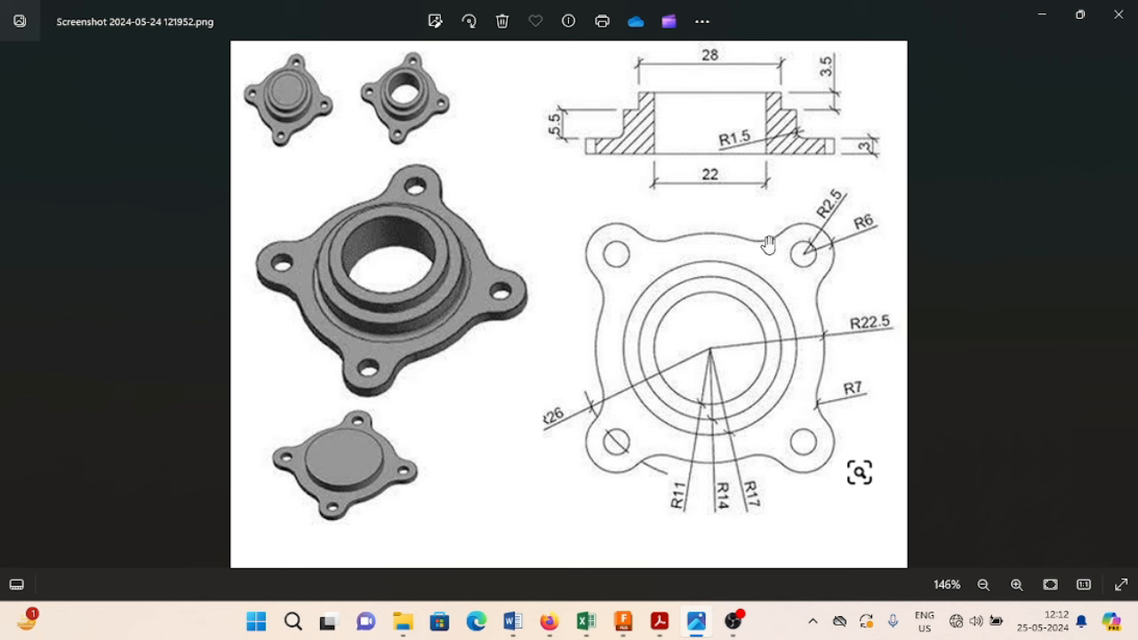
mouse_move(659, 632)
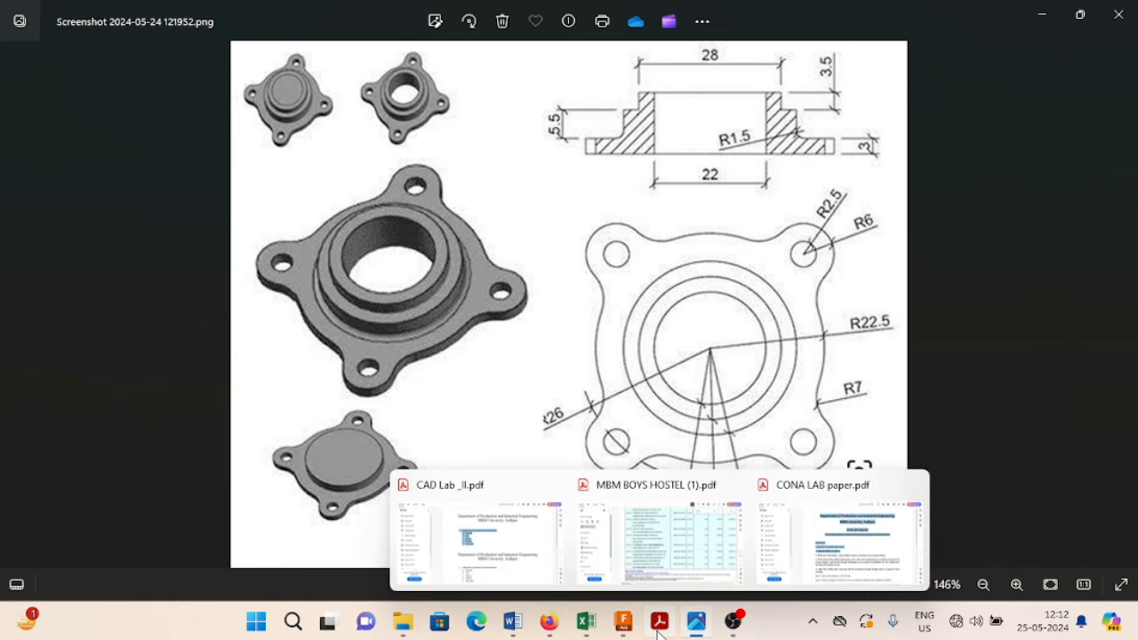
click(623, 623)
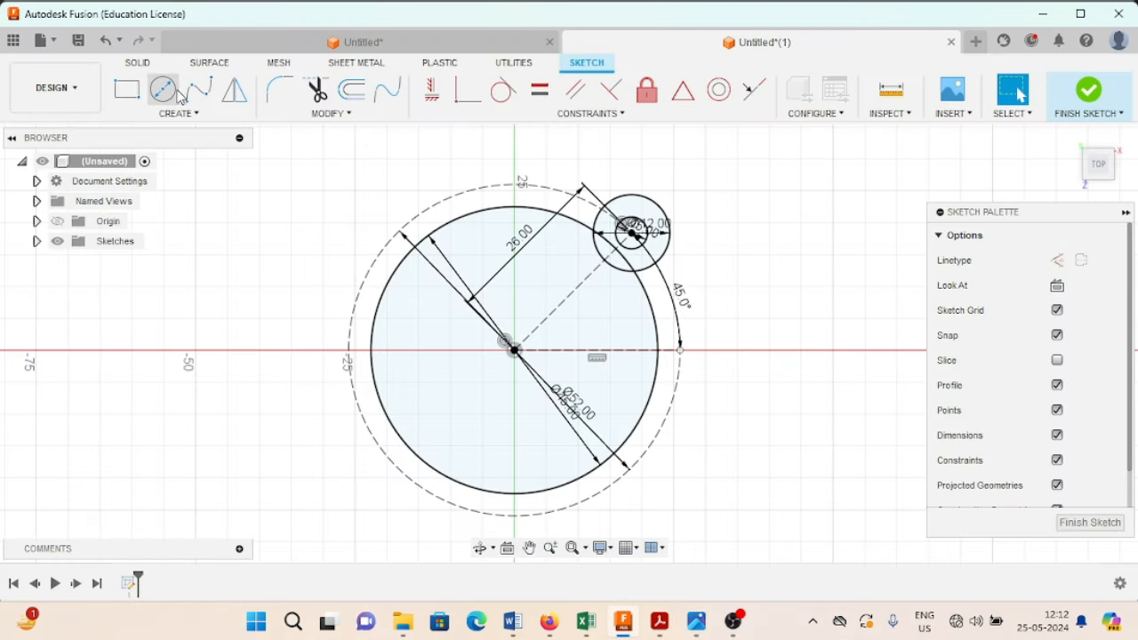
click(164, 90)
click(743, 269)
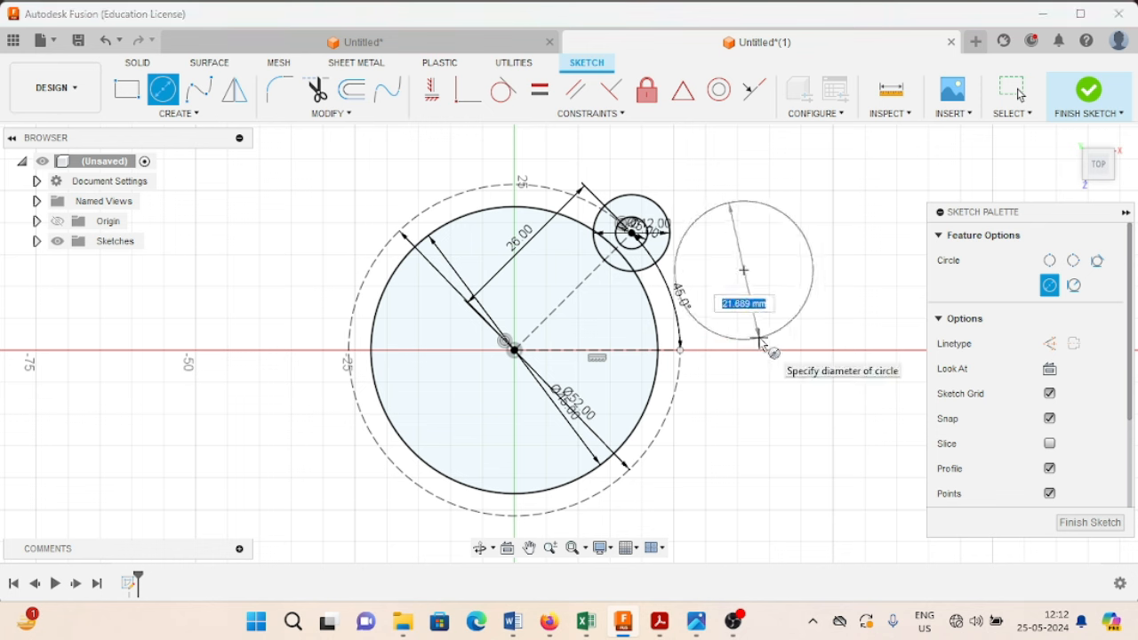
text(14)
key(Tab)
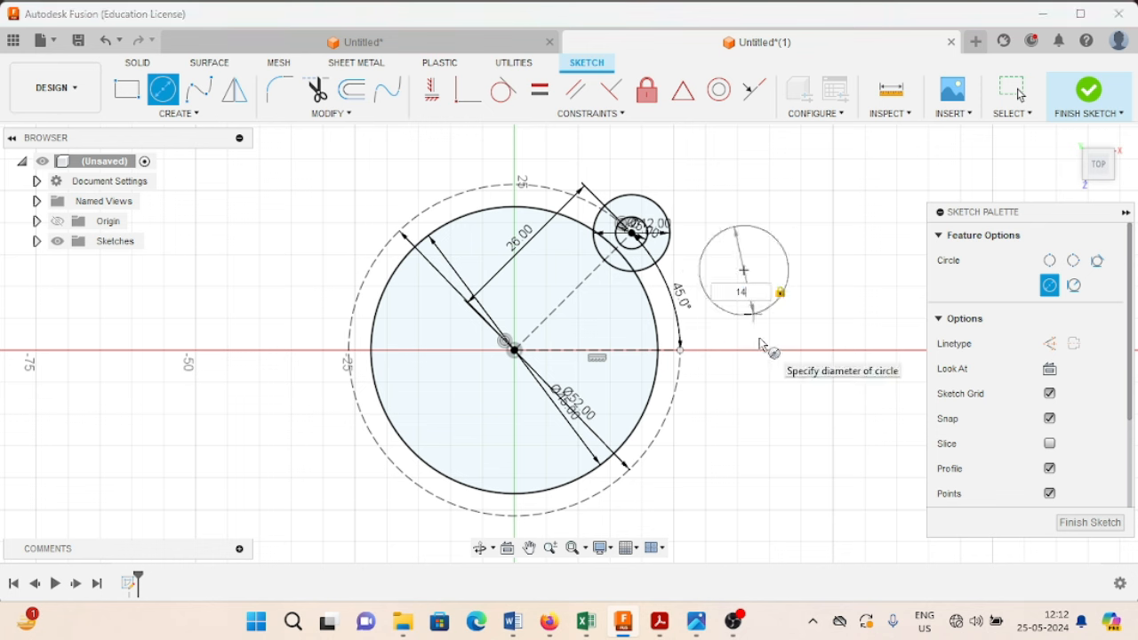
key(Return)
key(Escape)
scroll(758, 342, down, 3)
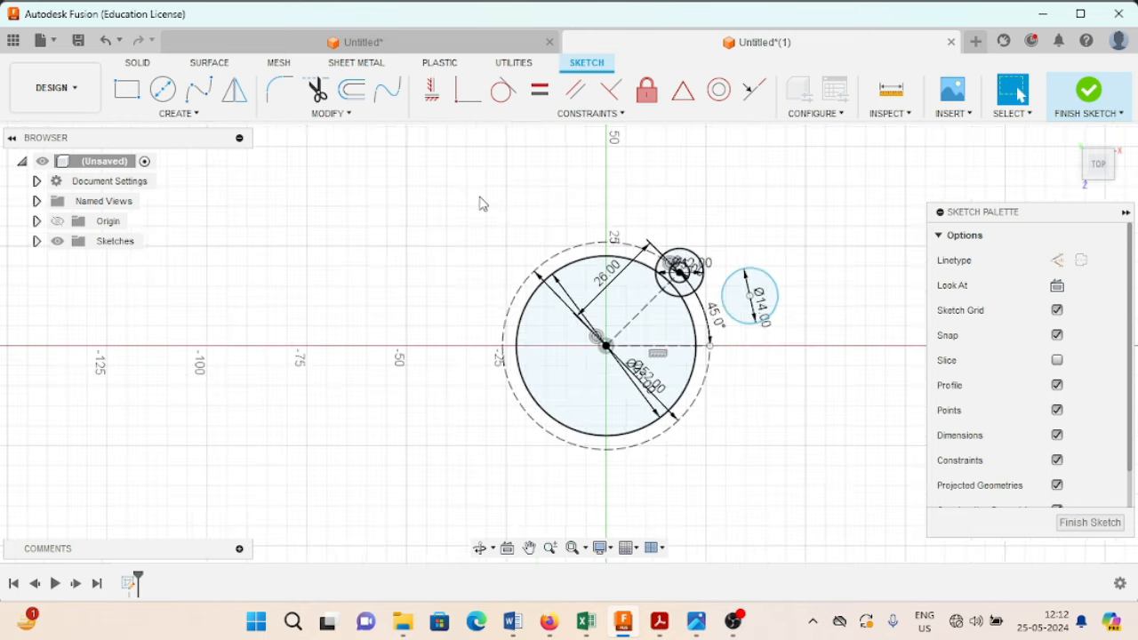
Draw a second 14 mm diameter circle above the main circle, to the upper left of the lug circles
click(163, 89)
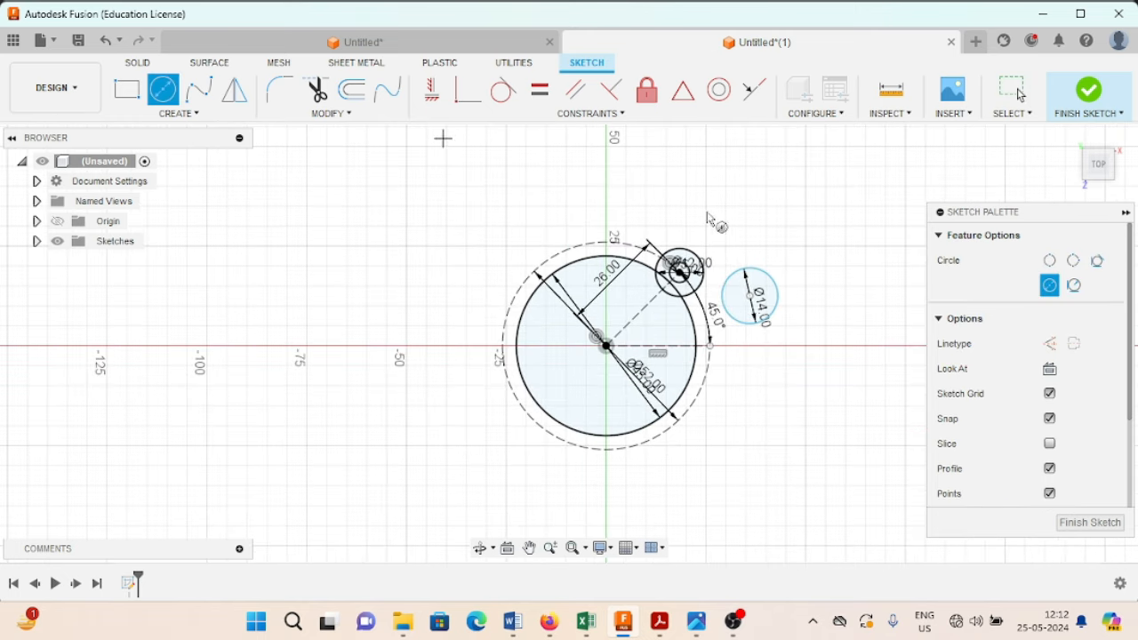
click(647, 186)
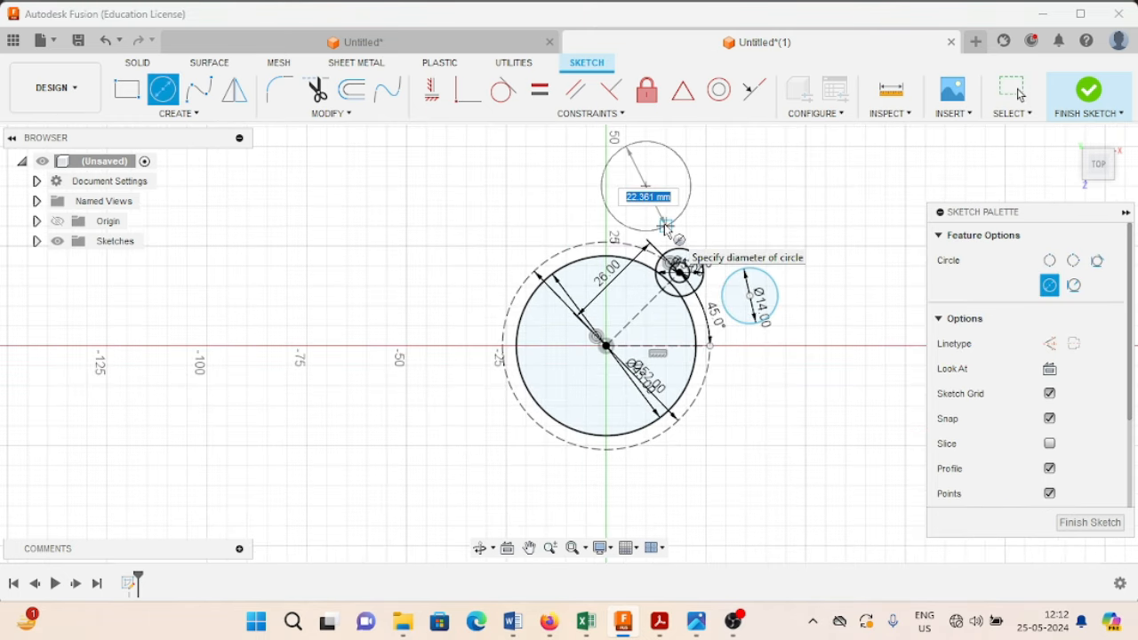
text(14)
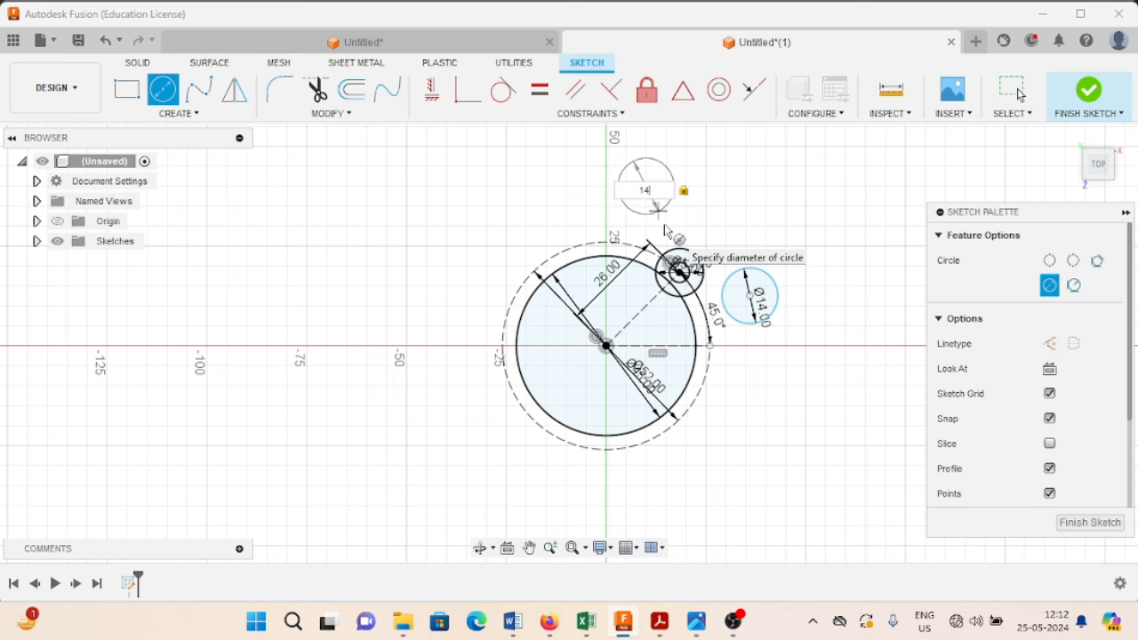
key(Return)
key(Escape)
Make the 14 mm circle on the right tangent to the 12 mm lug circle and to the solid main circle
scroll(761, 478, up, 2)
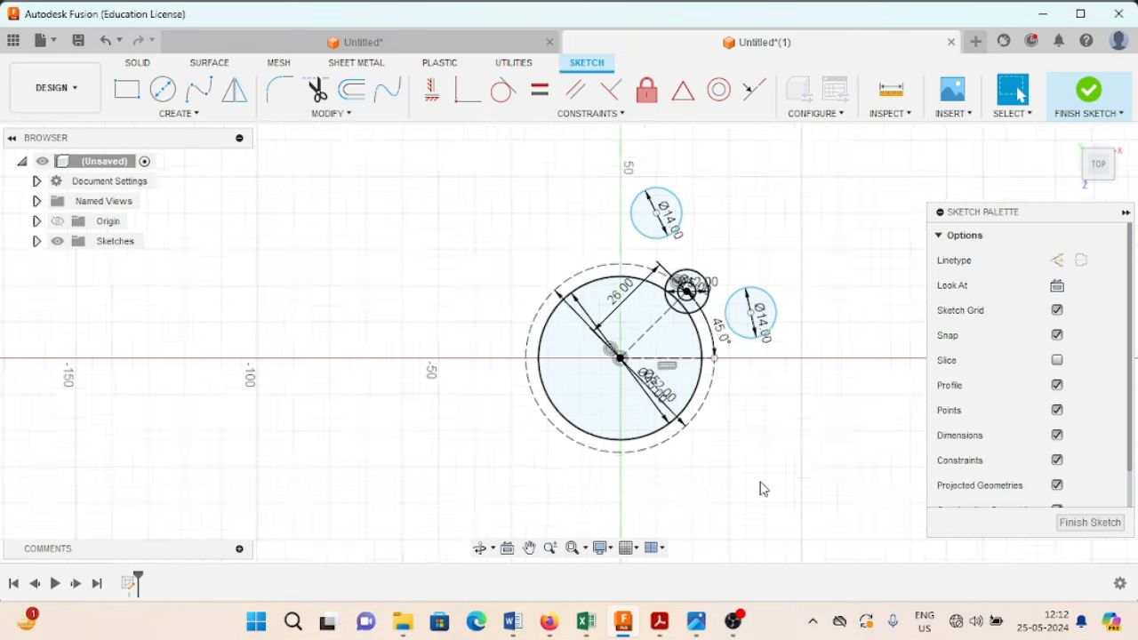
middle_drag(764, 409, 751, 465)
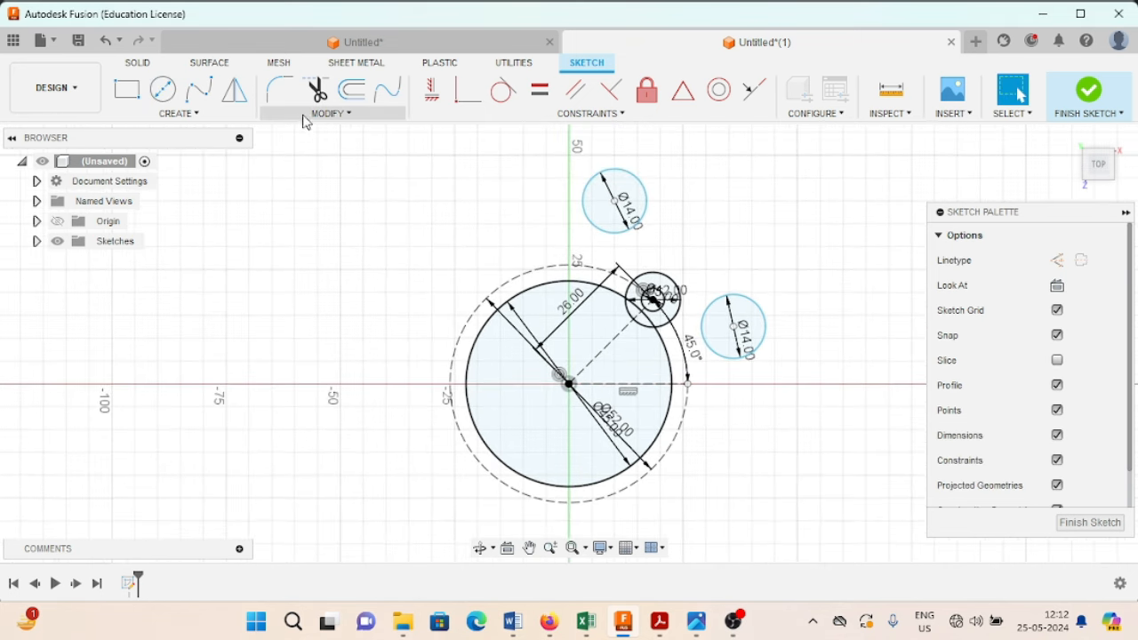
click(501, 92)
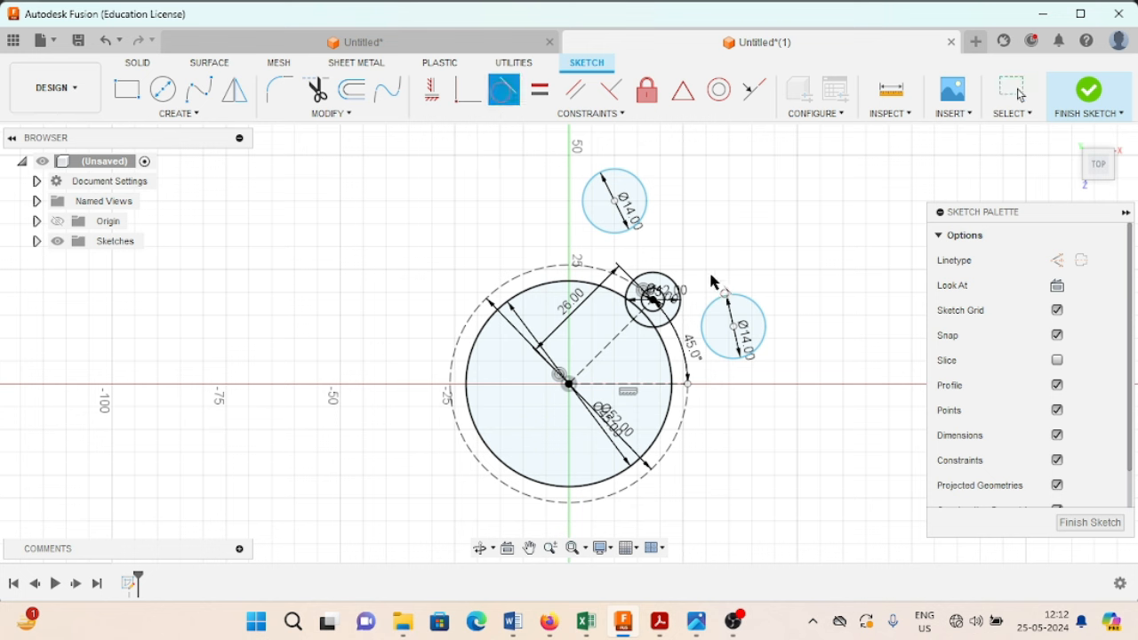
click(711, 302)
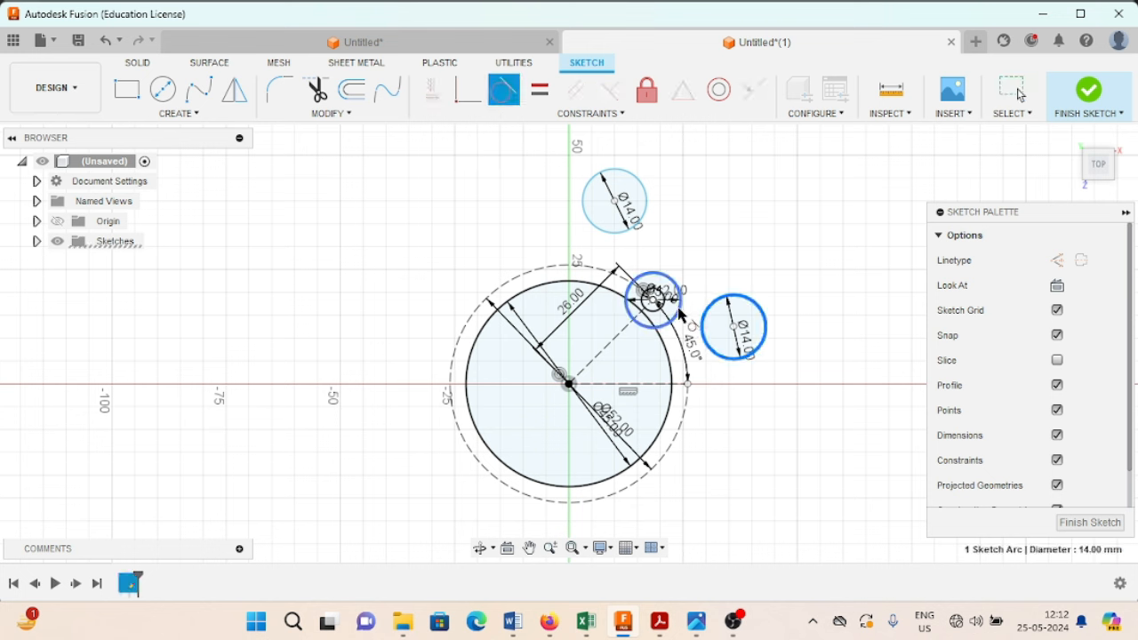
click(668, 296)
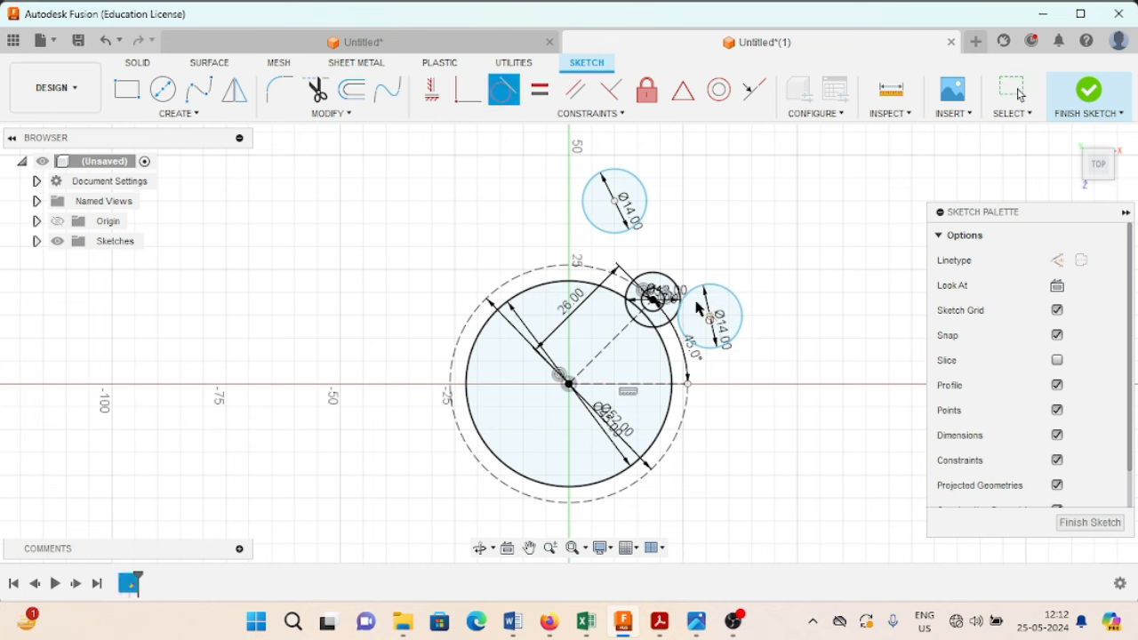
click(709, 352)
click(671, 372)
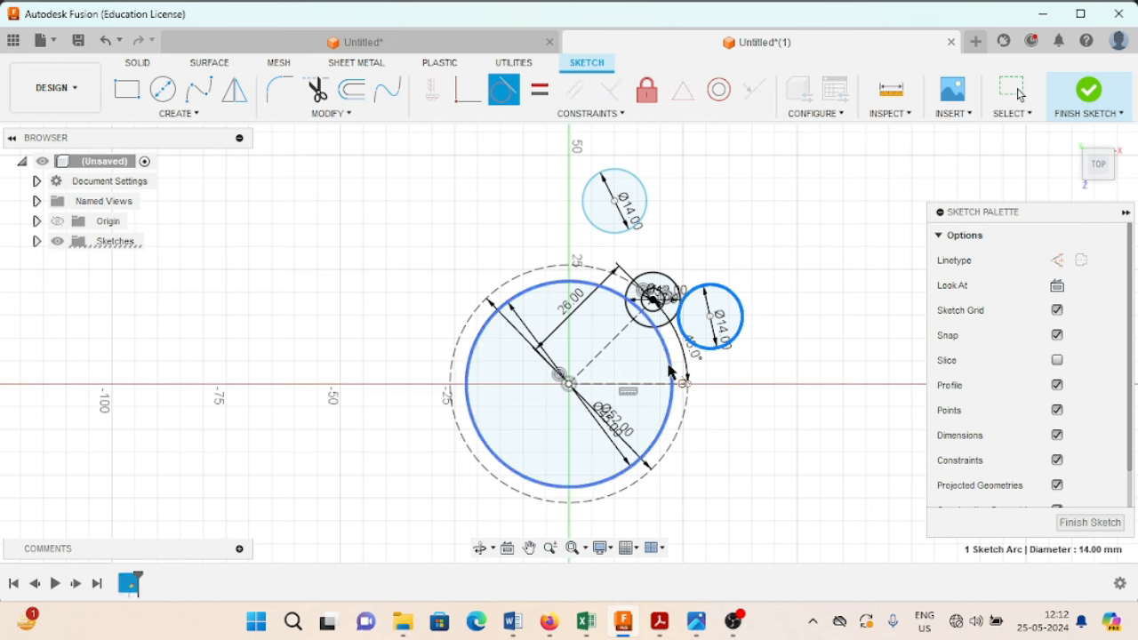
Make the upper 14 mm circle tangent to the 12 mm lug circle and to the solid main circle
click(647, 215)
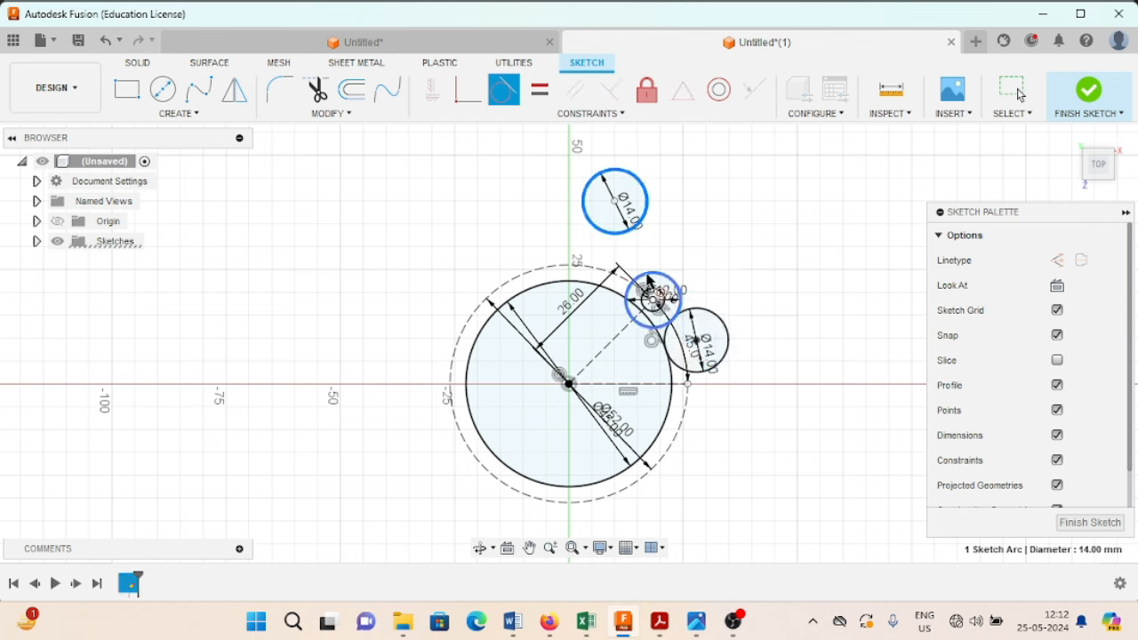
click(649, 280)
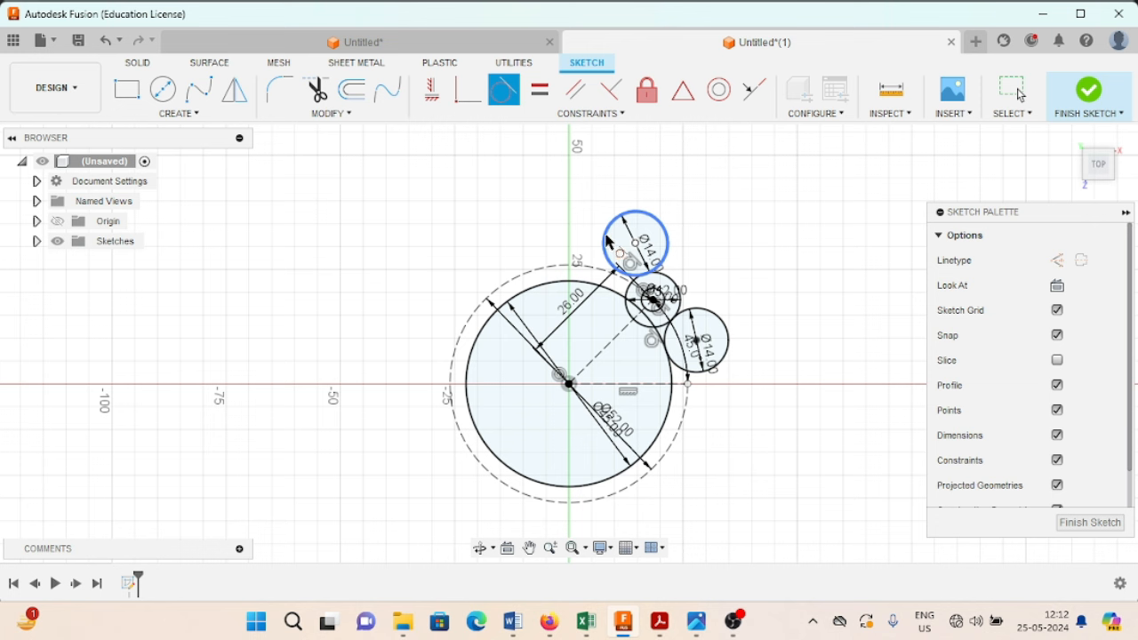
click(605, 240)
click(622, 297)
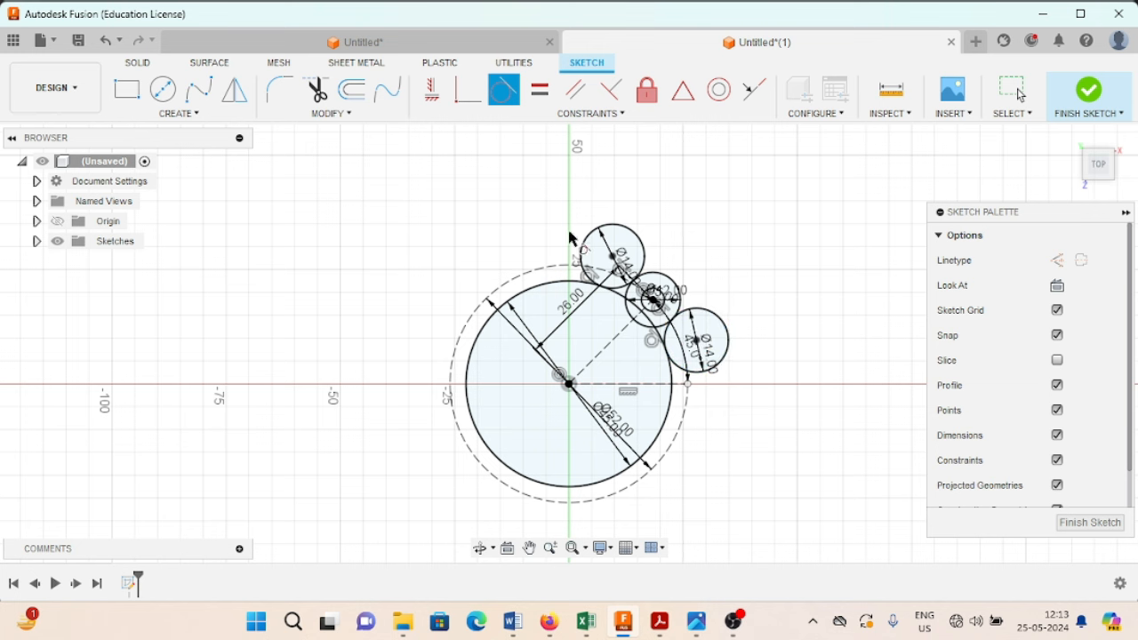
Trim away the outer portions of both 14 mm circles, keeping the blend arcs between the lug circle and main circle
click(318, 91)
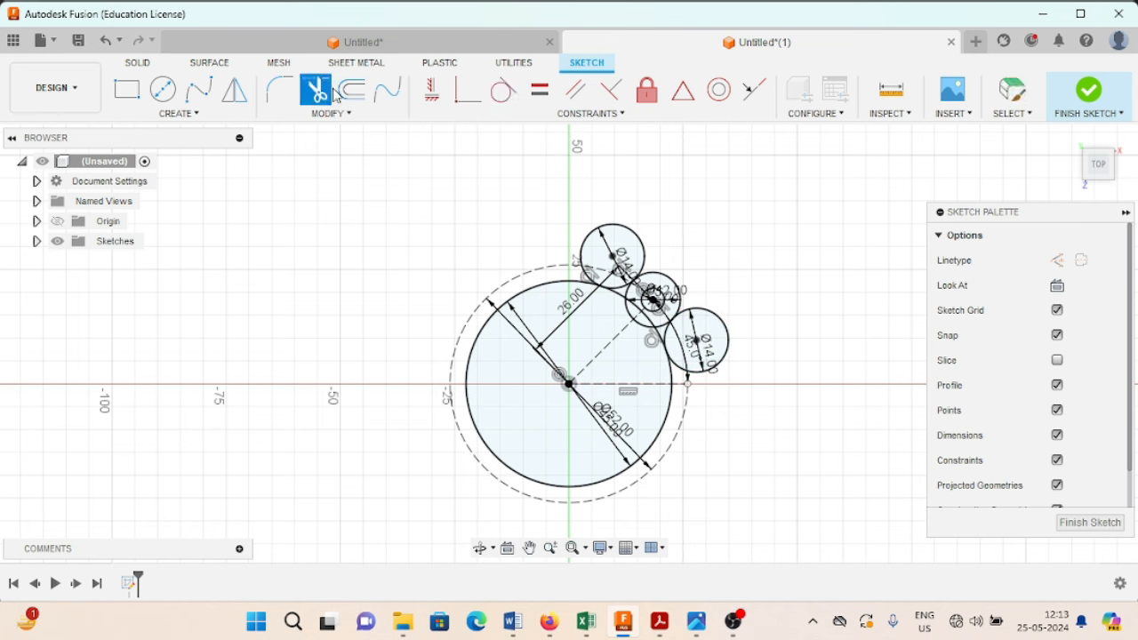
click(720, 322)
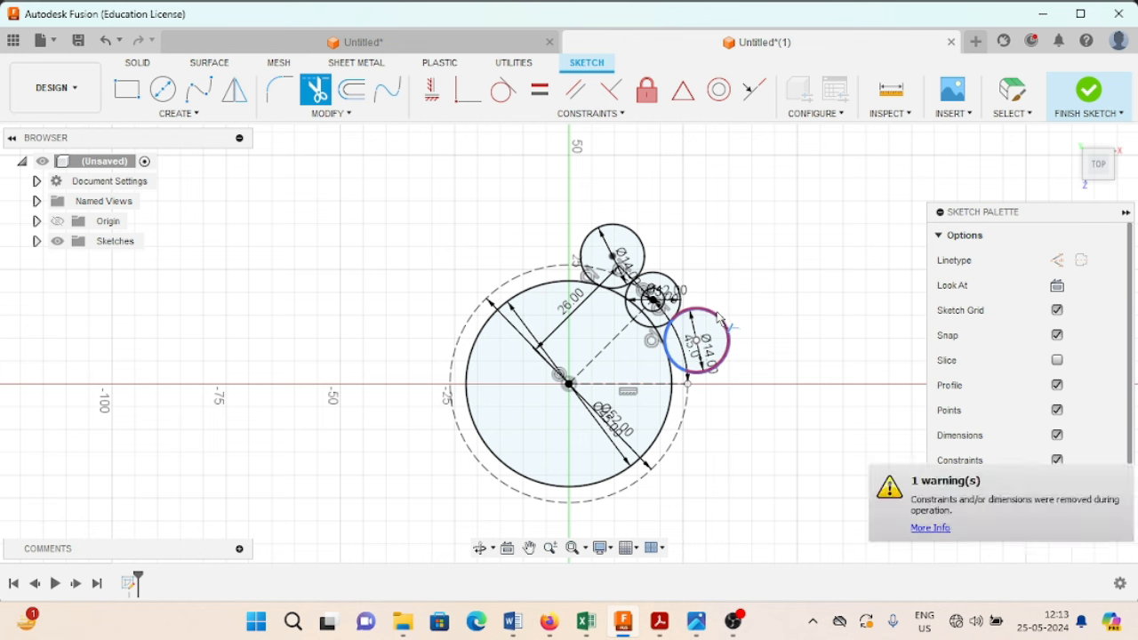
click(683, 372)
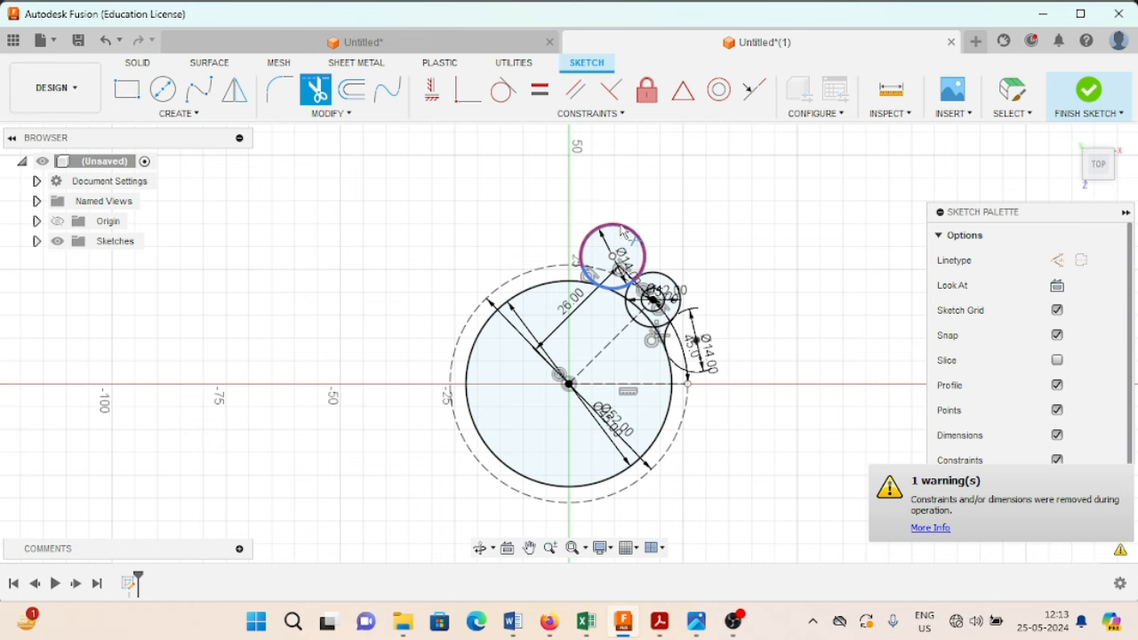
click(620, 236)
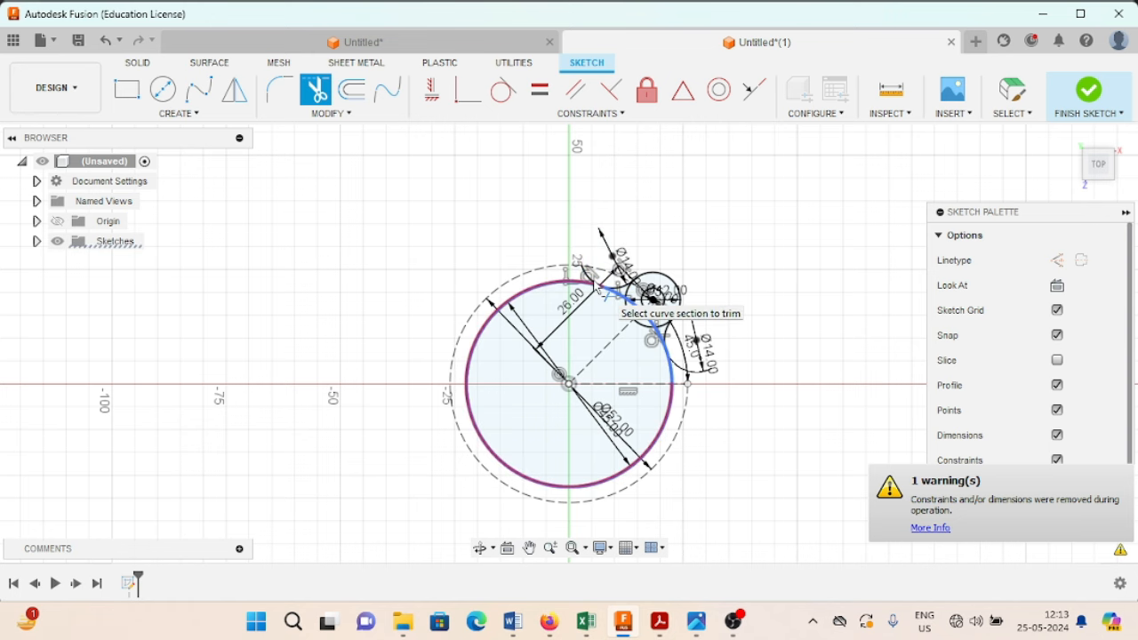
scroll(591, 283, up, 4)
key(ctrl+z)
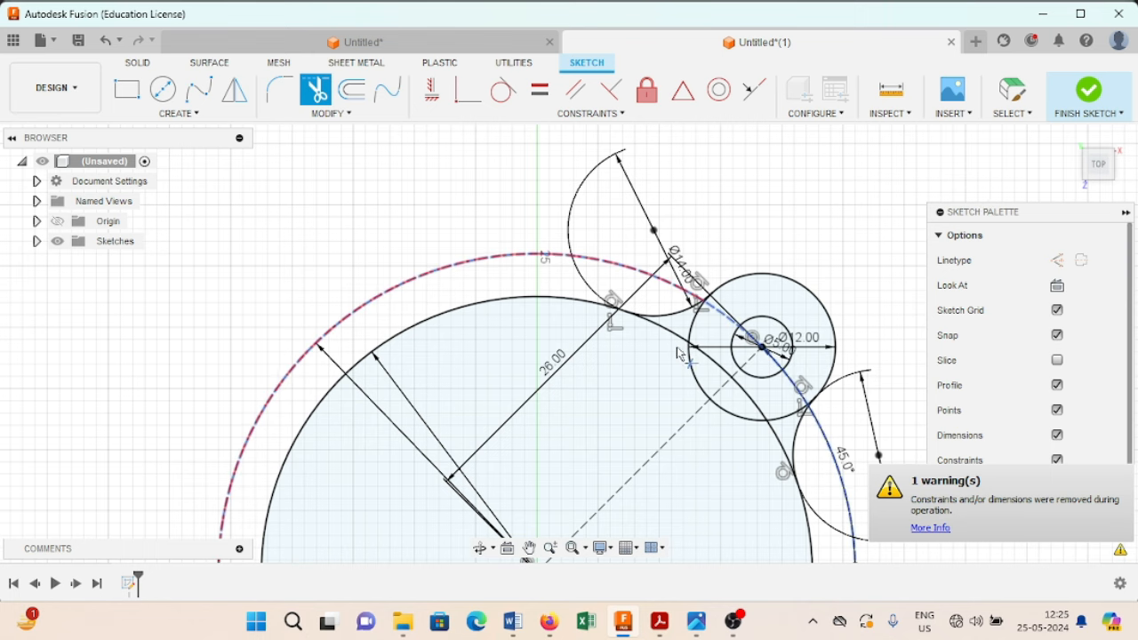
Create a circular pattern of the two blend arcs and the 12 mm and 5 mm lug circles around the origin, with quantity 4
scroll(777, 206, down, 3)
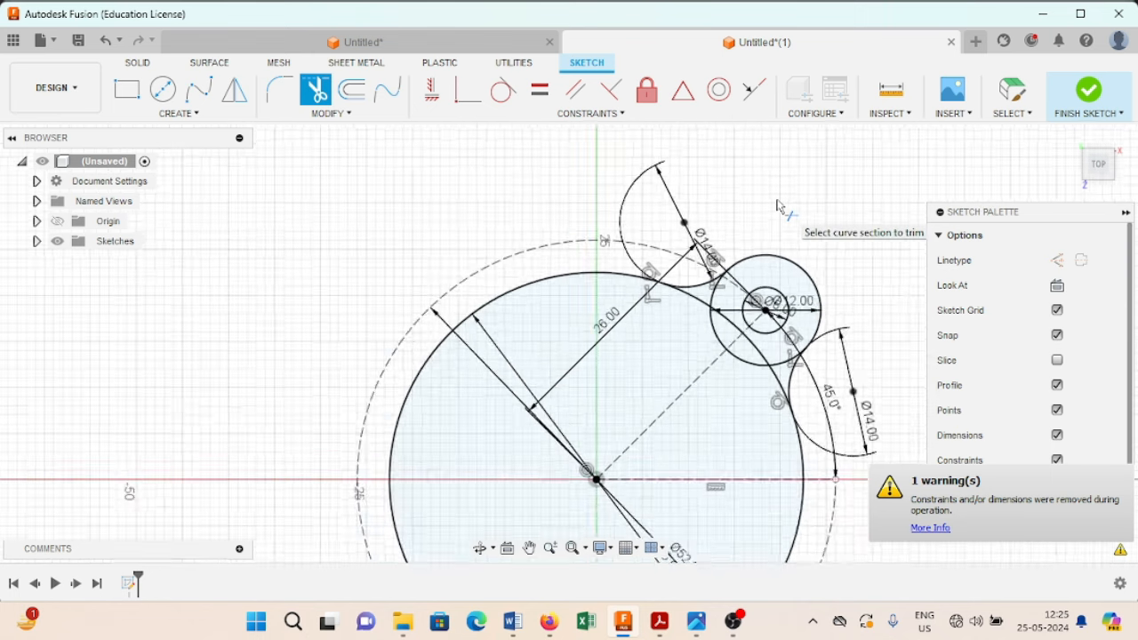
scroll(681, 192, down, 2)
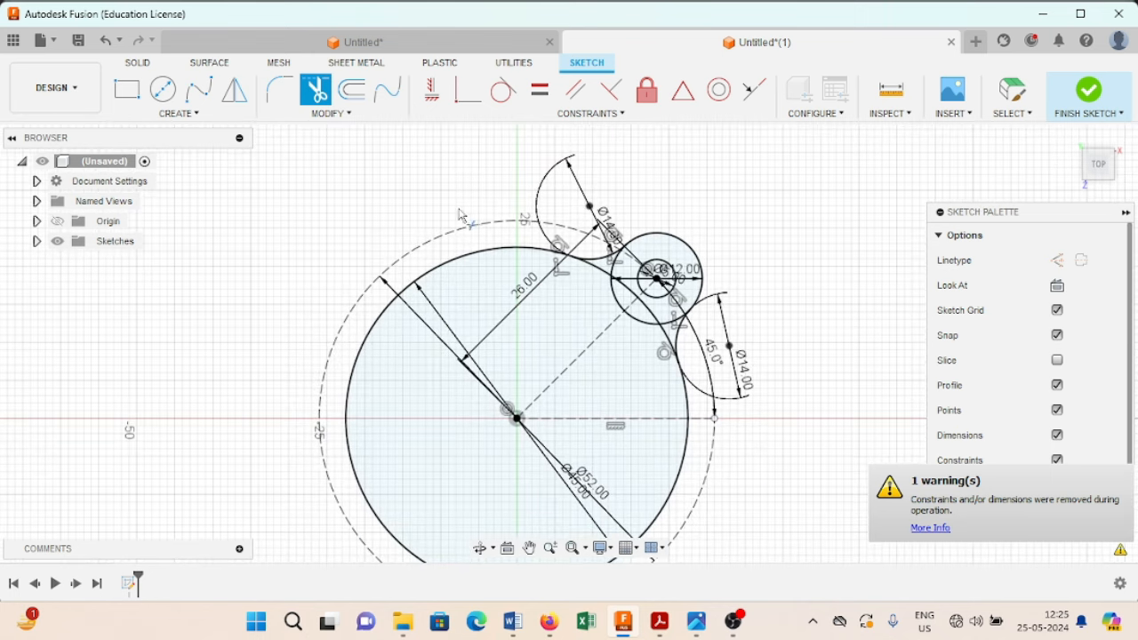
click(211, 115)
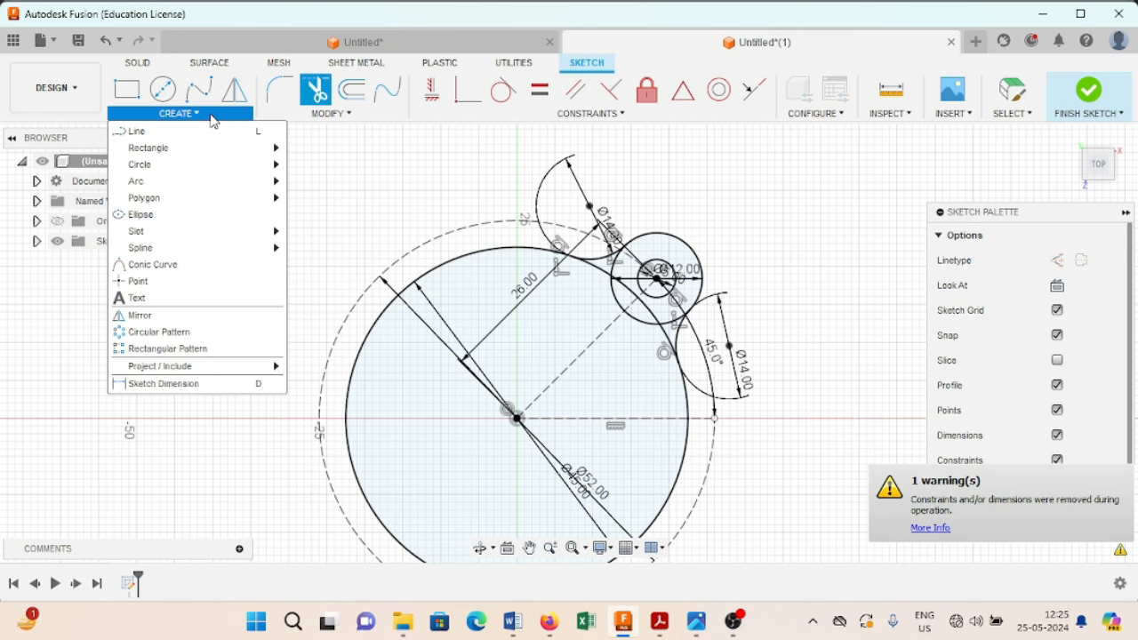
click(191, 336)
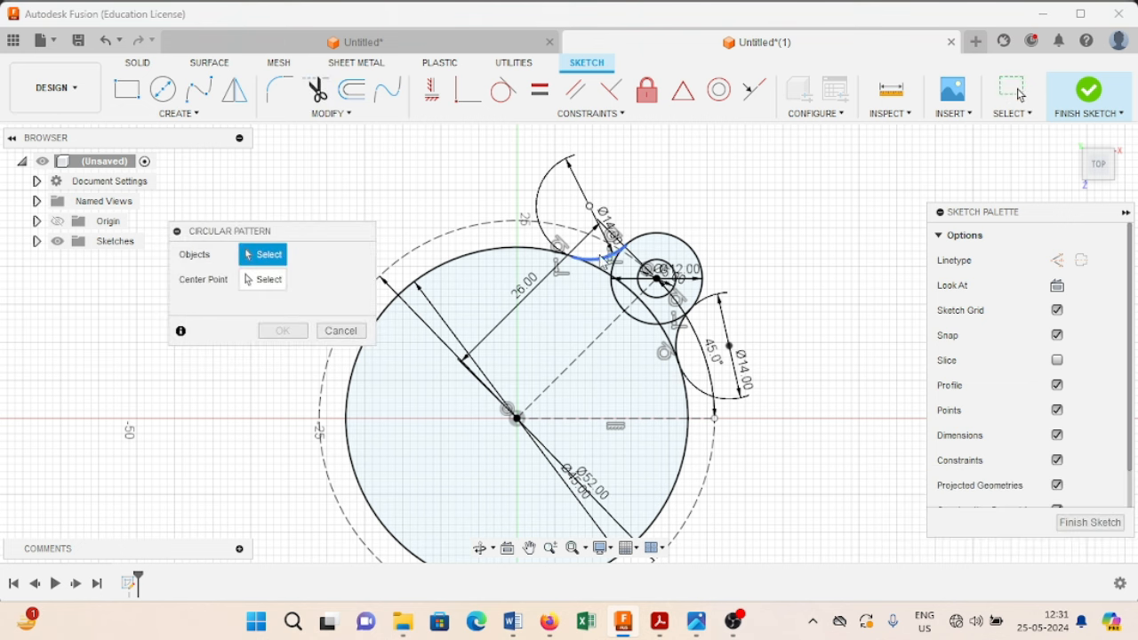
click(662, 237)
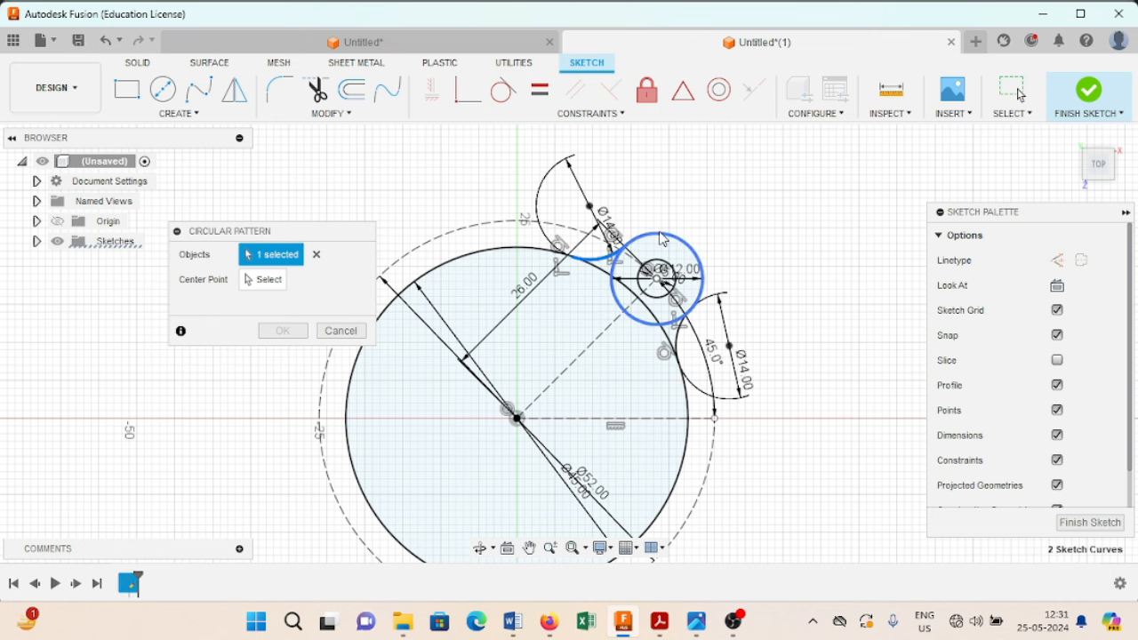
click(679, 280)
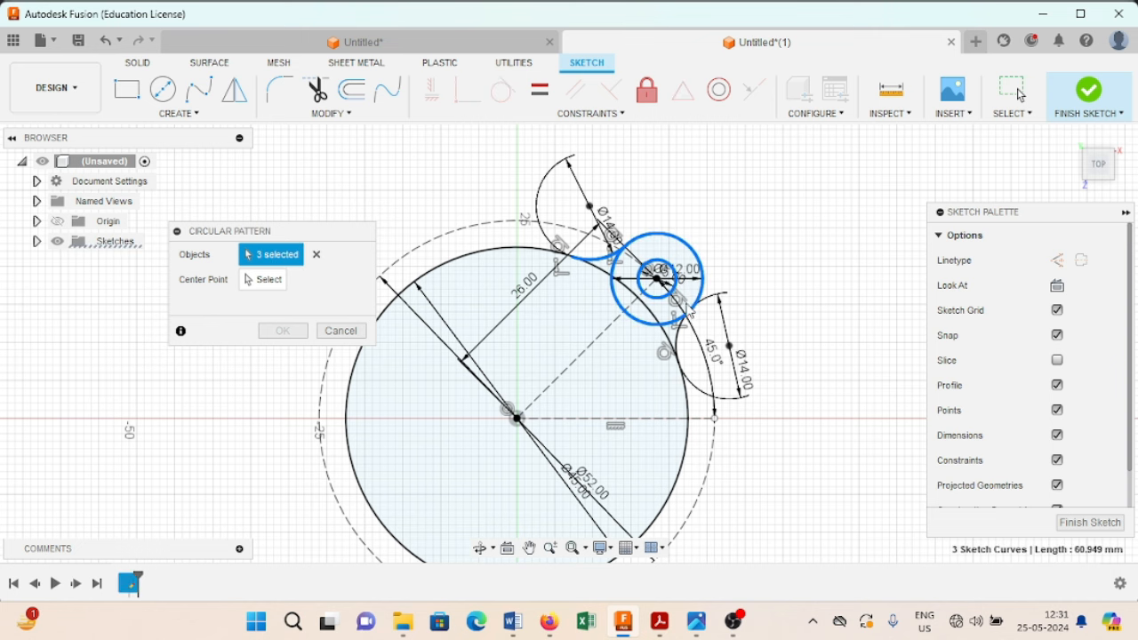
click(682, 340)
scroll(803, 356, down, 3)
scroll(798, 347, down, 1)
middle_drag(804, 345, 771, 295)
click(268, 280)
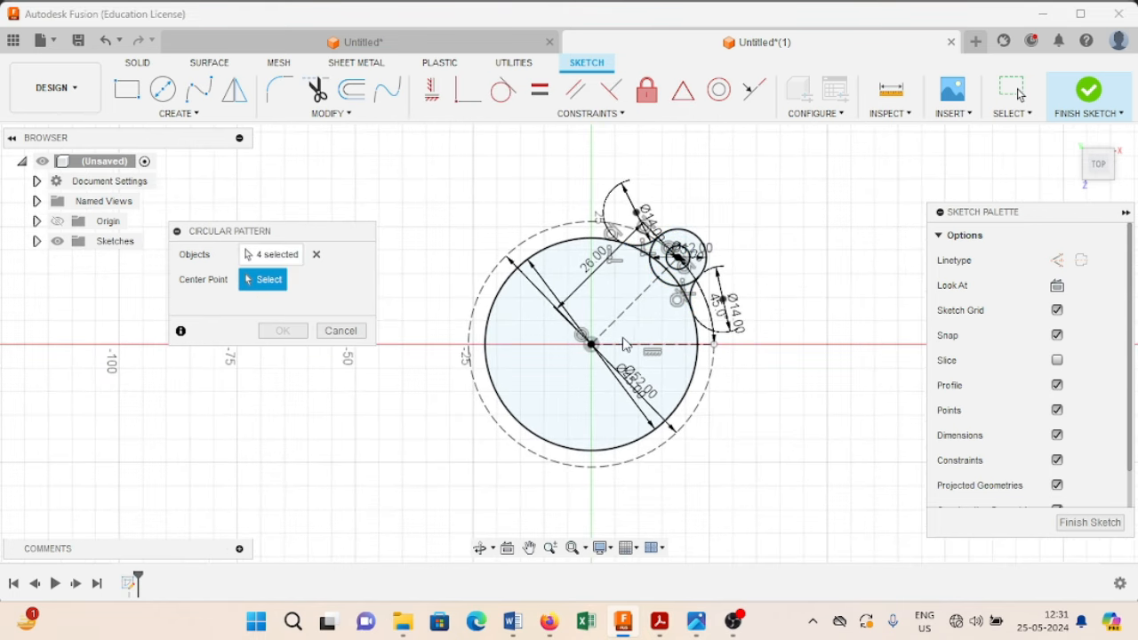
click(591, 345)
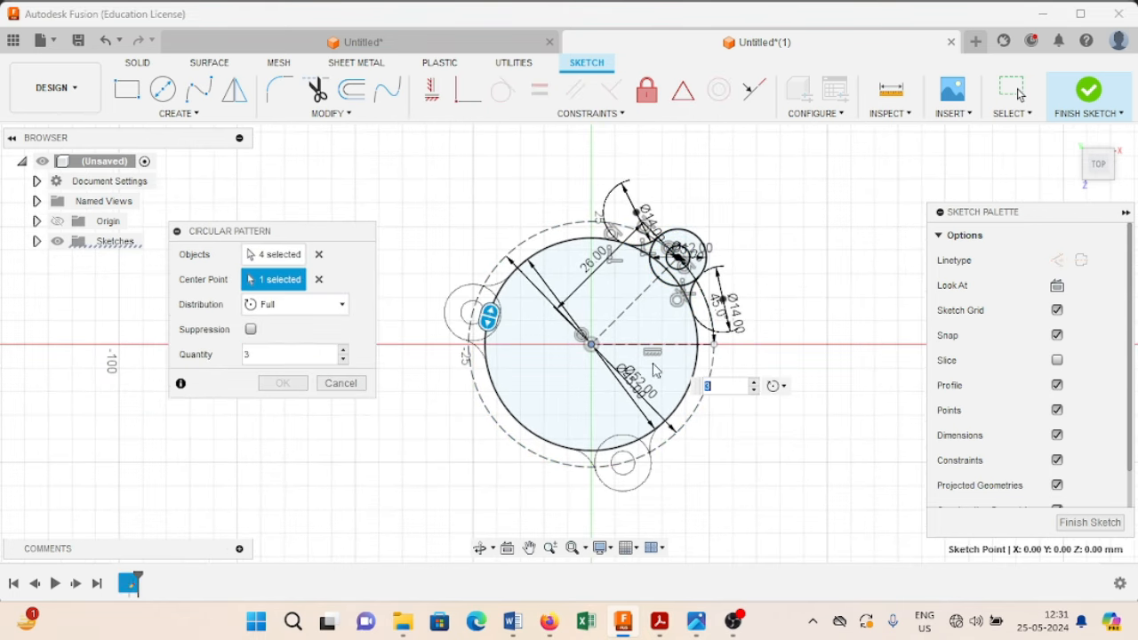
click(278, 354)
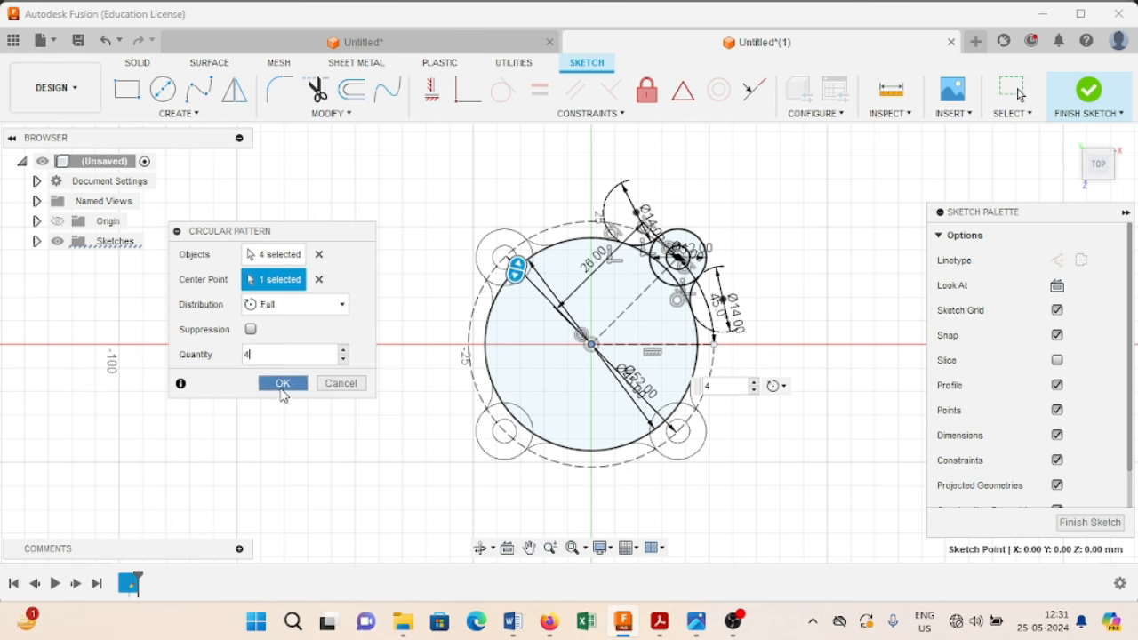
click(283, 384)
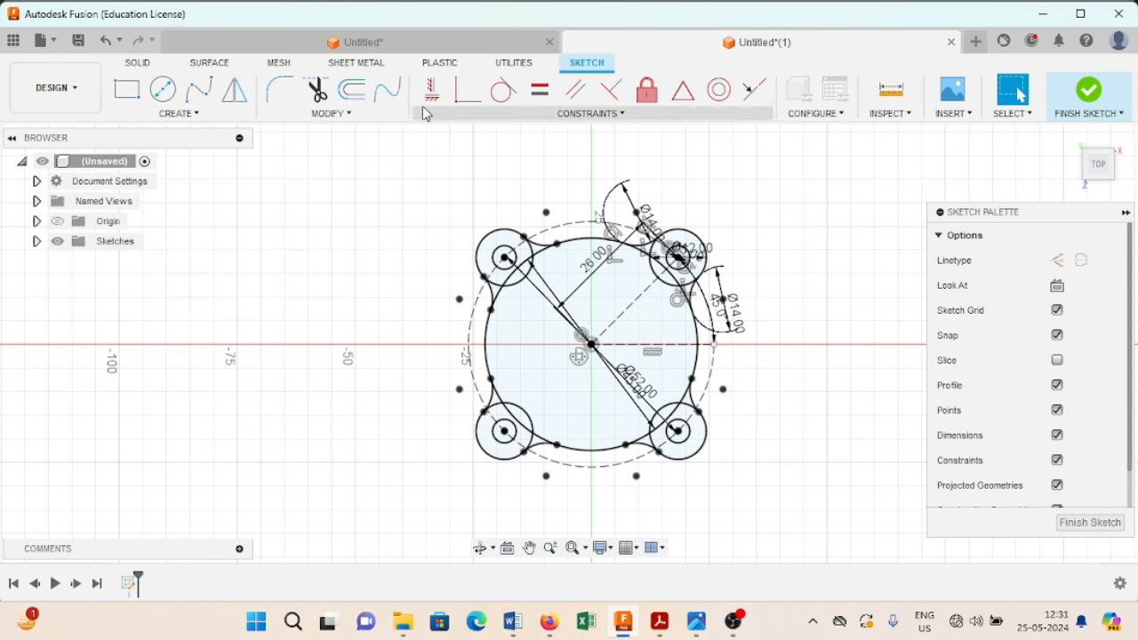
Trim the inner arc of the upper-left lug circle and the main-circle section that crosses that lug
click(316, 89)
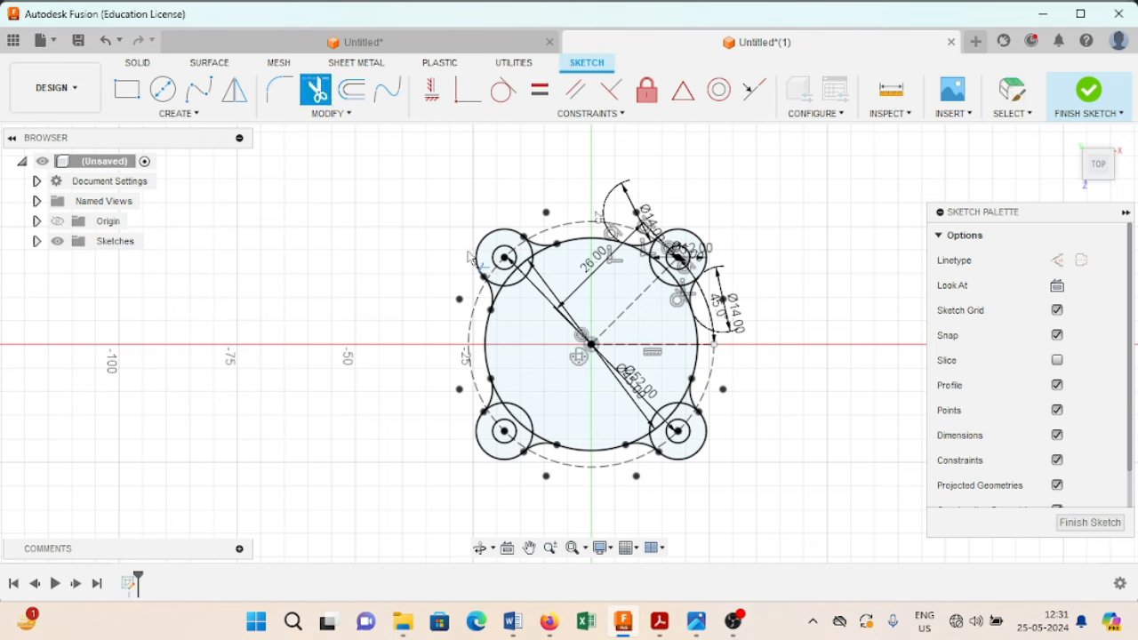
click(520, 289)
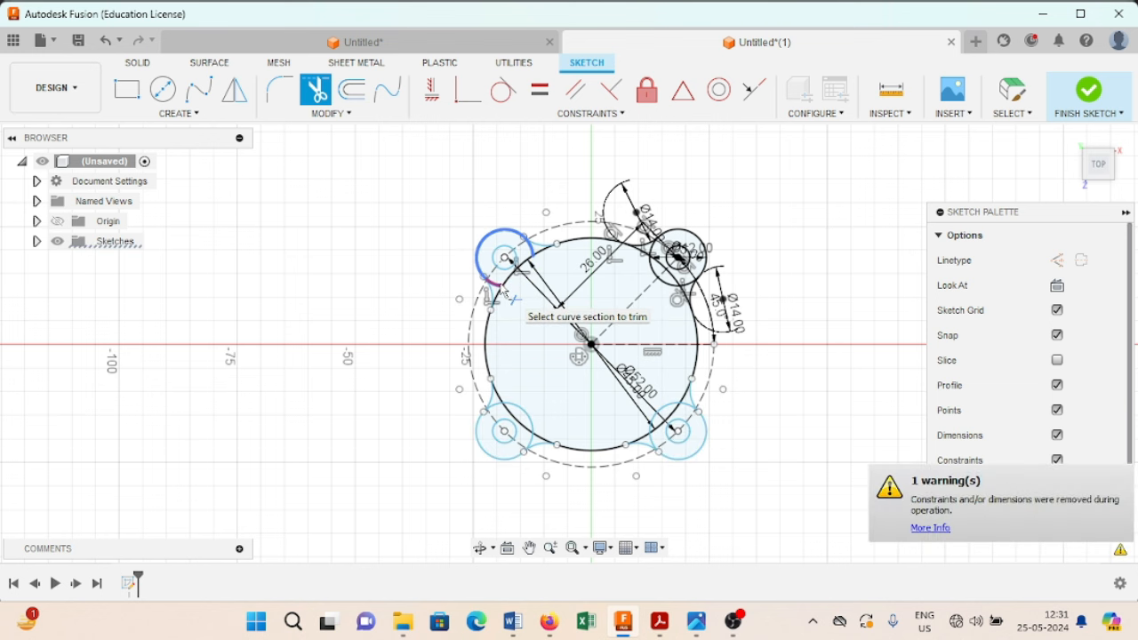
click(501, 286)
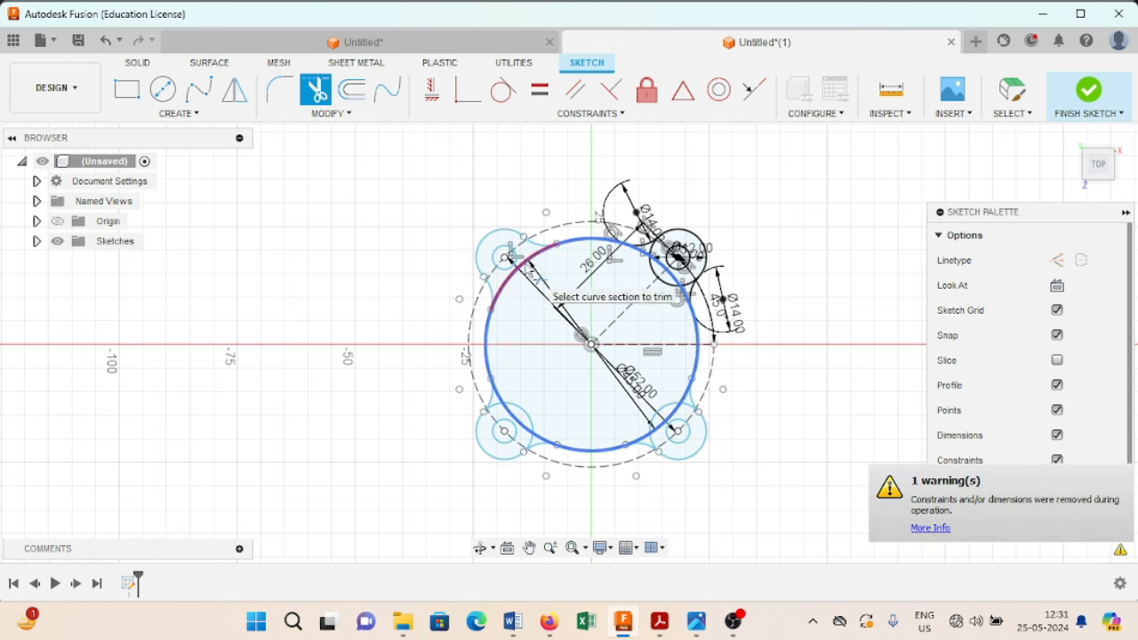
click(528, 285)
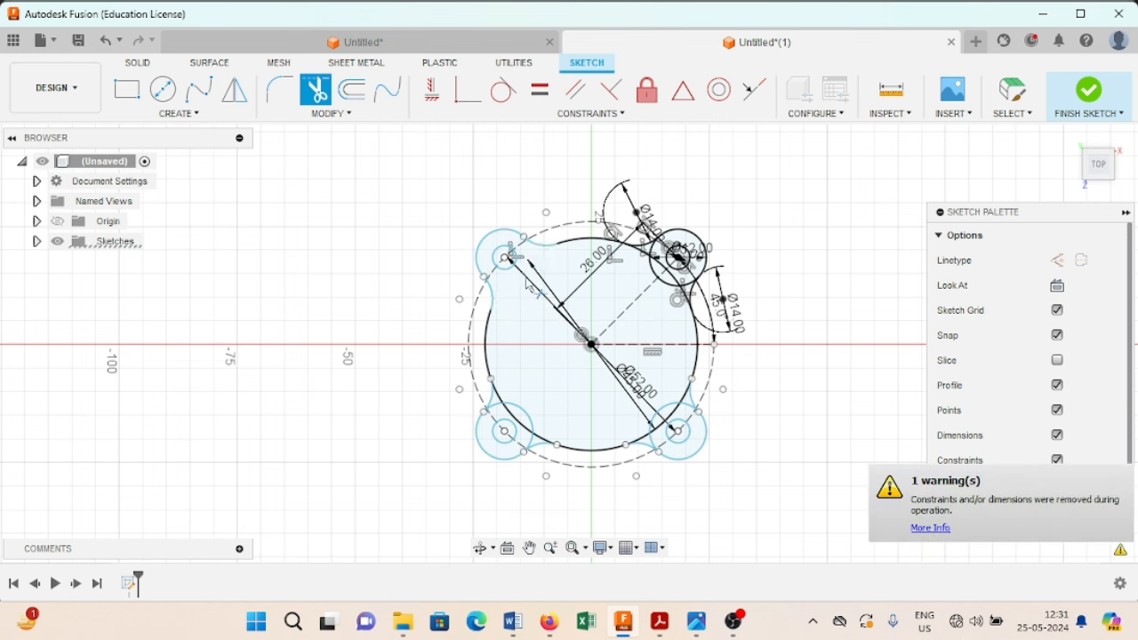
Trim the inner arcs of the lower-left lug circle and the main-circle section crossing it to leave a clean outline
click(514, 403)
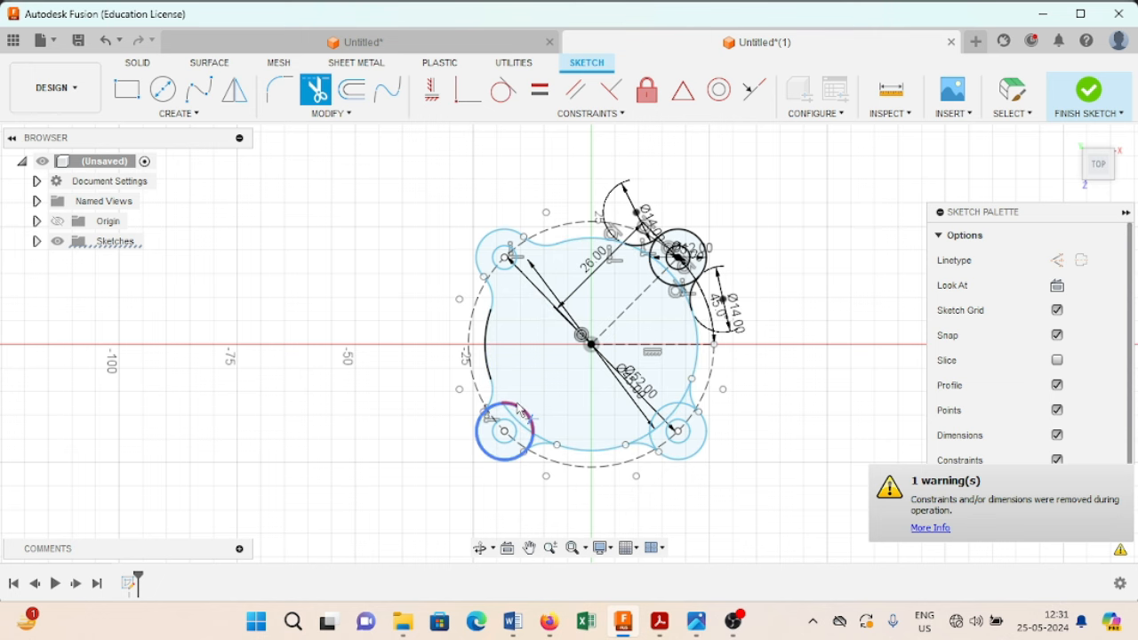
click(527, 425)
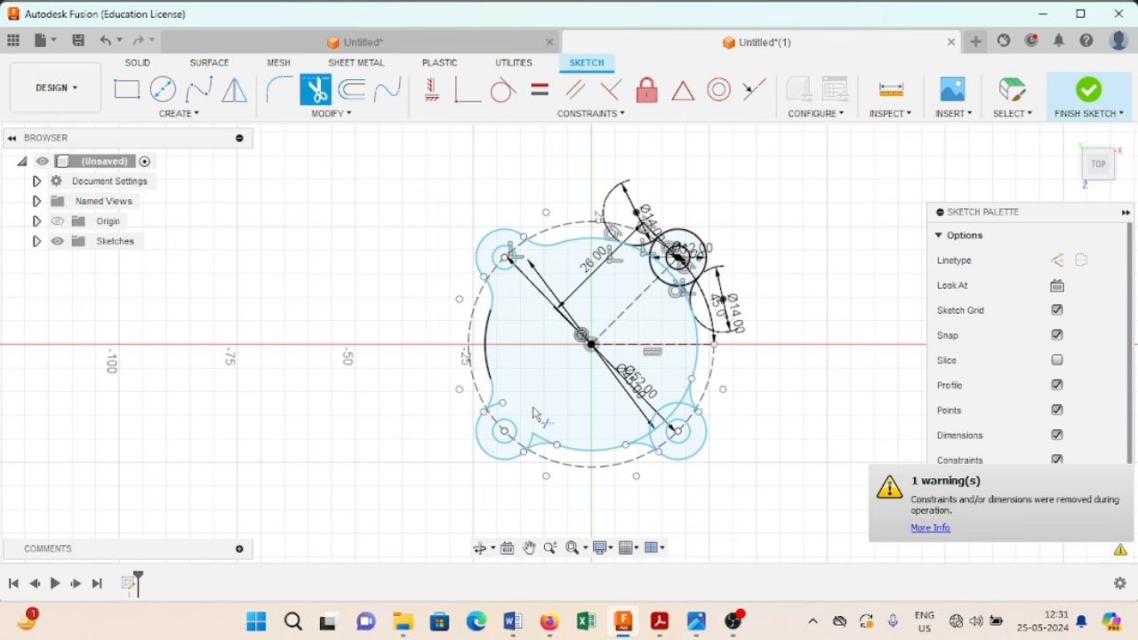
scroll(534, 409, up, 2)
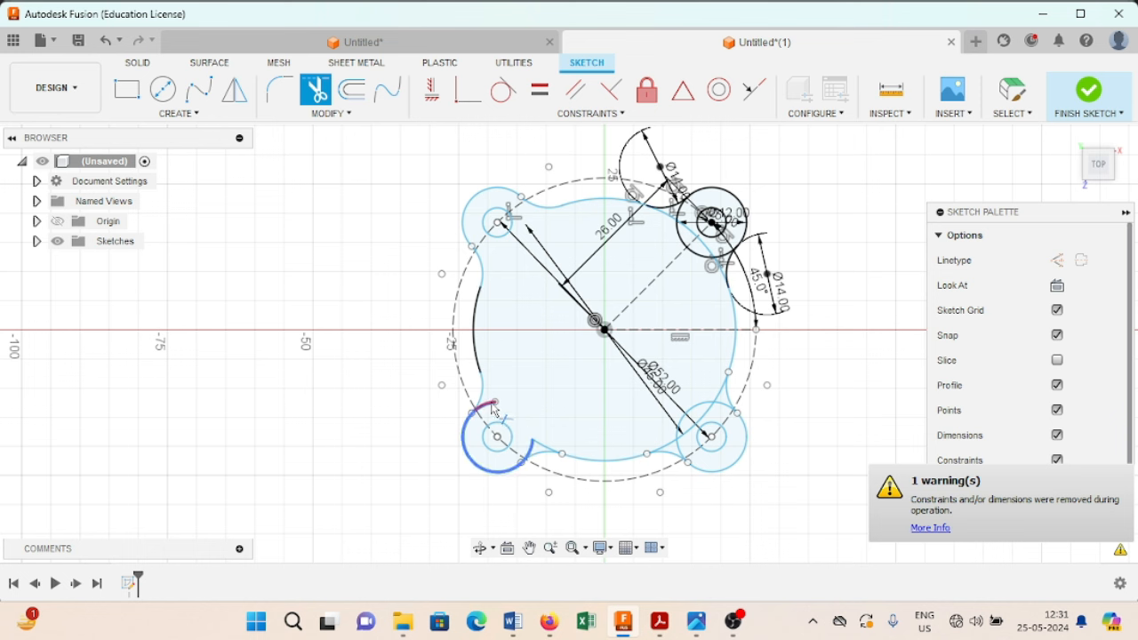
click(494, 409)
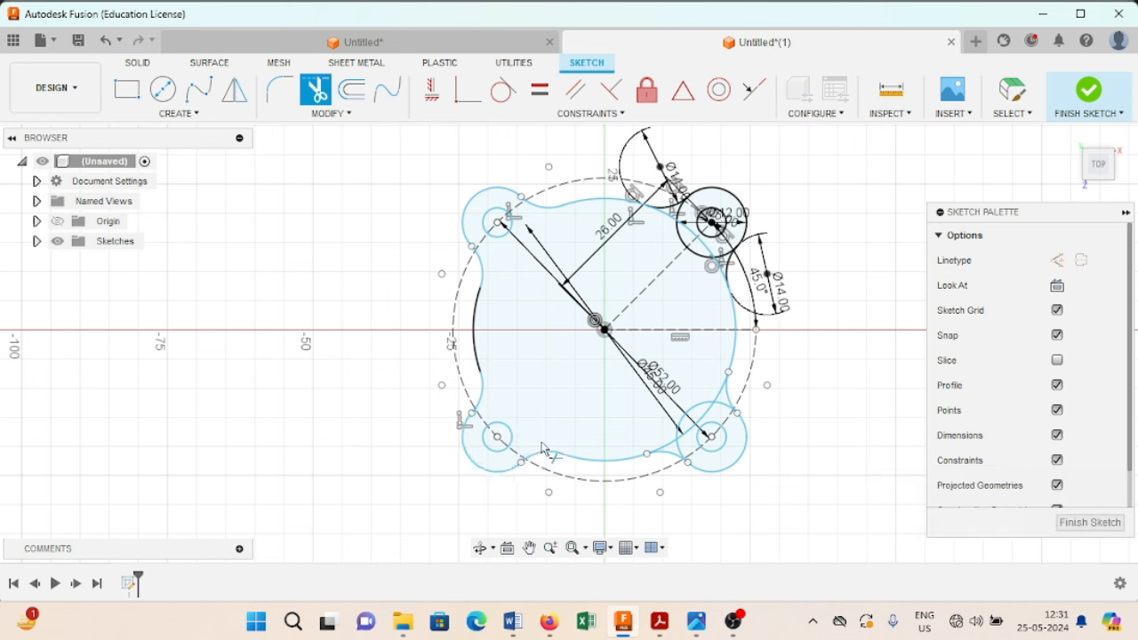
Trim the inner lug-circle arcs and crossing main-circle sections at the lower-right and upper-right lugs, completing the flange outline
click(669, 449)
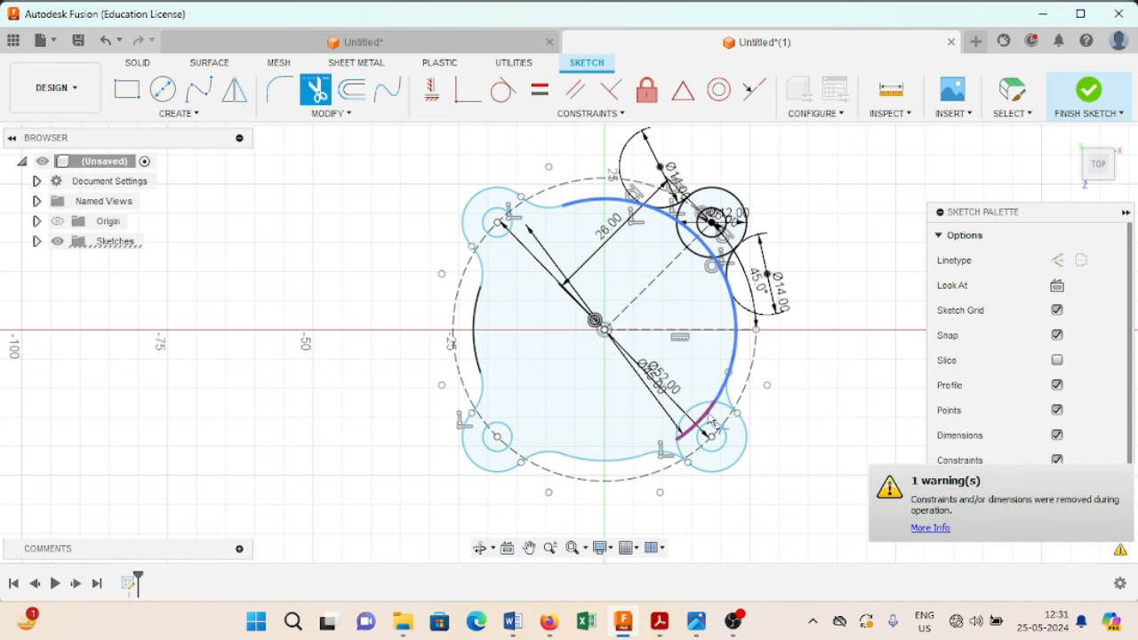
click(710, 418)
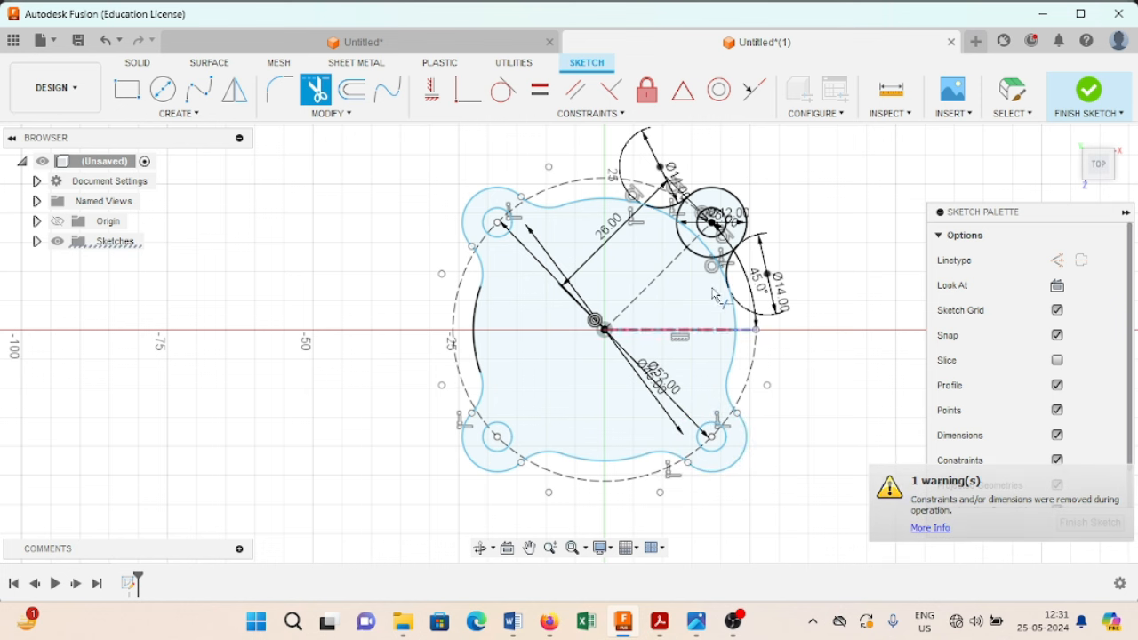
click(709, 260)
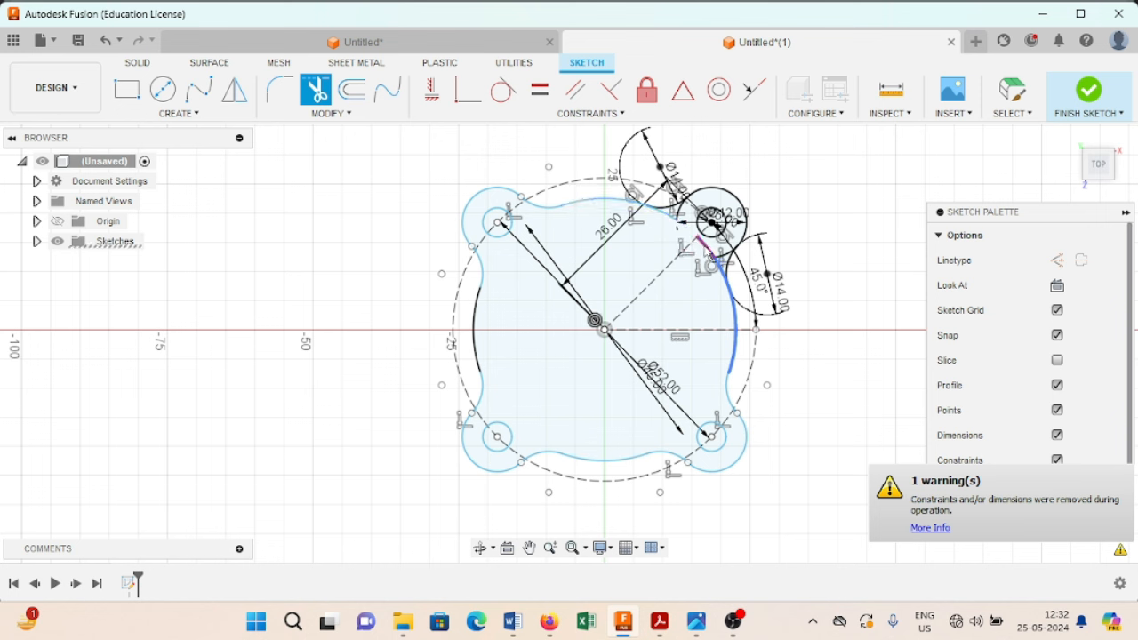
click(712, 265)
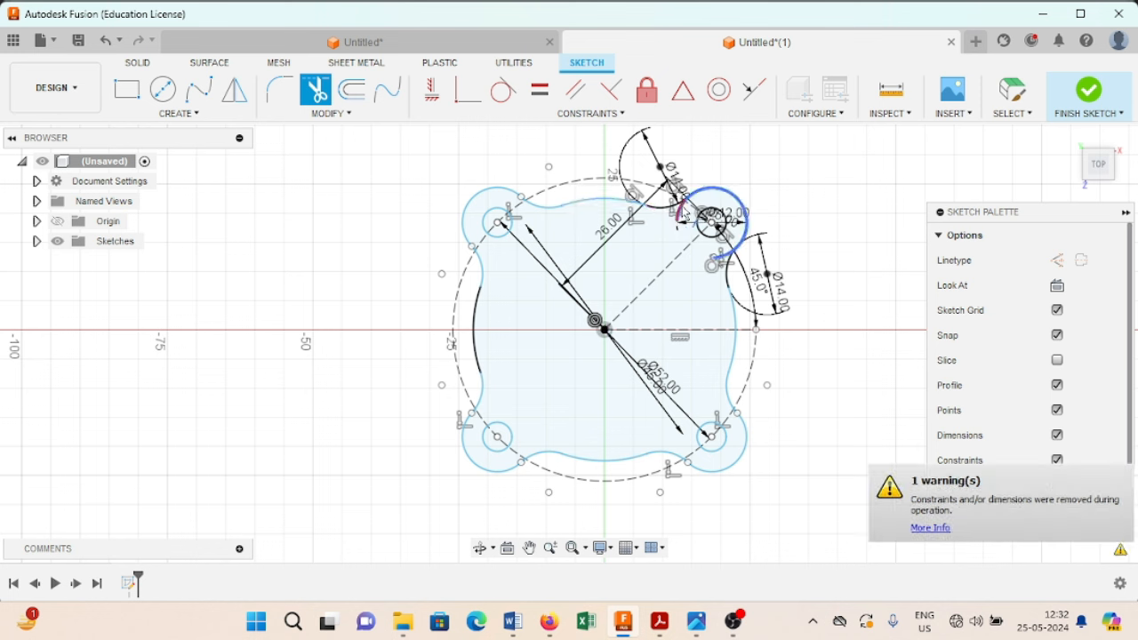
click(683, 217)
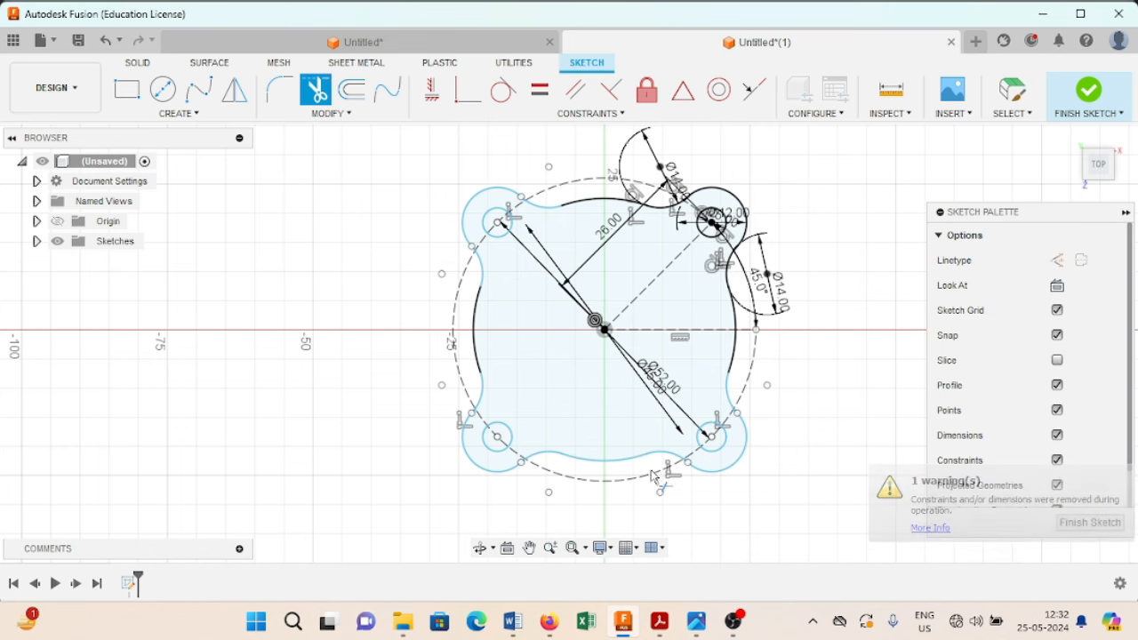
Compare the trimmed outline with the reference drawing and finish the base sketch
click(699, 624)
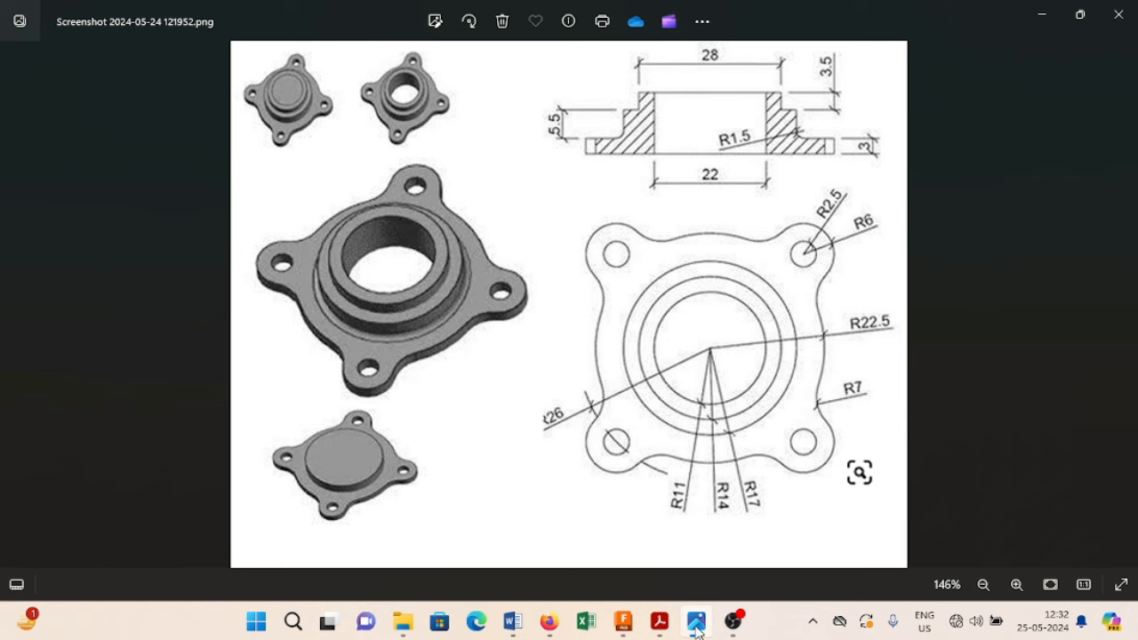
mouse_move(661, 630)
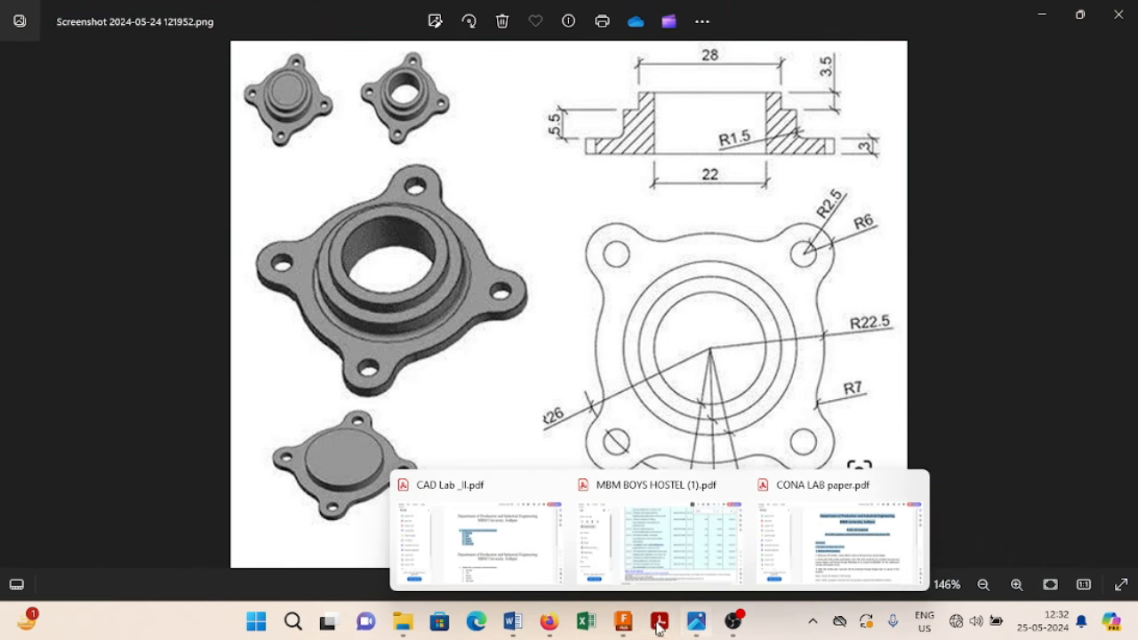
click(623, 623)
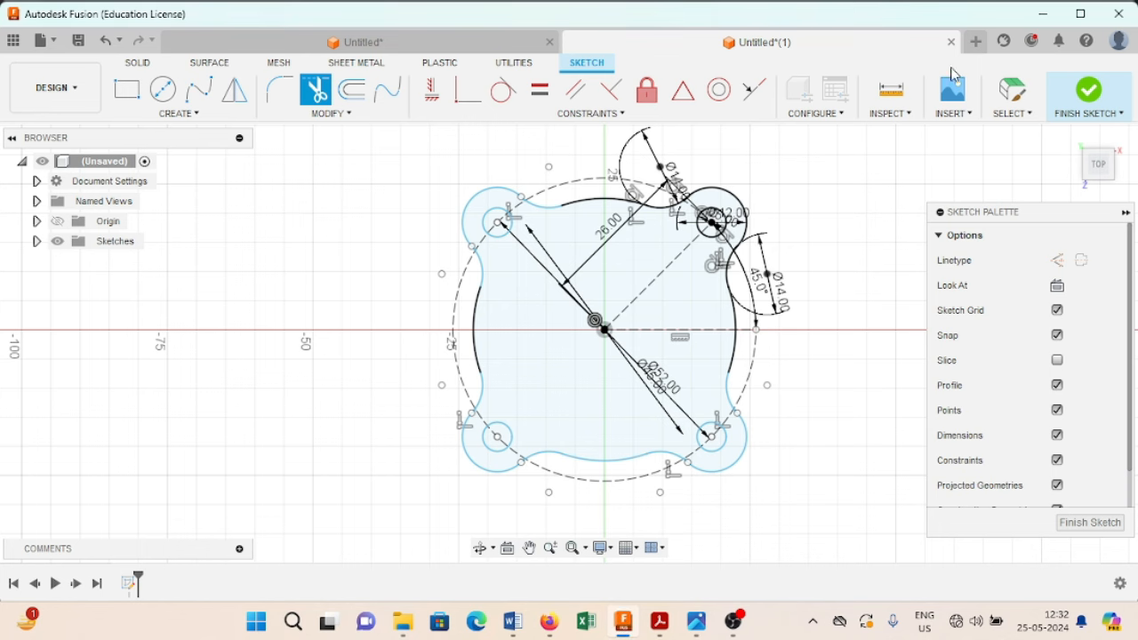
click(1089, 93)
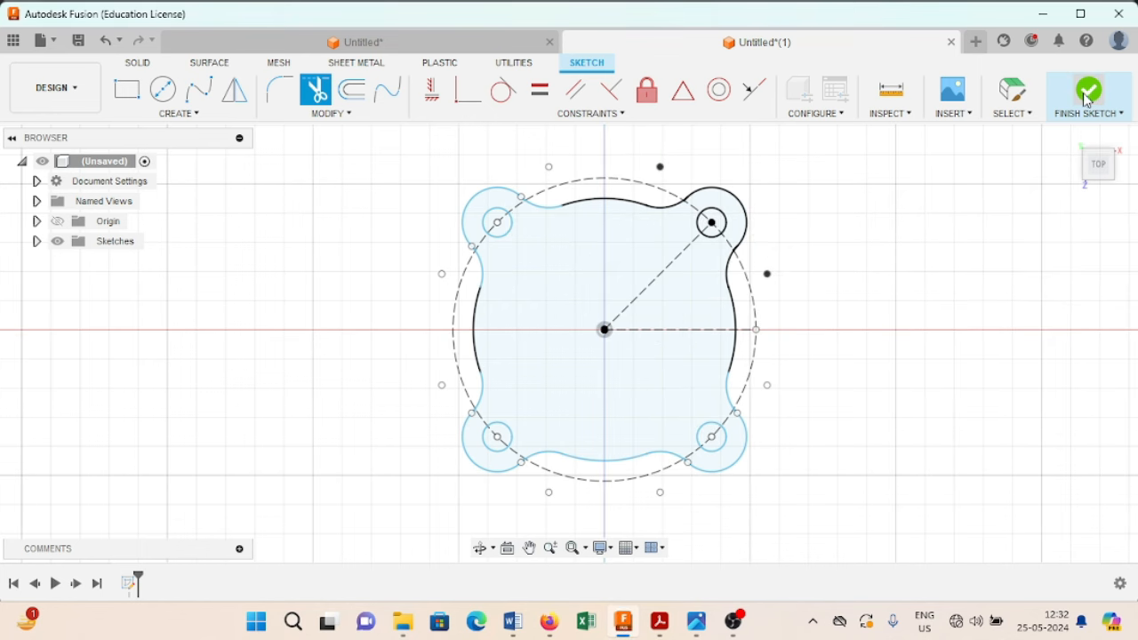
click(1070, 138)
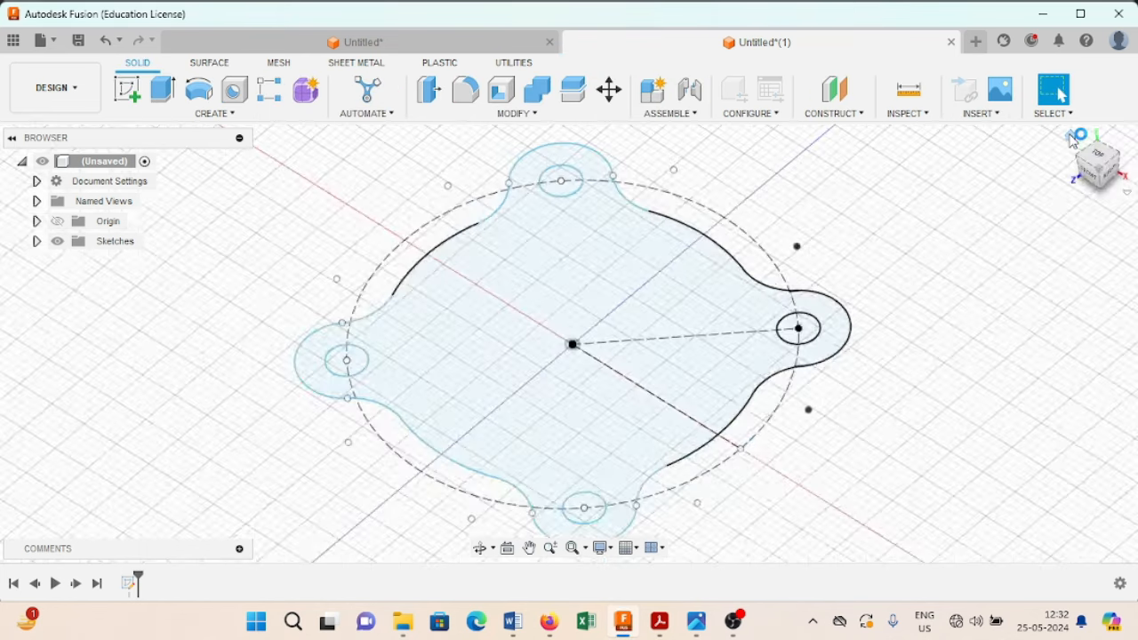
Extrude the flange profile 3 mm as a new body, leaving the four lug holes open, per the reference drawing
click(162, 92)
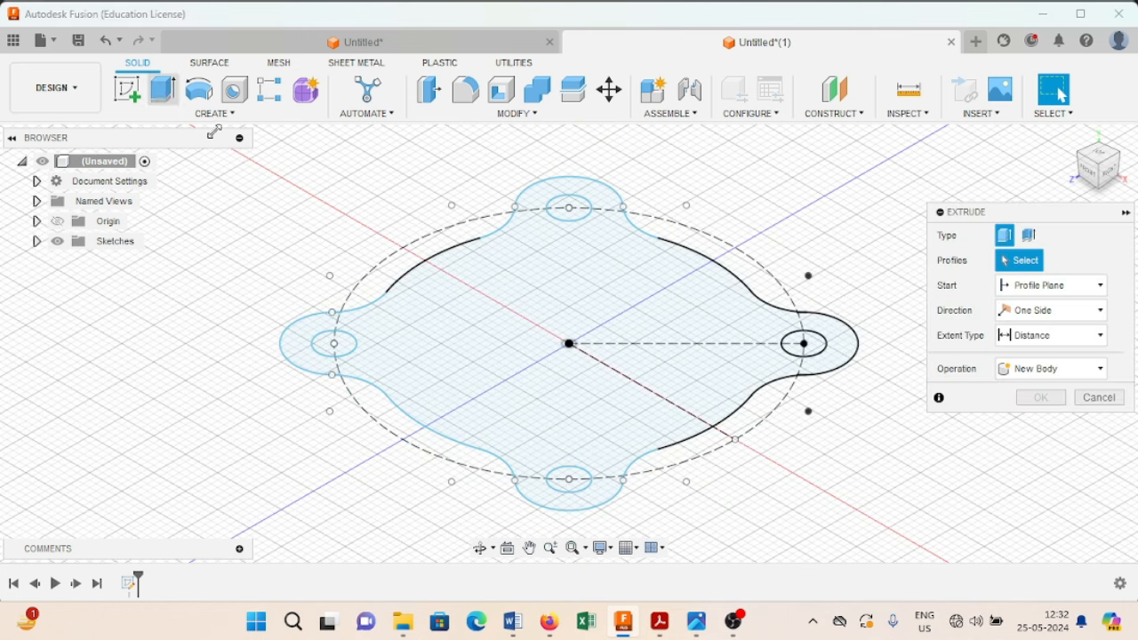
click(544, 329)
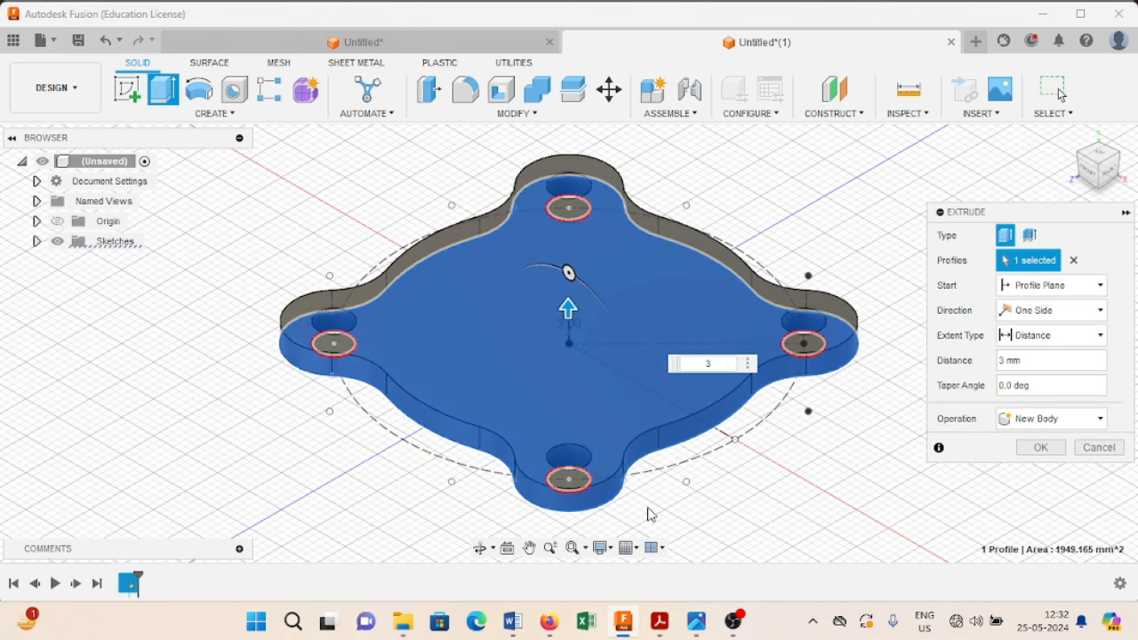
click(698, 624)
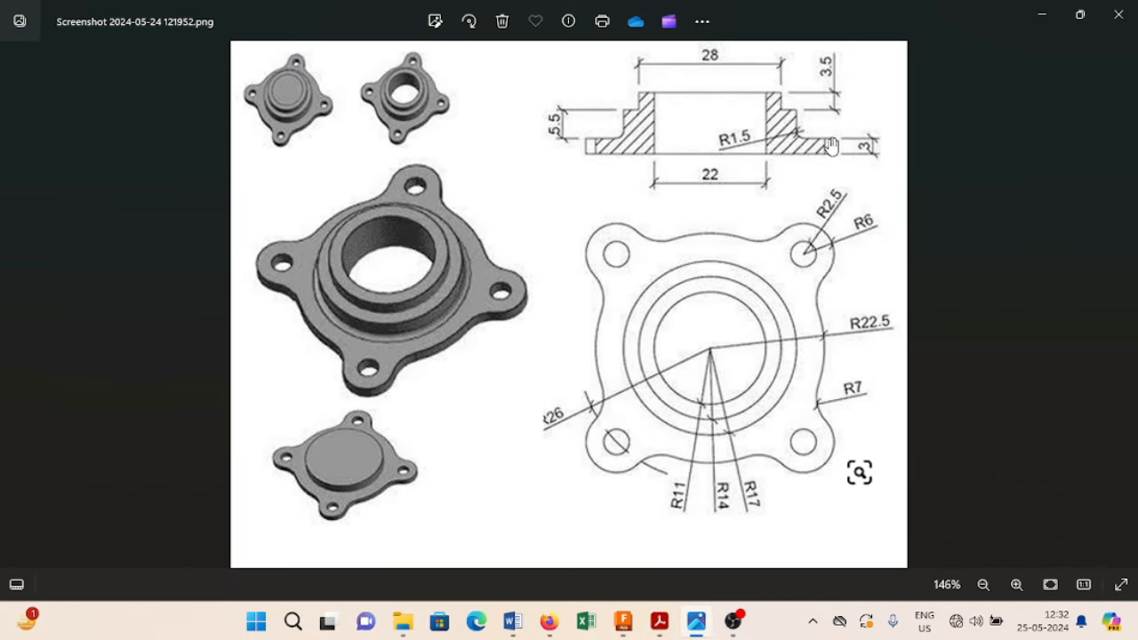
click(696, 620)
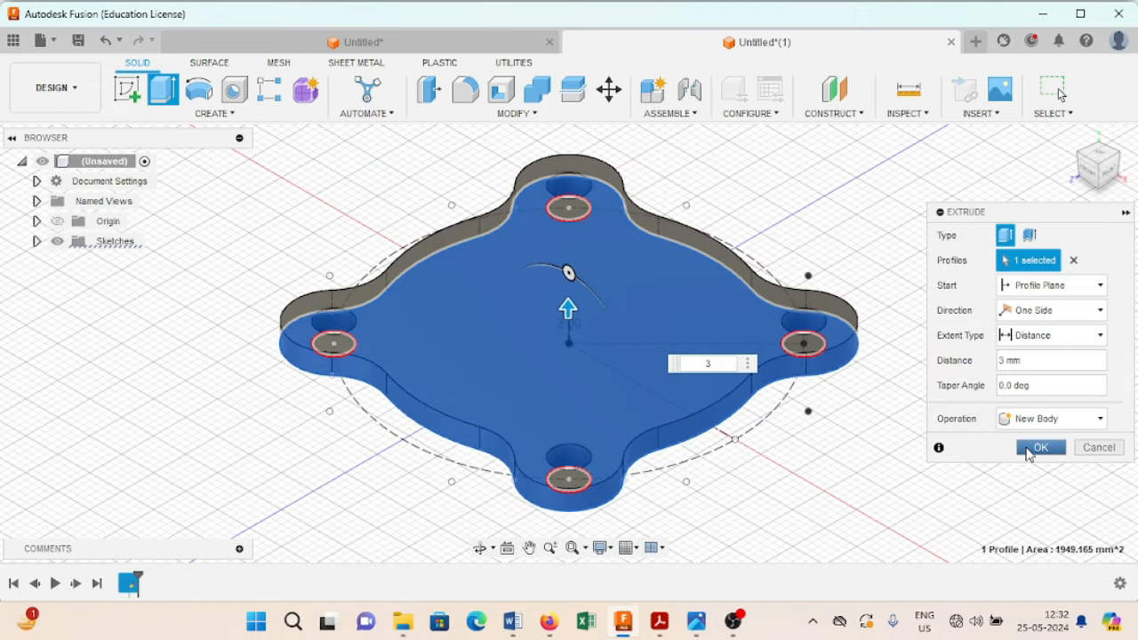
click(1039, 449)
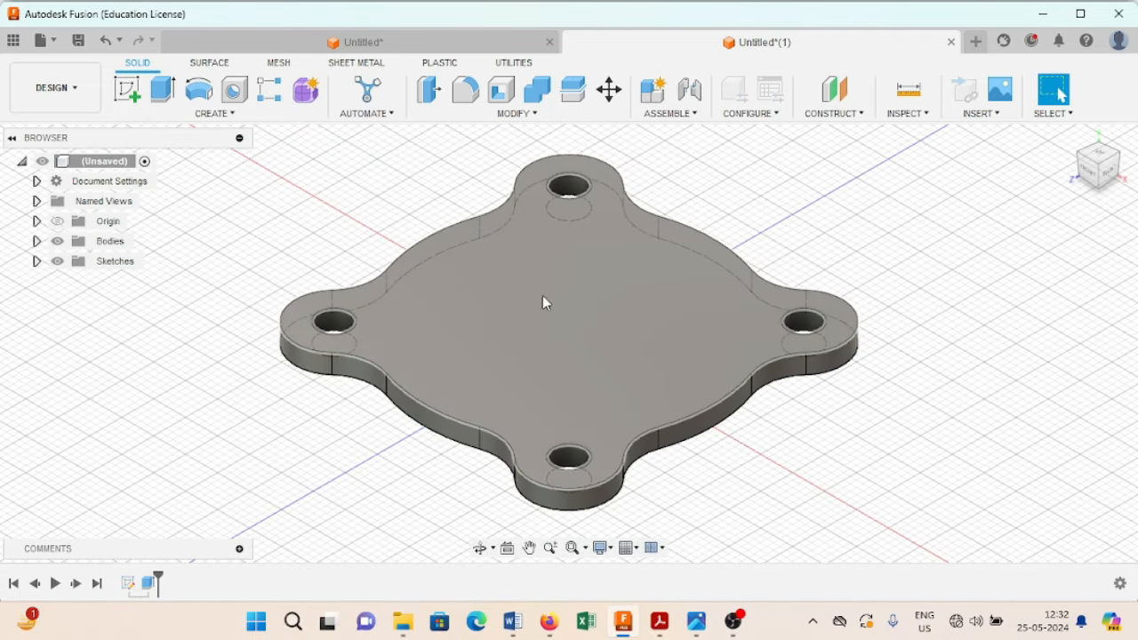
Start a new sketch on the flange plate's top face and consult the reference drawing for the boss diameters
click(128, 90)
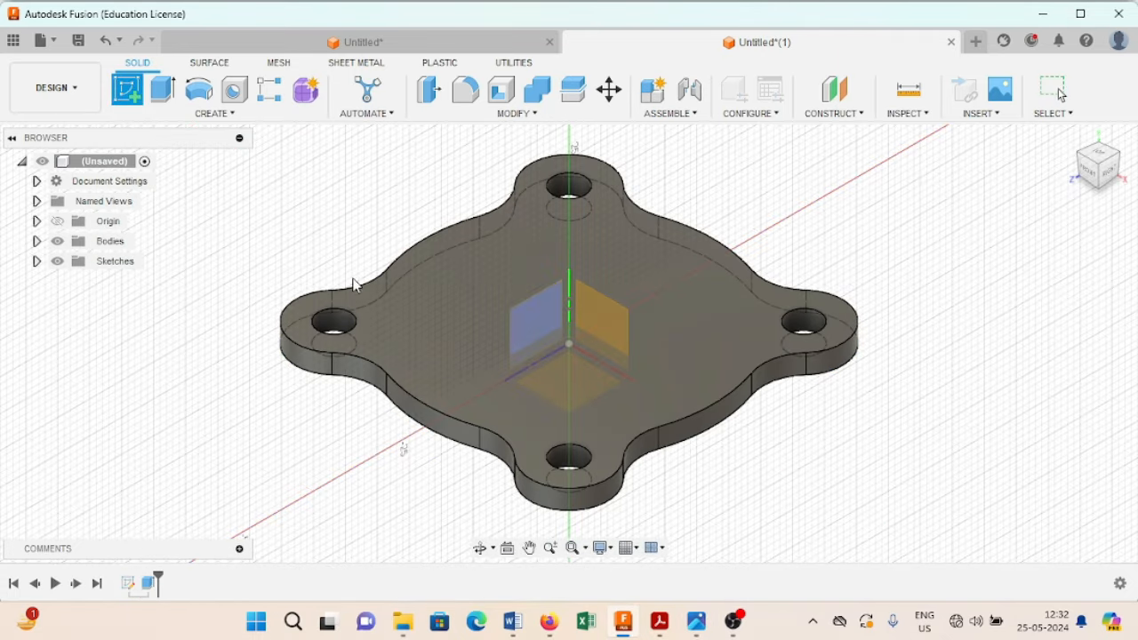
click(425, 317)
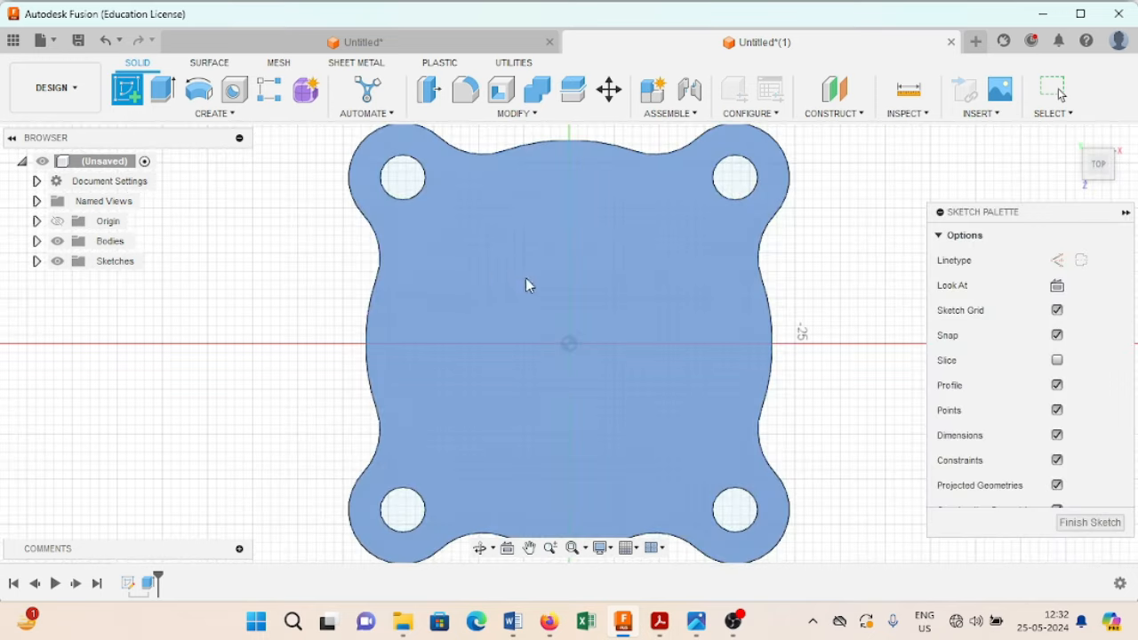
click(699, 629)
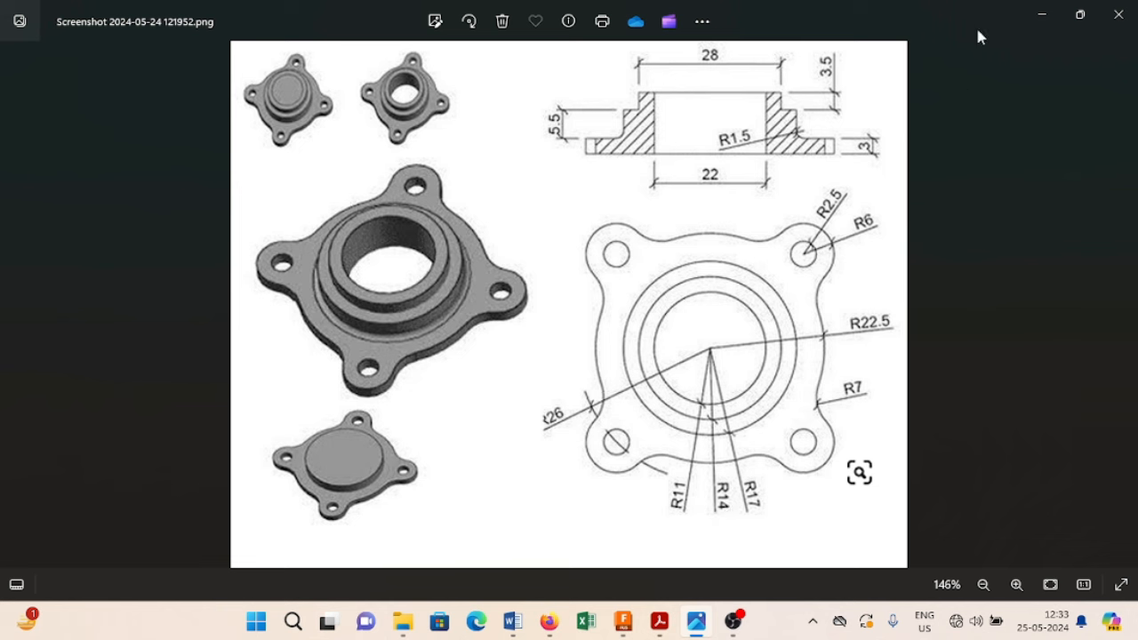
click(623, 624)
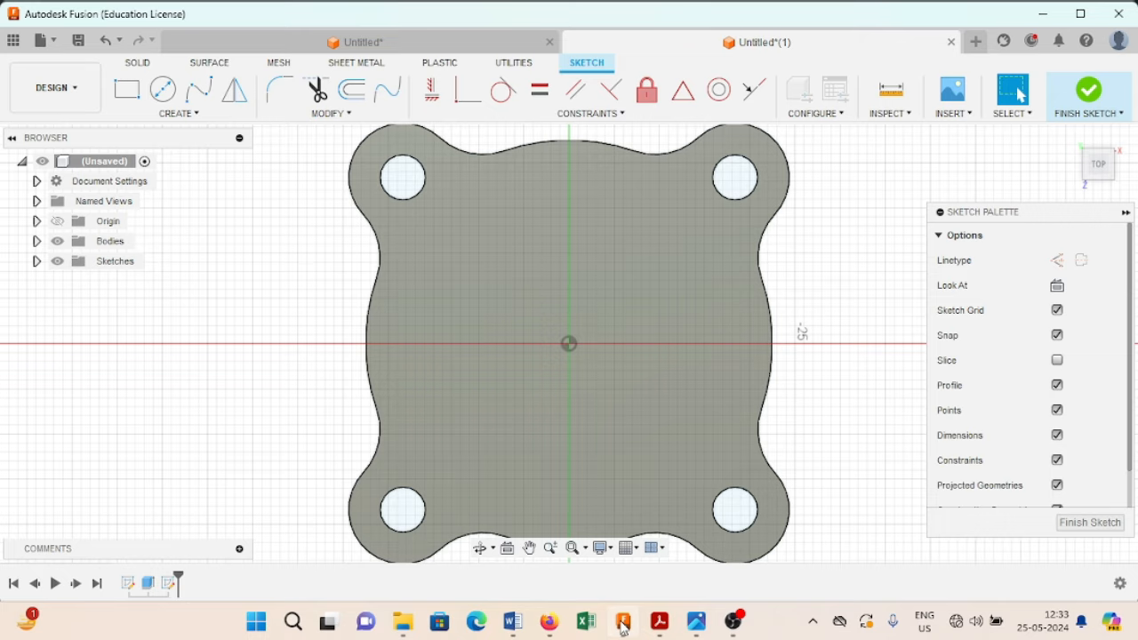
Draw two concentric circles centred on the origin with diameters of 22 mm and 34 mm
click(163, 89)
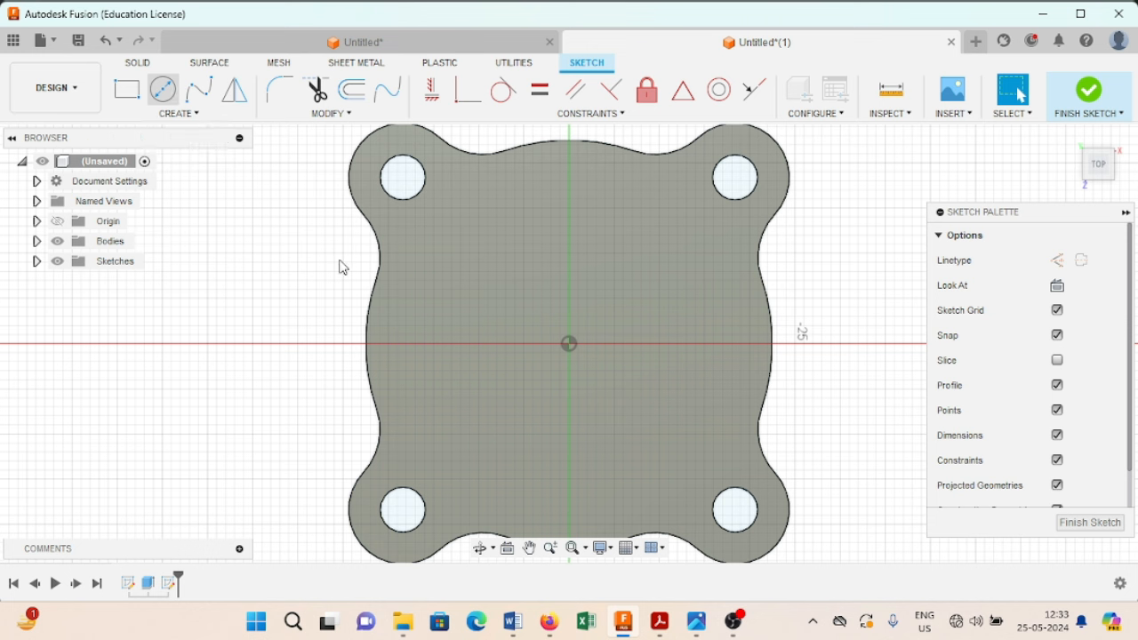
click(570, 345)
text(22)
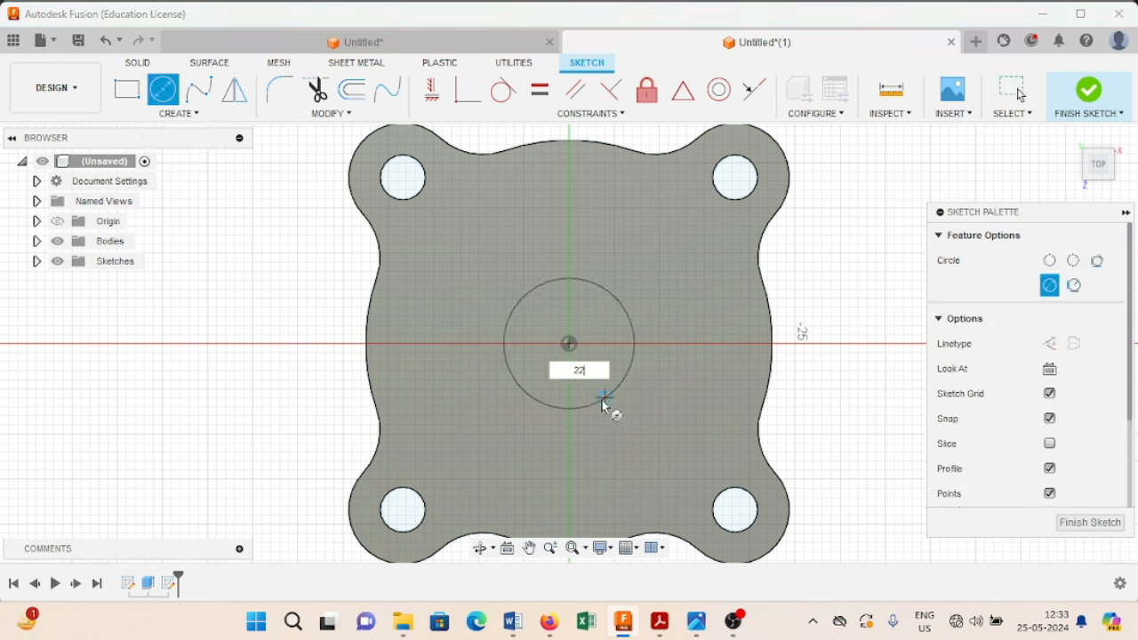
key(Return)
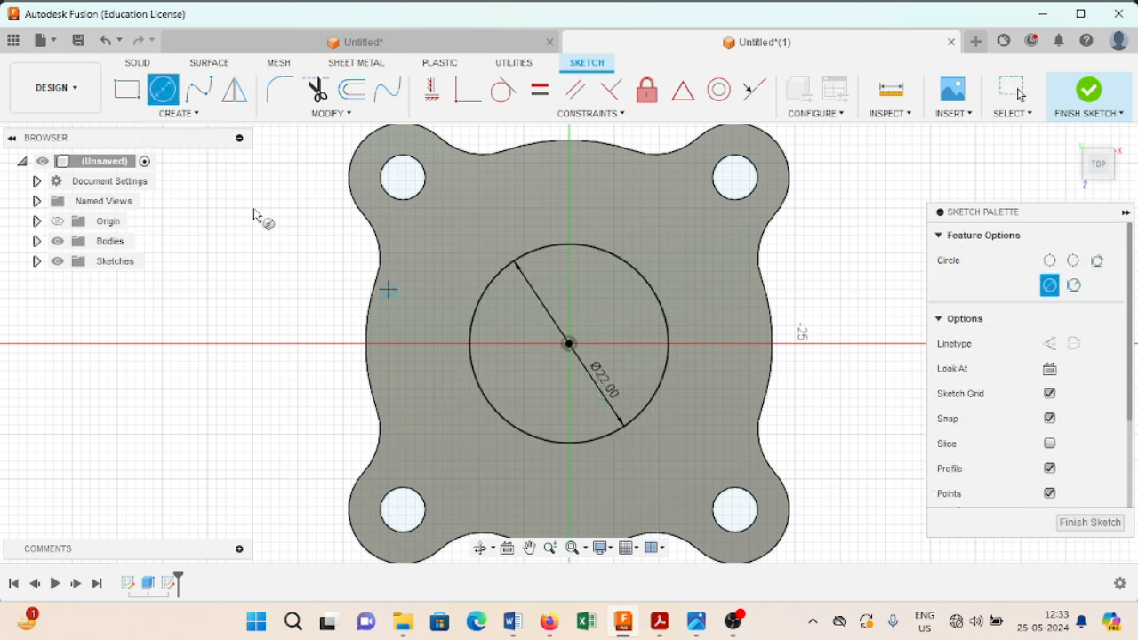
click(569, 345)
text(34)
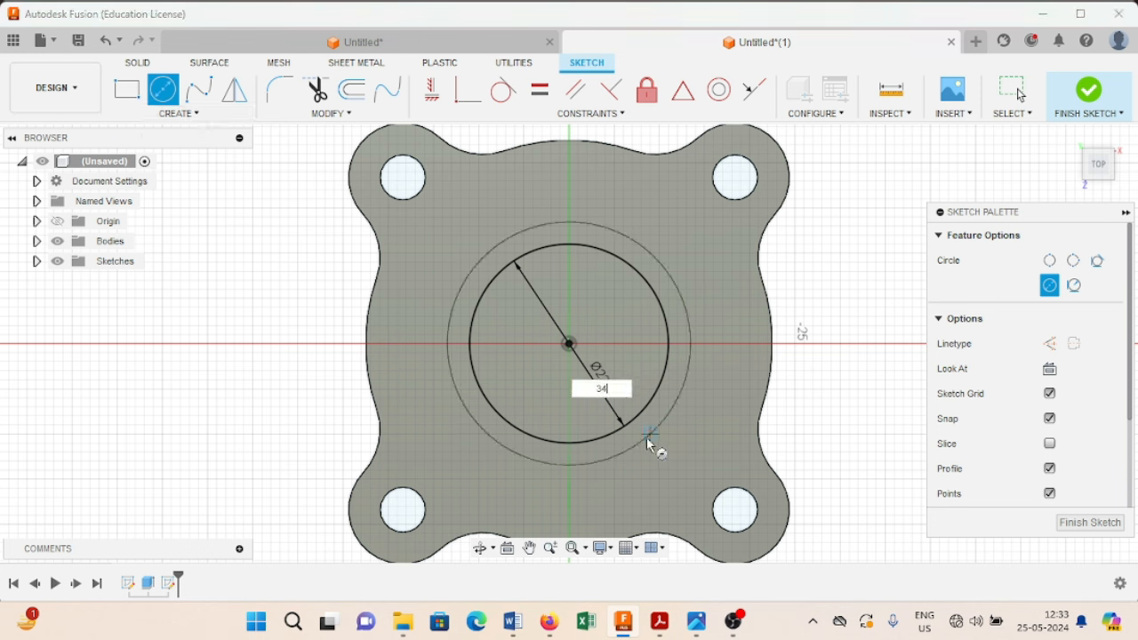
key(Return)
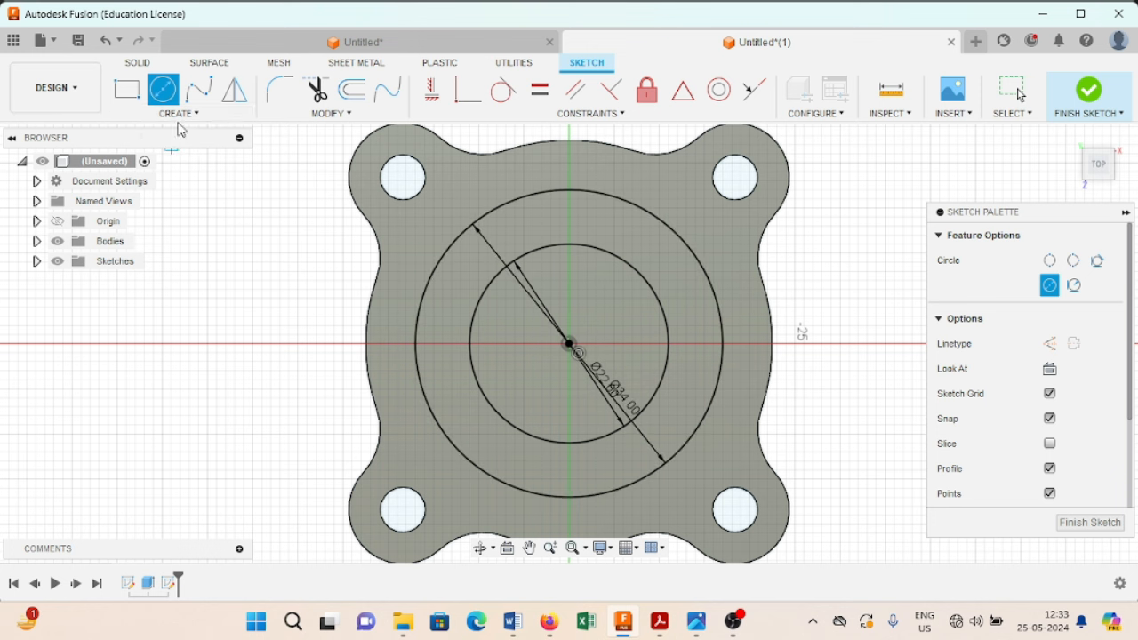
Draw a third concentric circle of 28 mm diameter centred on the origin and finish the sketch
click(569, 344)
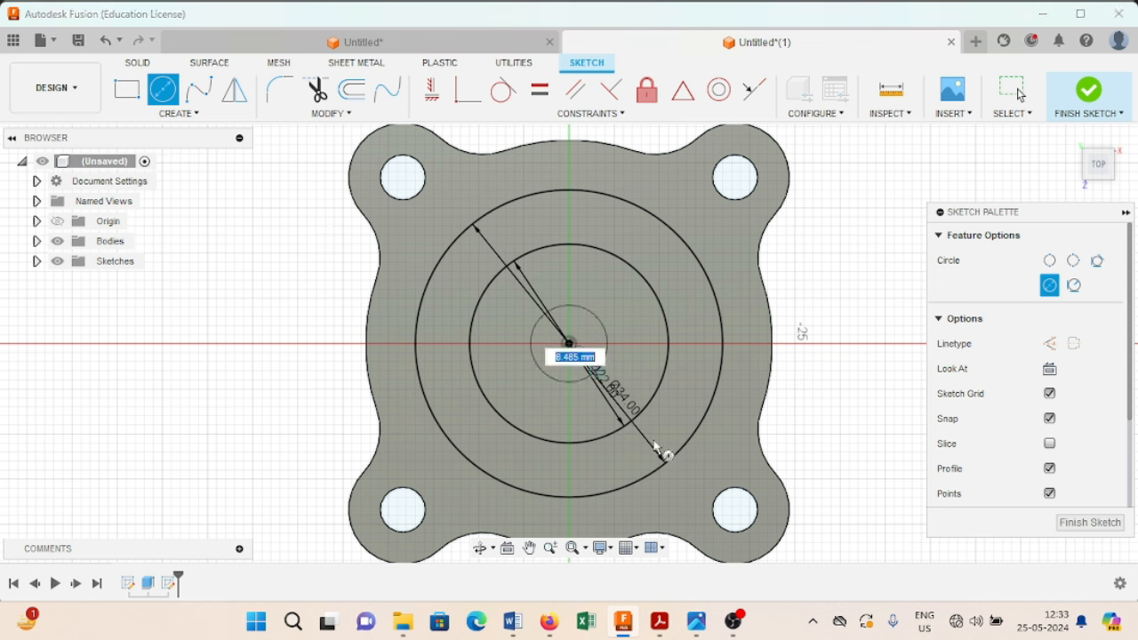
text(8)
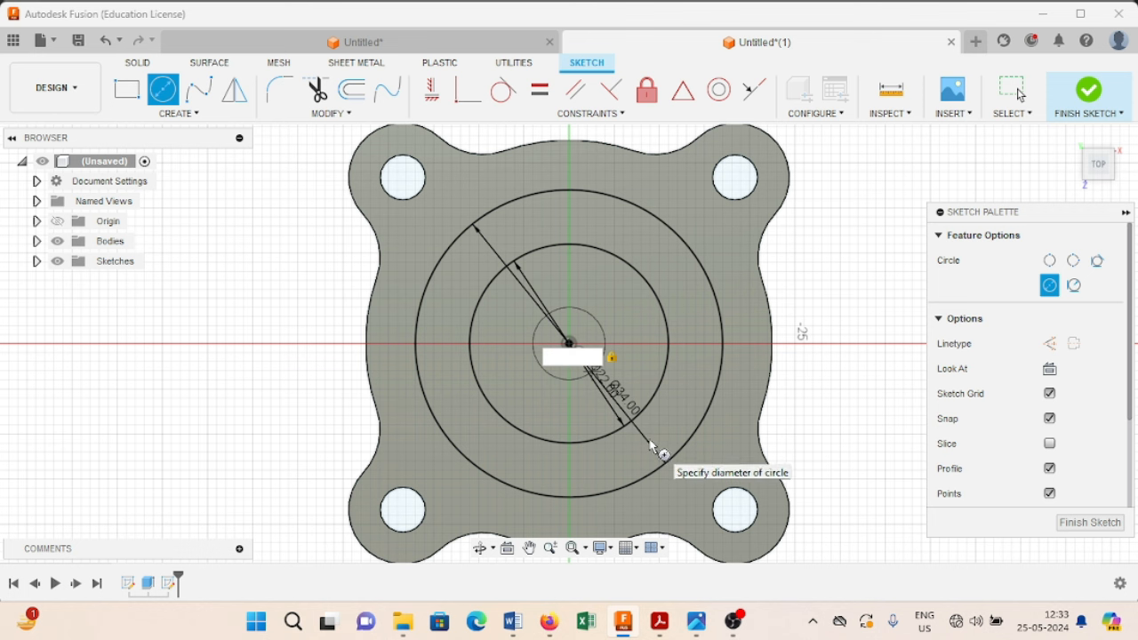
text(28)
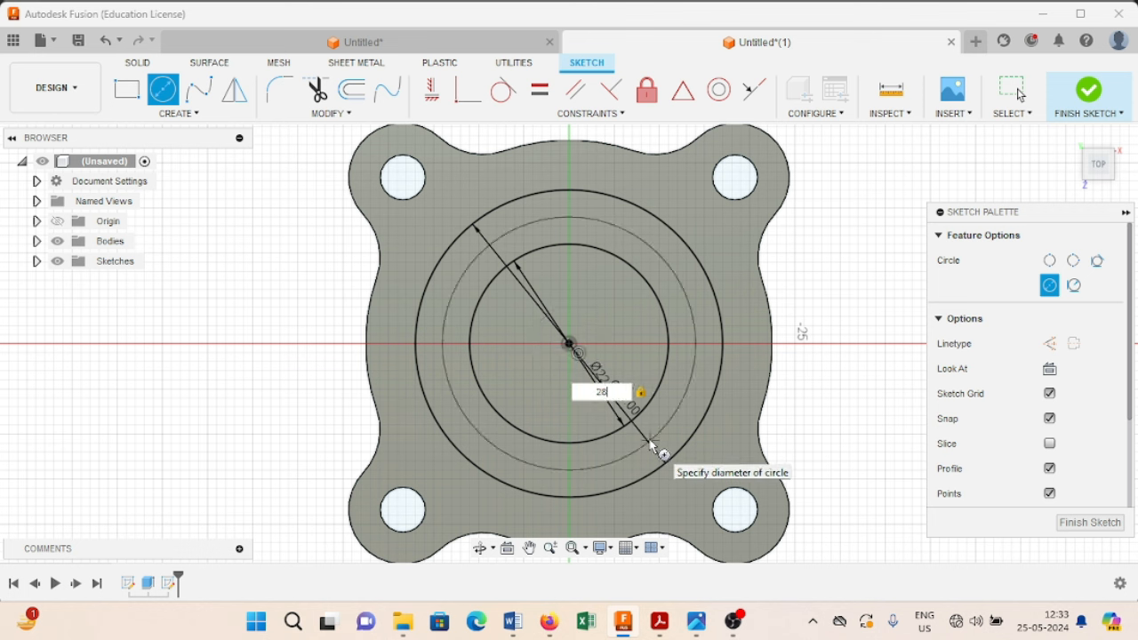
key(Return)
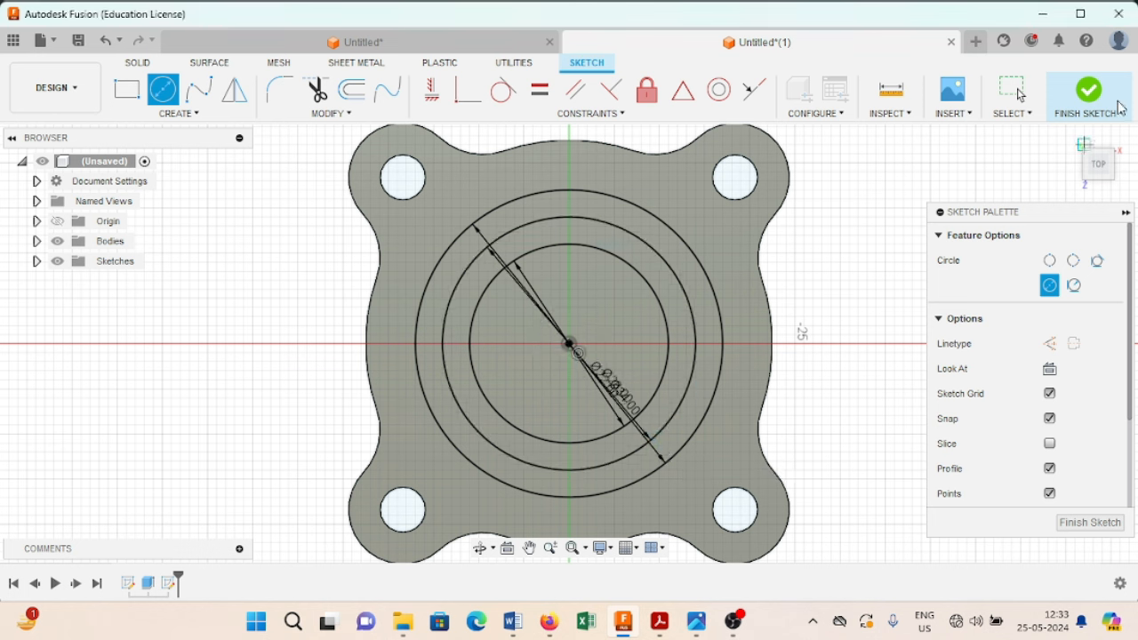
click(1092, 95)
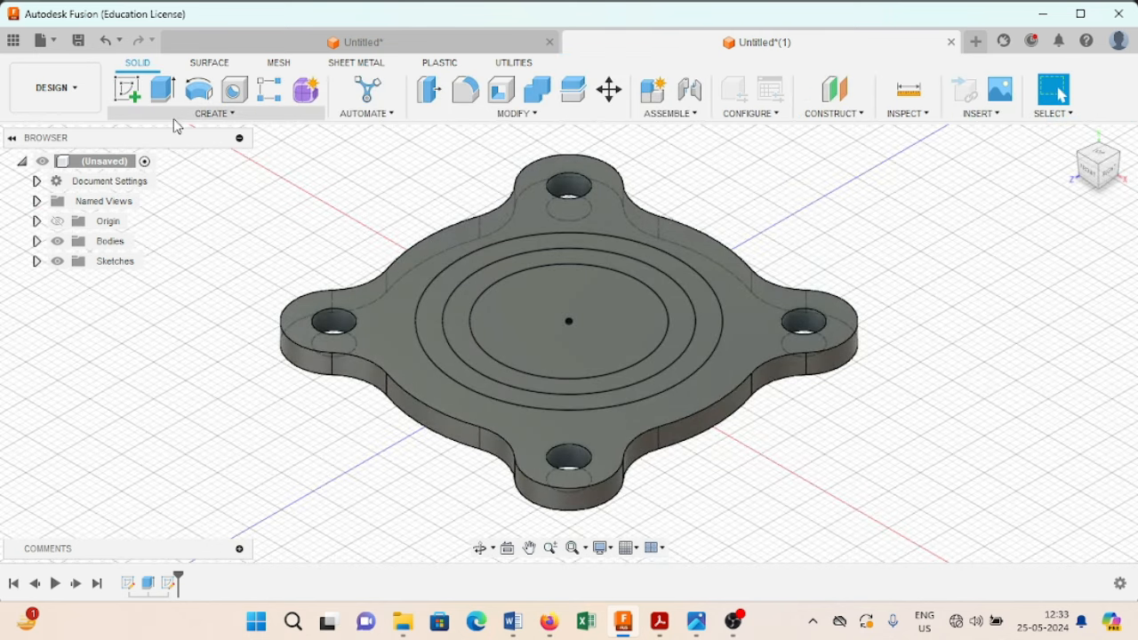
Cut the central bore through the plate by extruding the 22 mm circle profile by -3 mm
click(168, 90)
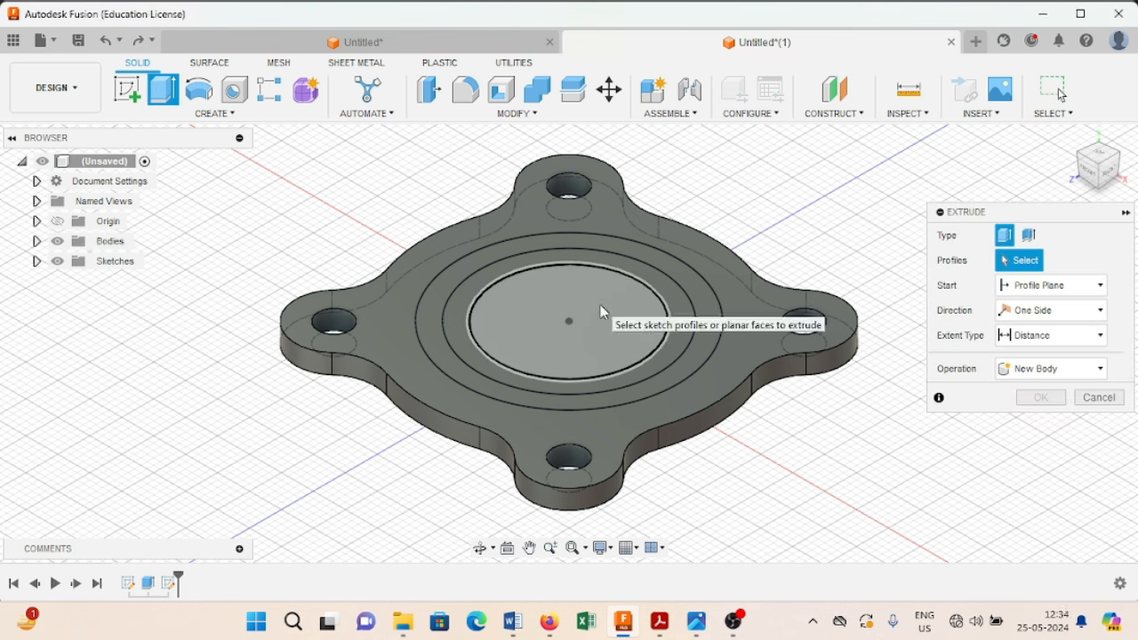
click(570, 302)
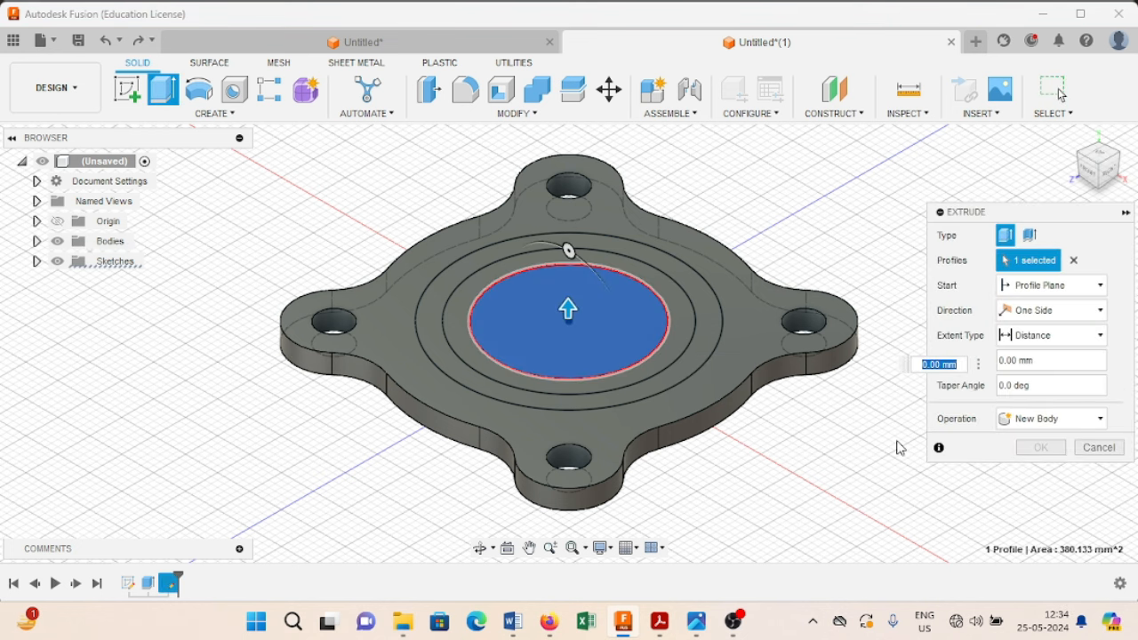
text(-)
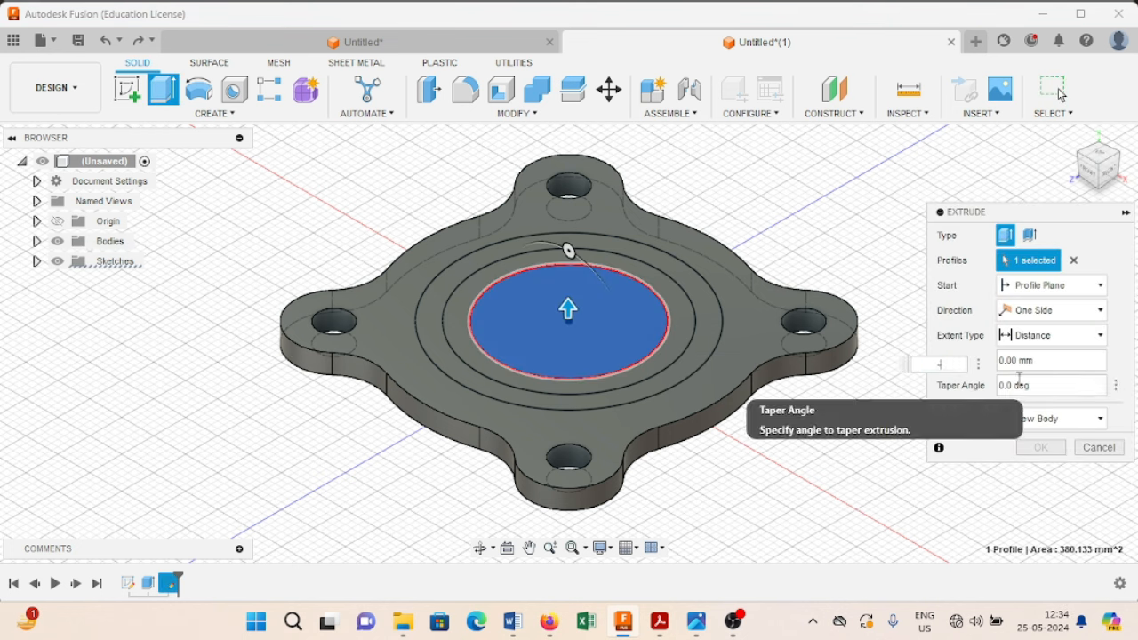
text(3)
key(Return)
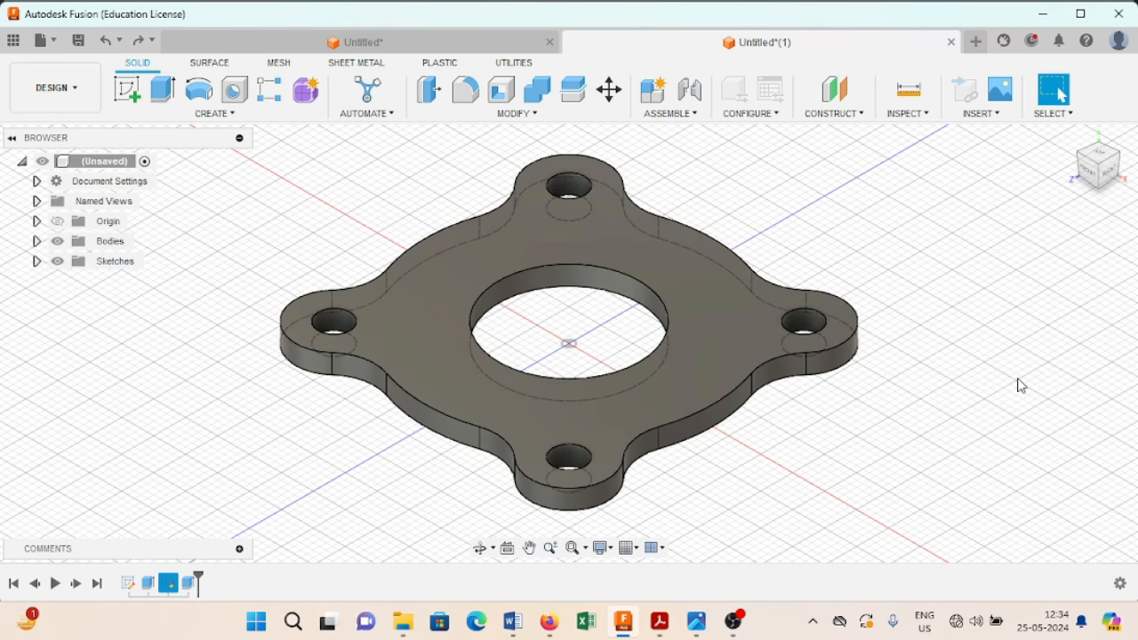
Make Sketch1 and Sketch2 visible again
click(36, 262)
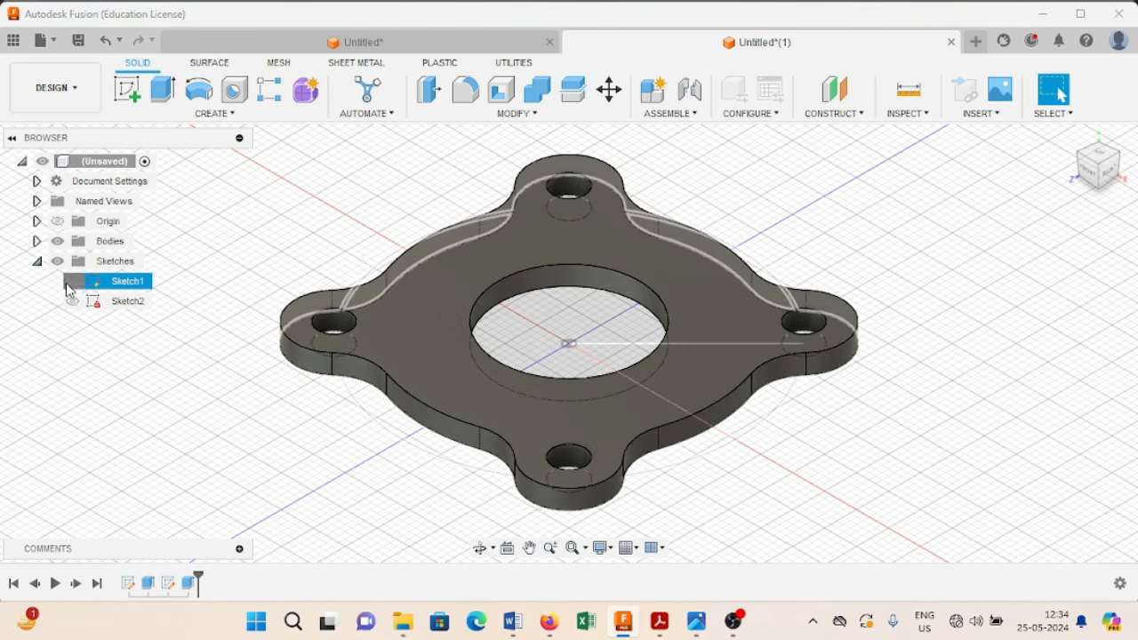
click(73, 281)
click(73, 301)
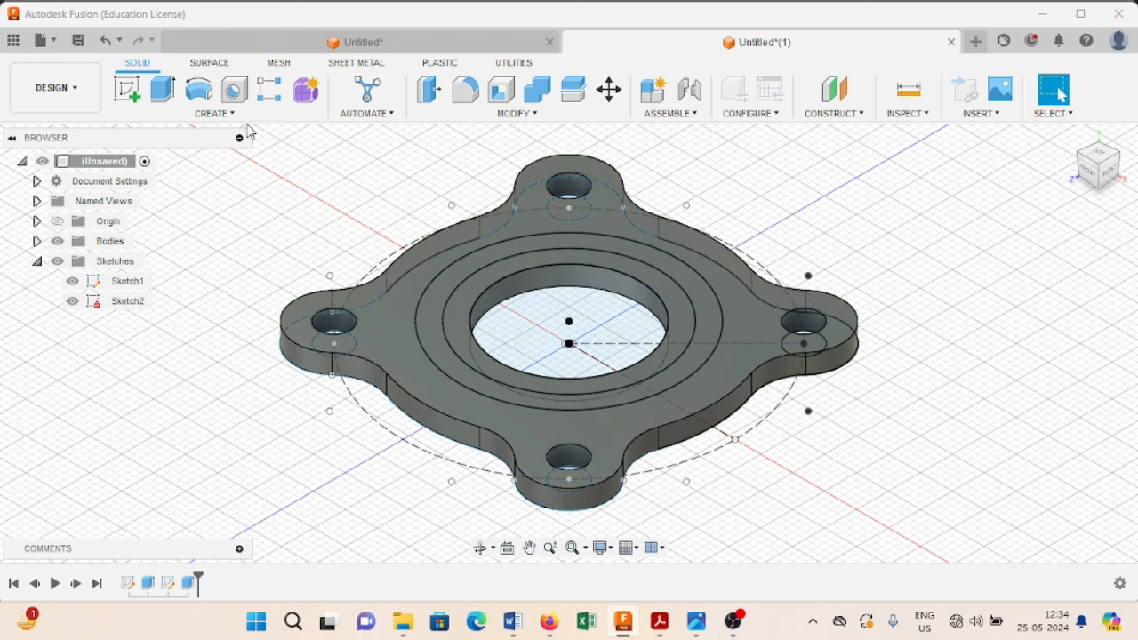
Extrude the ring between the 22 mm and 28 mm circles upward by the reference drawing's combined 5.5 mm and 3.5 mm step heights
click(160, 91)
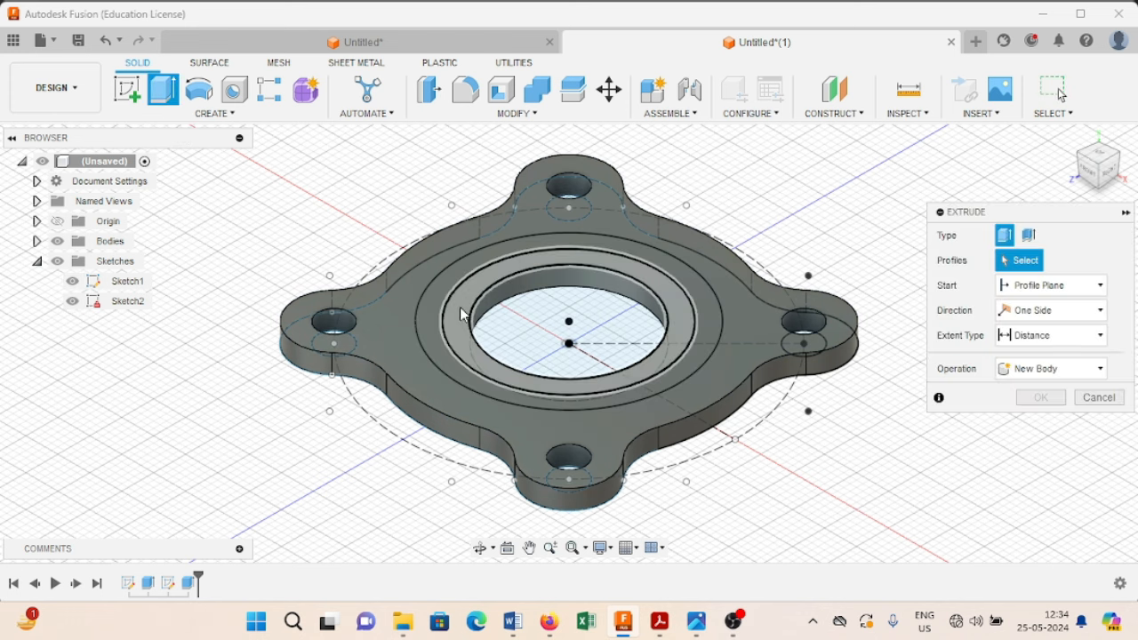
click(464, 309)
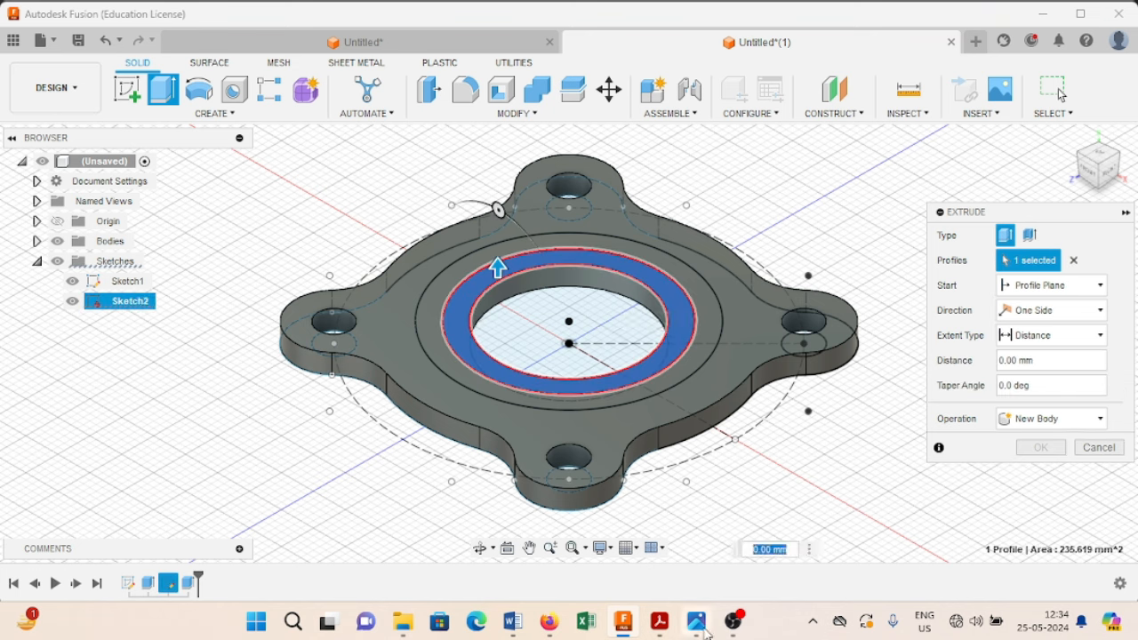
mouse_move(695, 633)
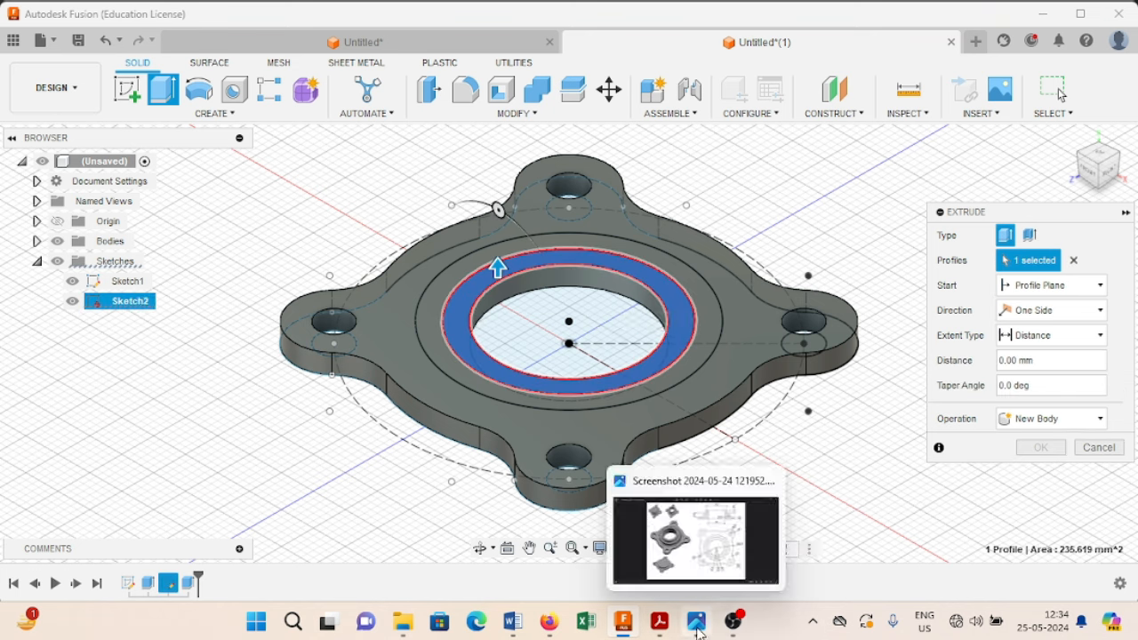
click(698, 630)
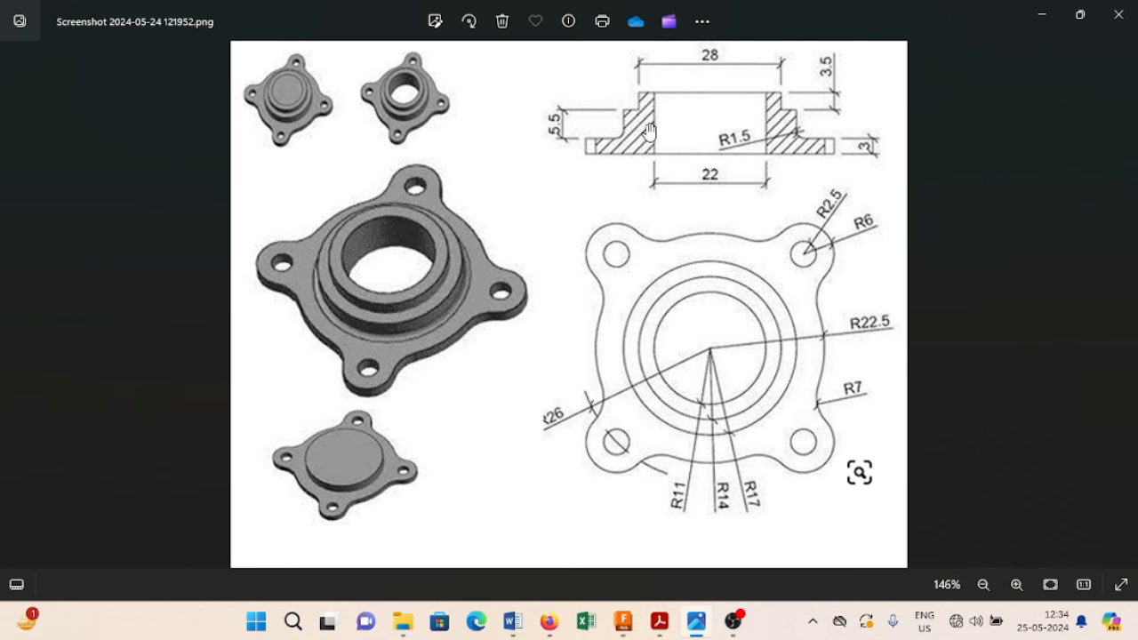
mouse_move(697, 630)
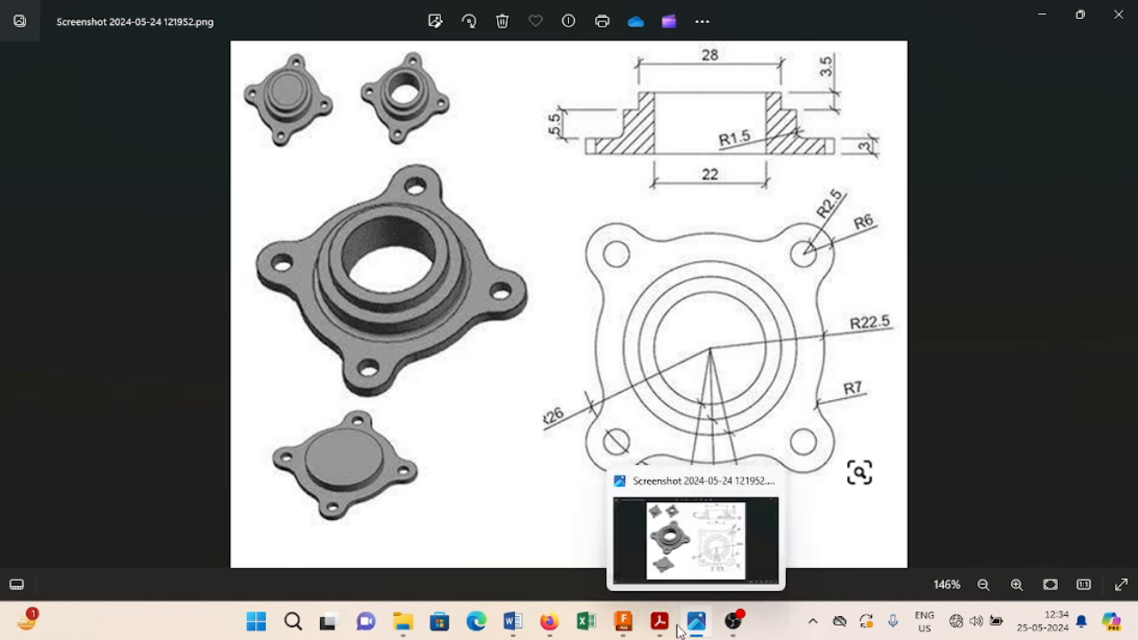
click(623, 621)
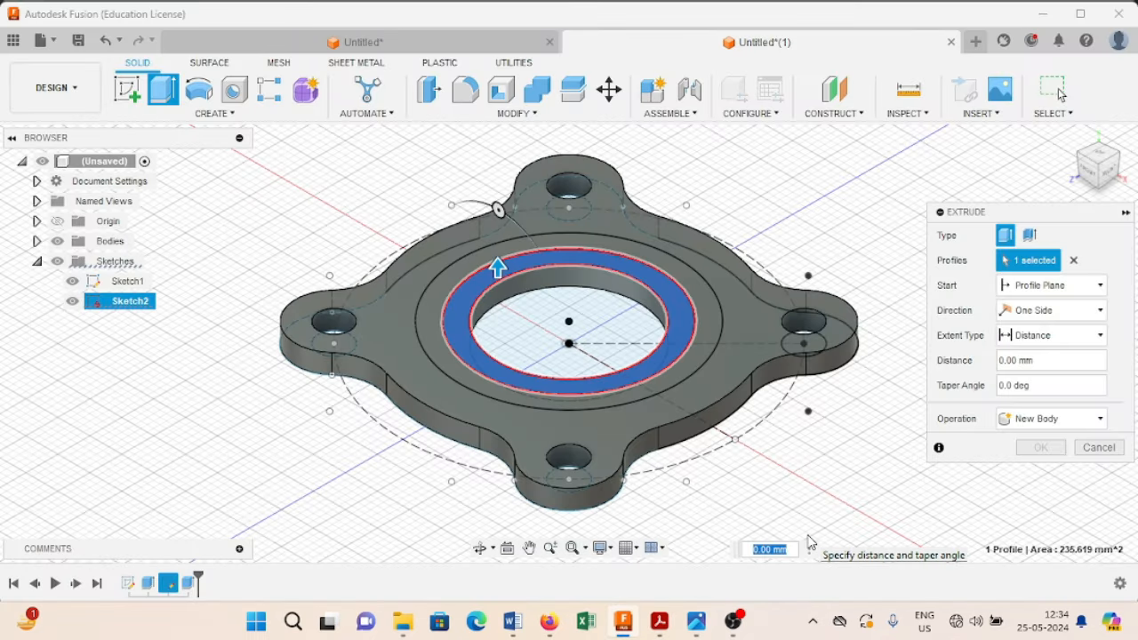
text(10)
key(Return)
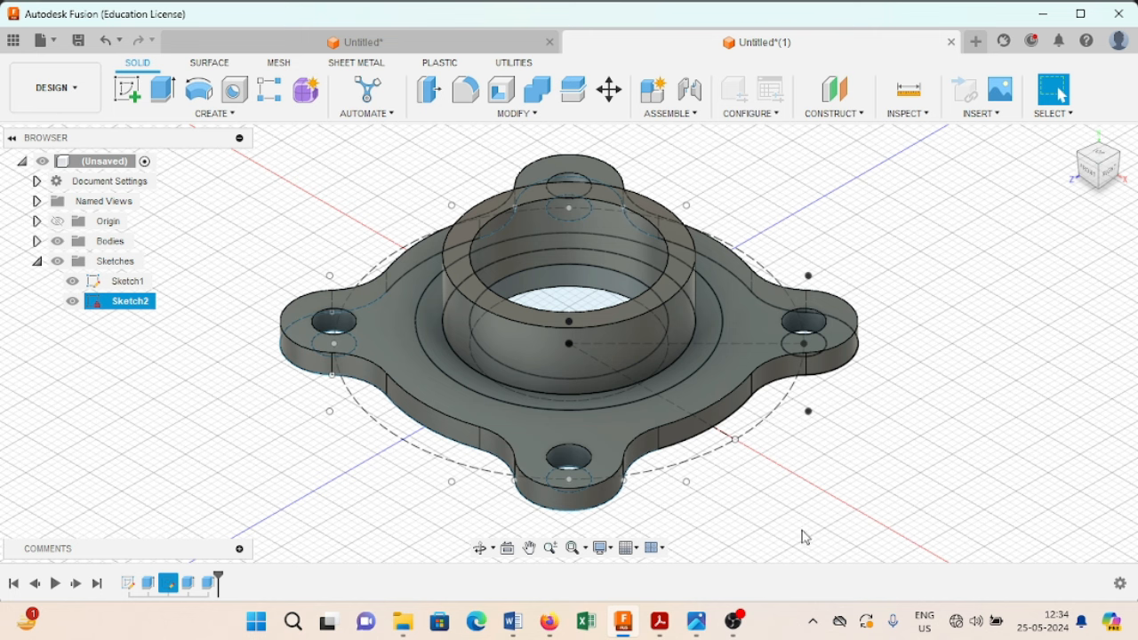
Extrude the ring between the 28 mm and 34 mm circles 5.5 mm upward from the plate
click(450, 363)
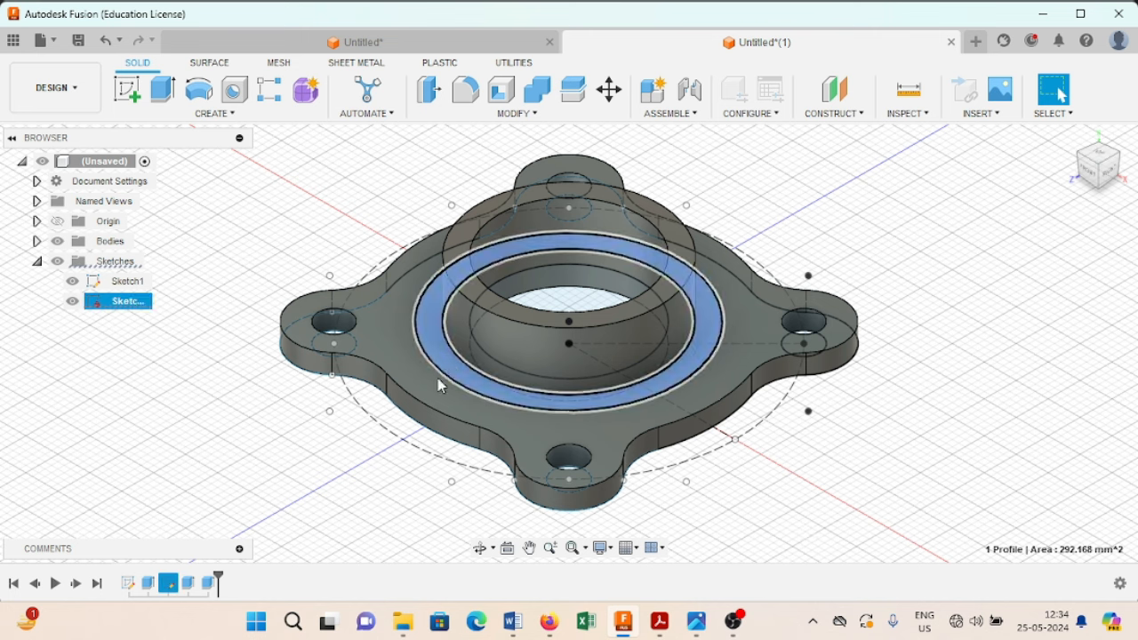
click(163, 89)
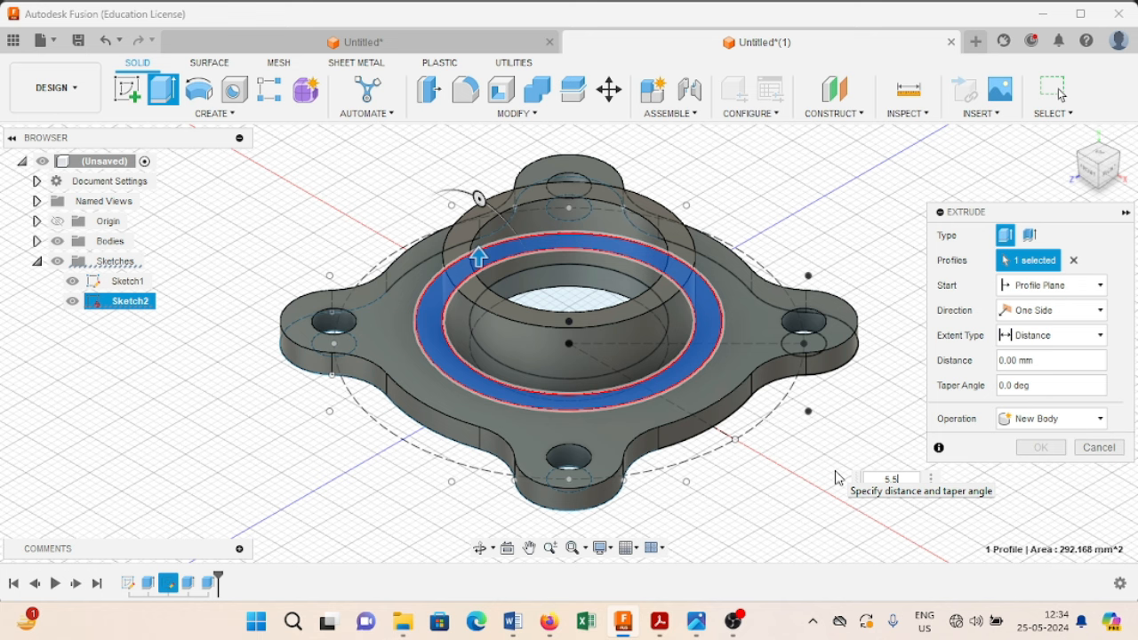
key(Return)
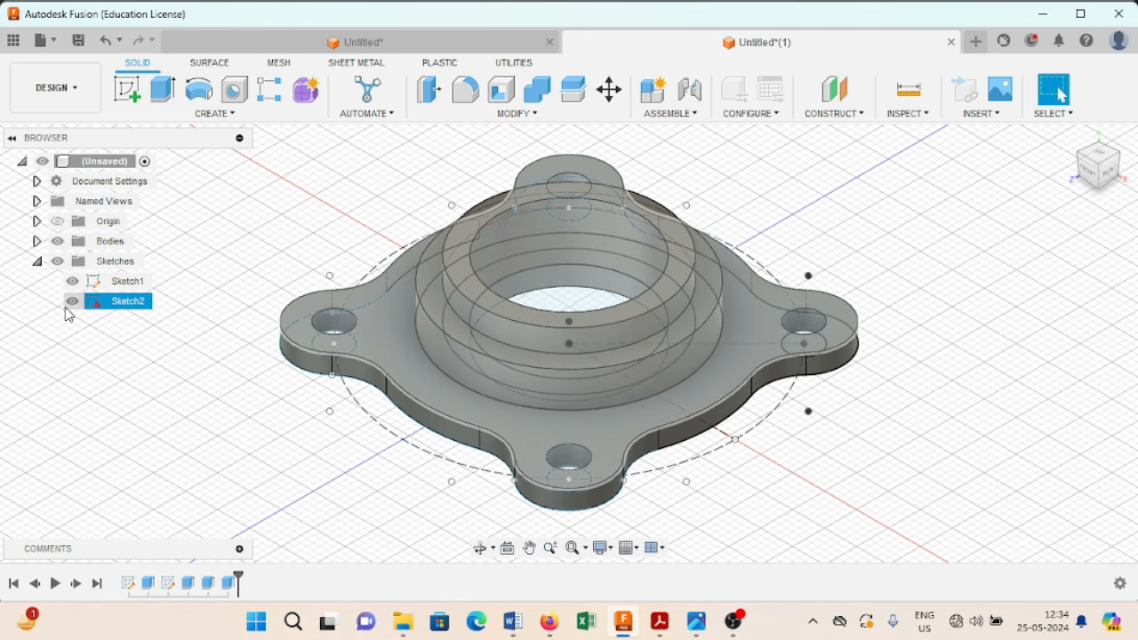
Hide both sketches and compare the stepped flange with the reference drawing
click(72, 302)
click(73, 281)
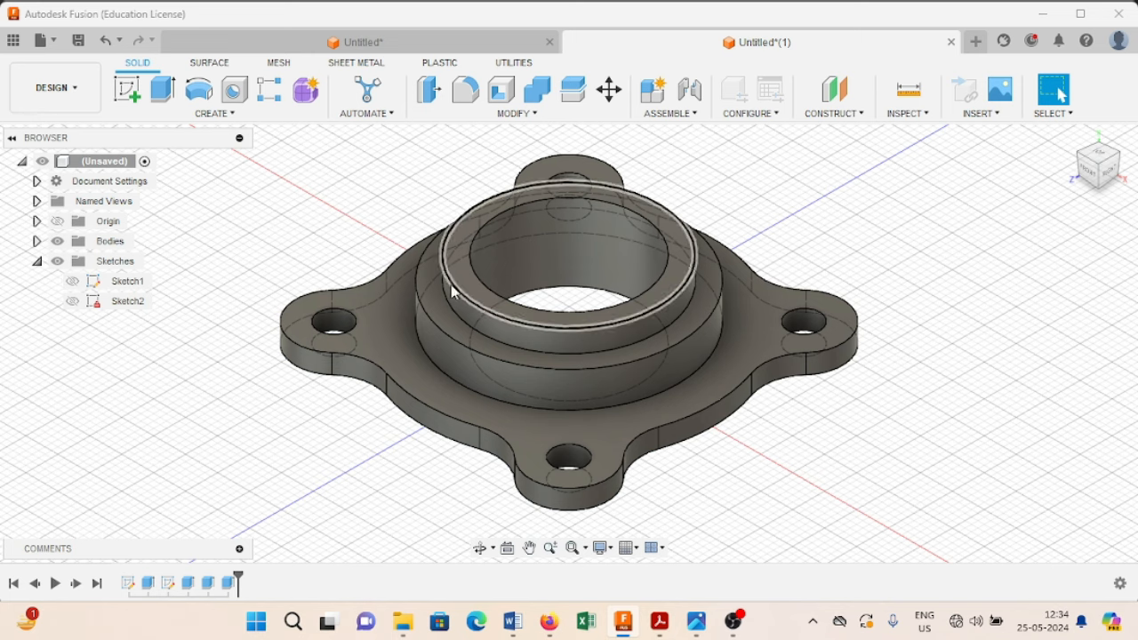
click(697, 631)
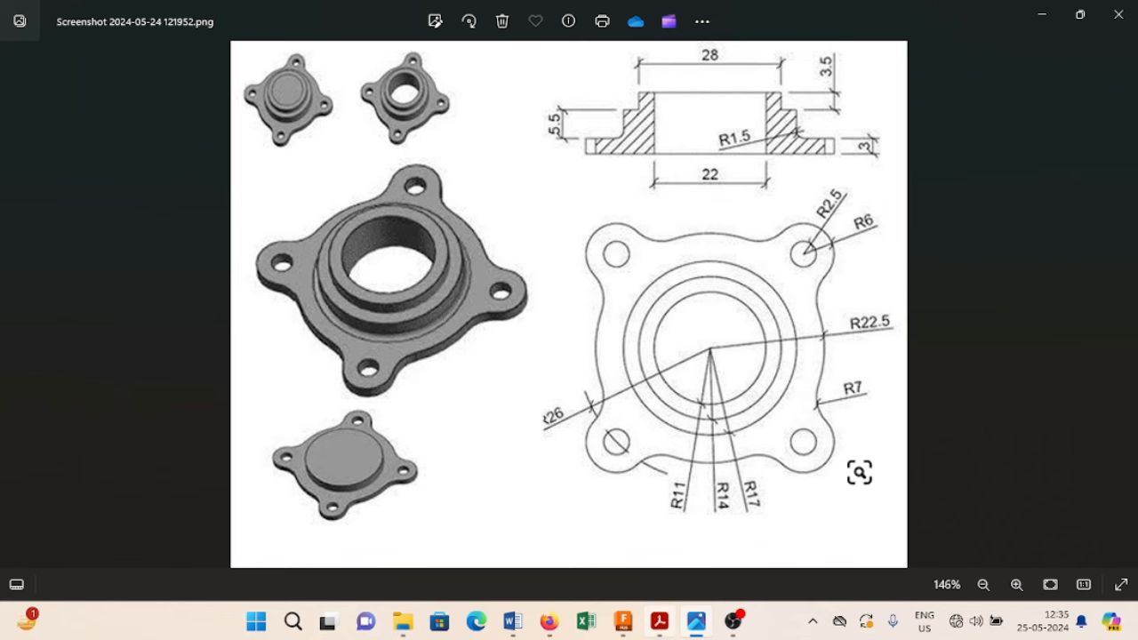
mouse_move(644, 632)
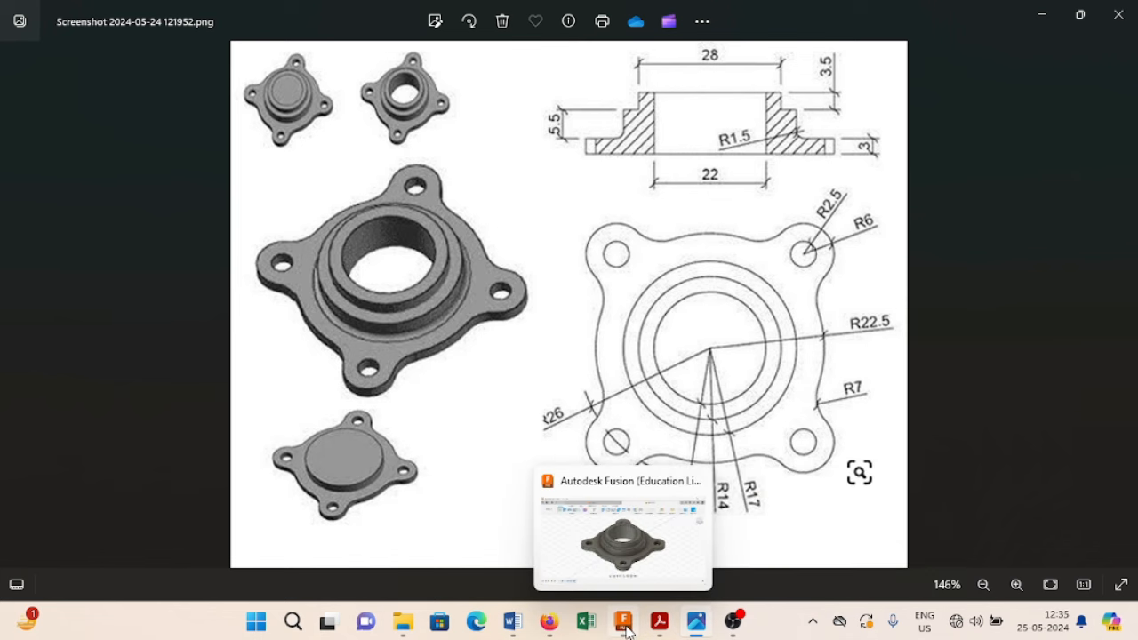
click(624, 621)
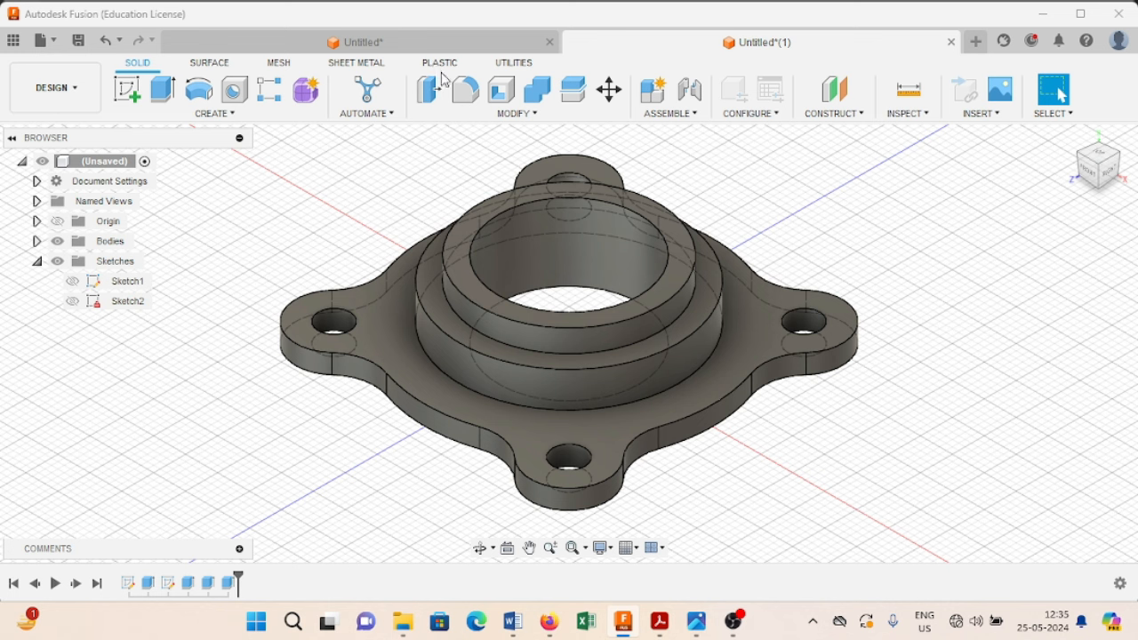
Open the appearance library and expand the glossy paints
click(519, 113)
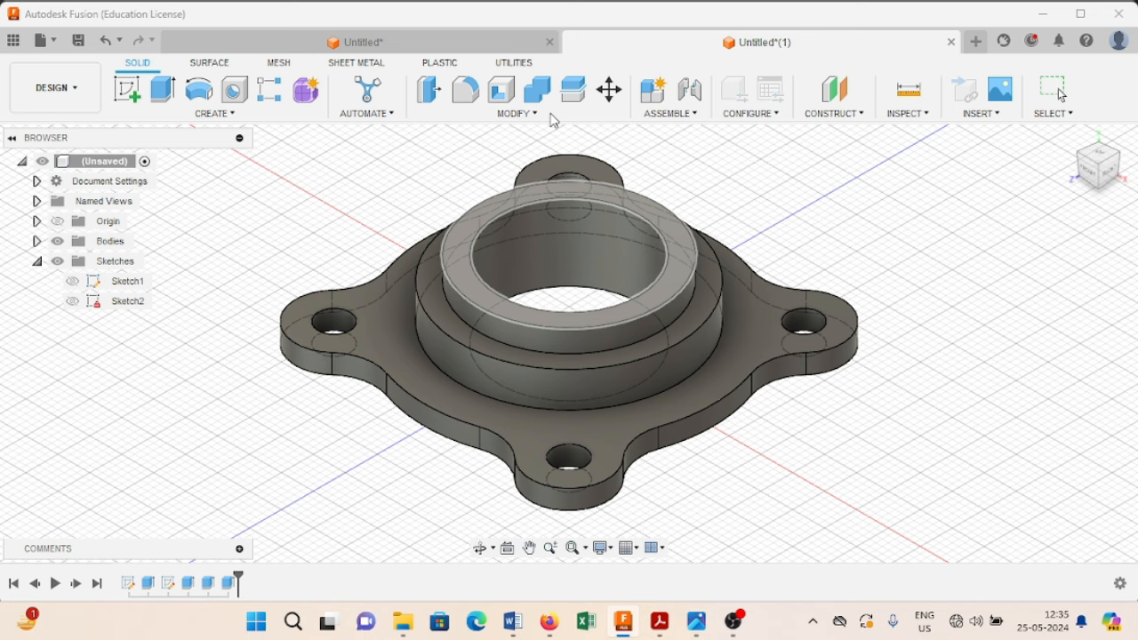
scroll(961, 392, down, 1)
scroll(941, 408, down, 4)
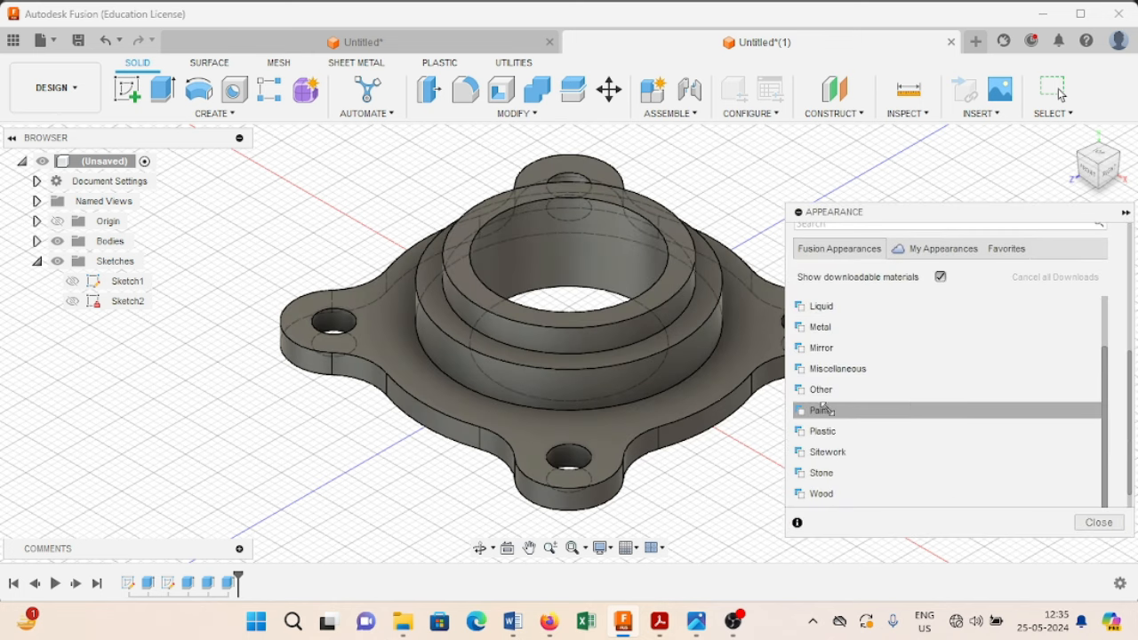
click(819, 410)
click(909, 433)
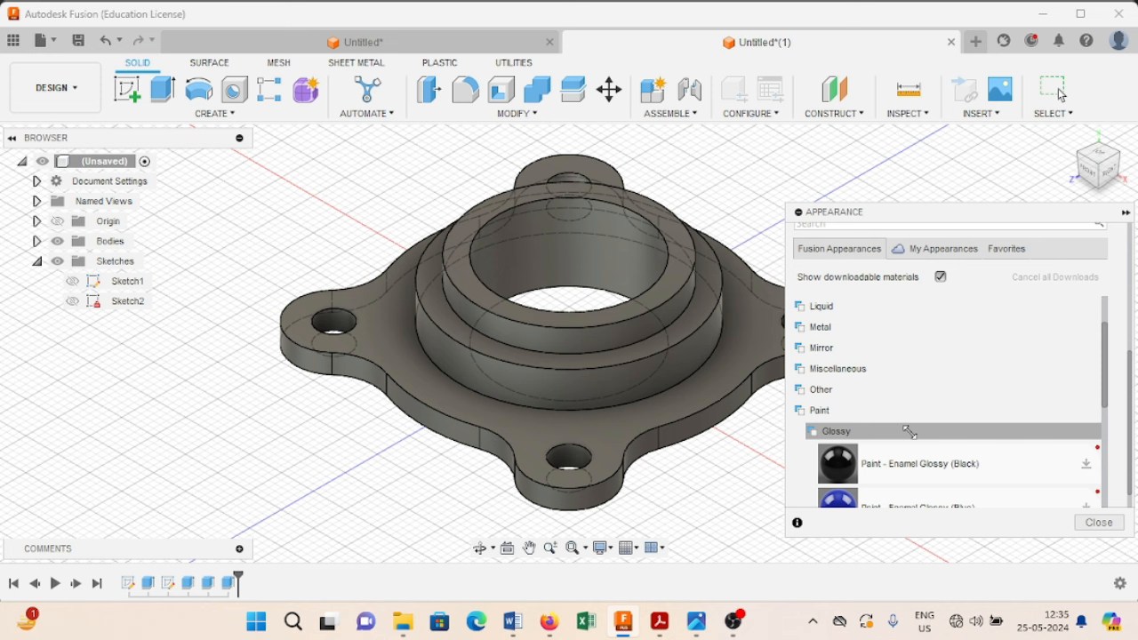
scroll(876, 440, down, 3)
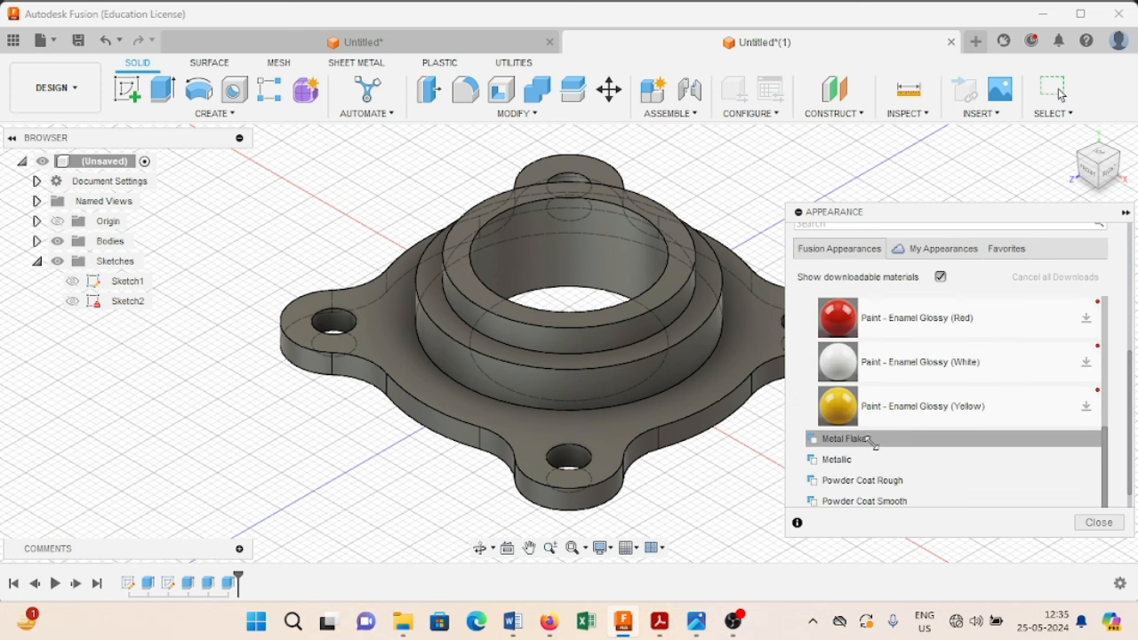
Try to apply the Paint - Metal Flake (Yellow) appearance to the flange body
click(872, 438)
scroll(925, 429, down, 5)
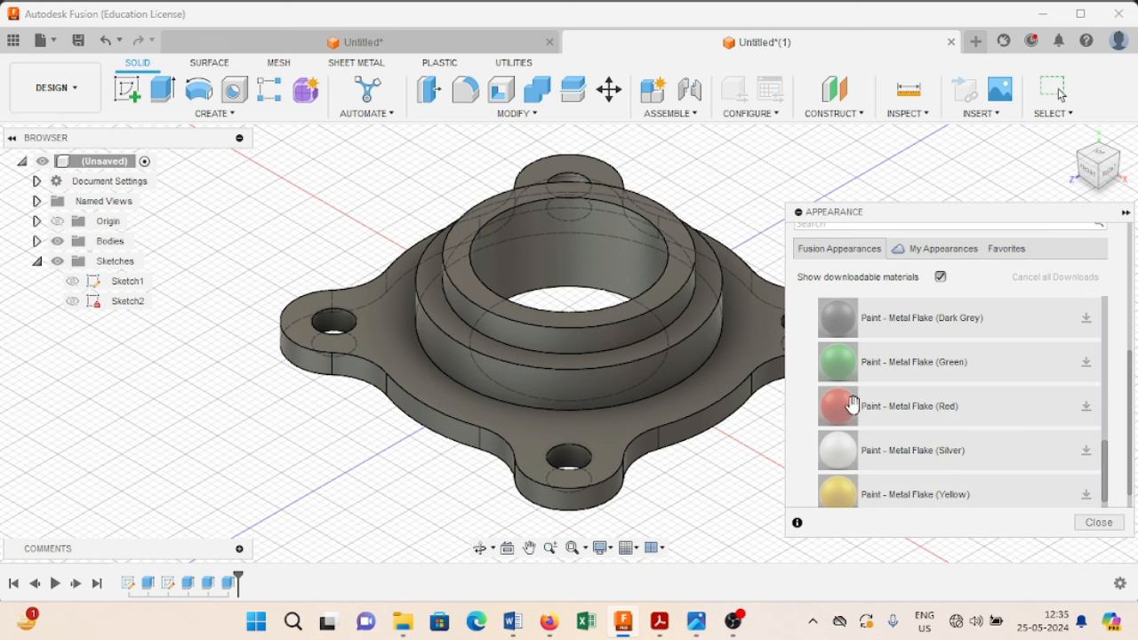
drag(637, 407, 632, 388)
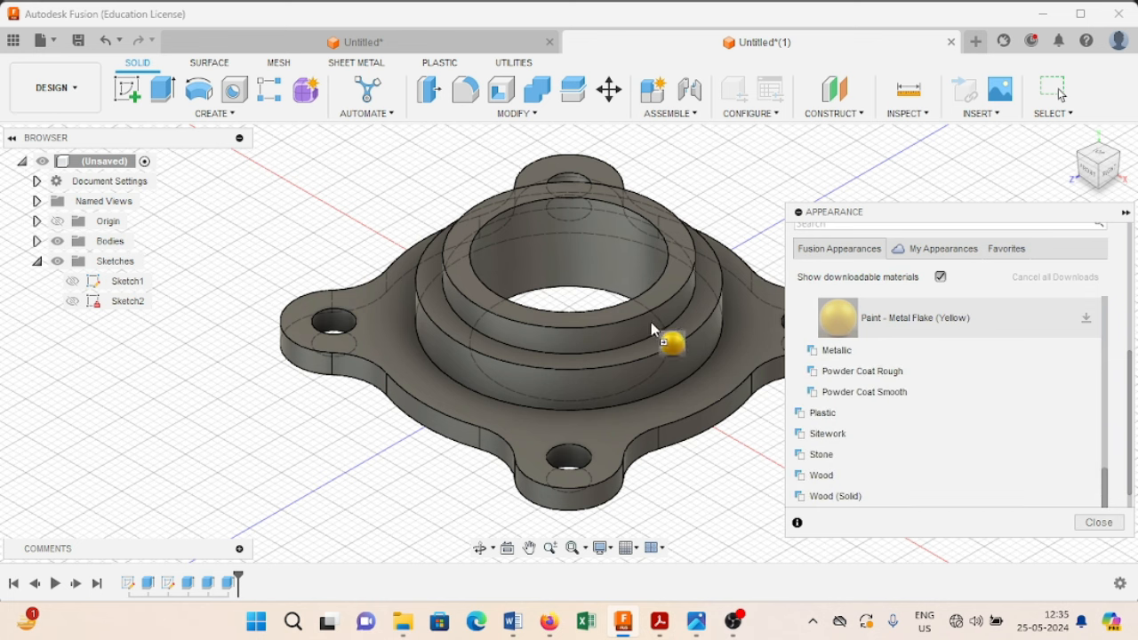
drag(652, 323, 633, 322)
scroll(874, 382, up, 5)
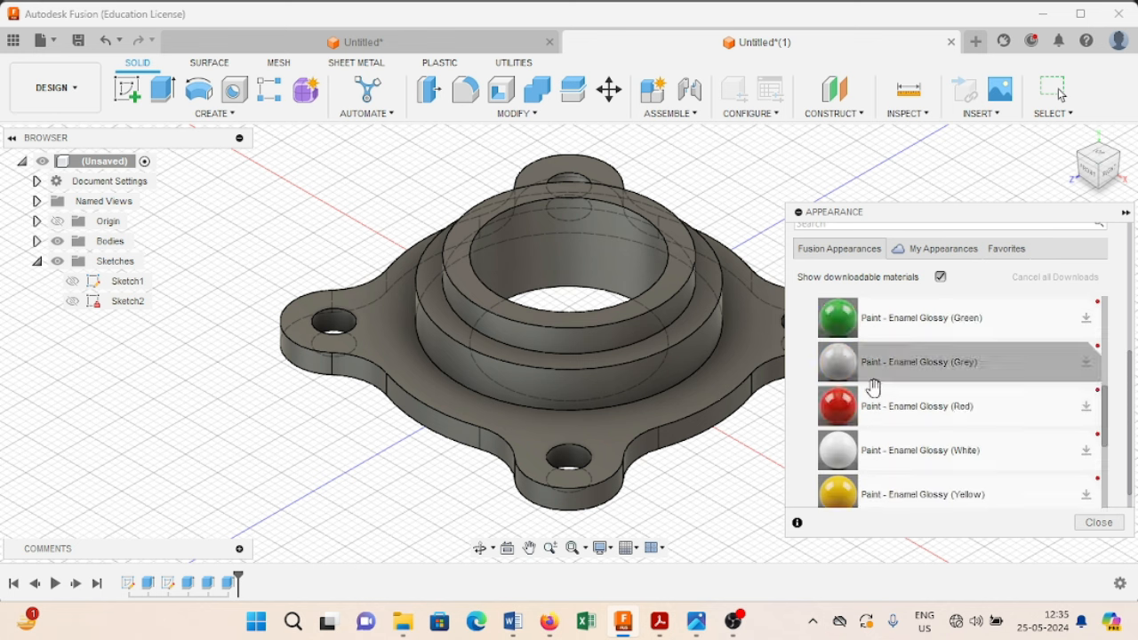
Apply the Paint - Enamel Glossy (Yellow) appearance to the flange and collapse the appearance settings
scroll(854, 405, down, 3)
drag(843, 366, 679, 336)
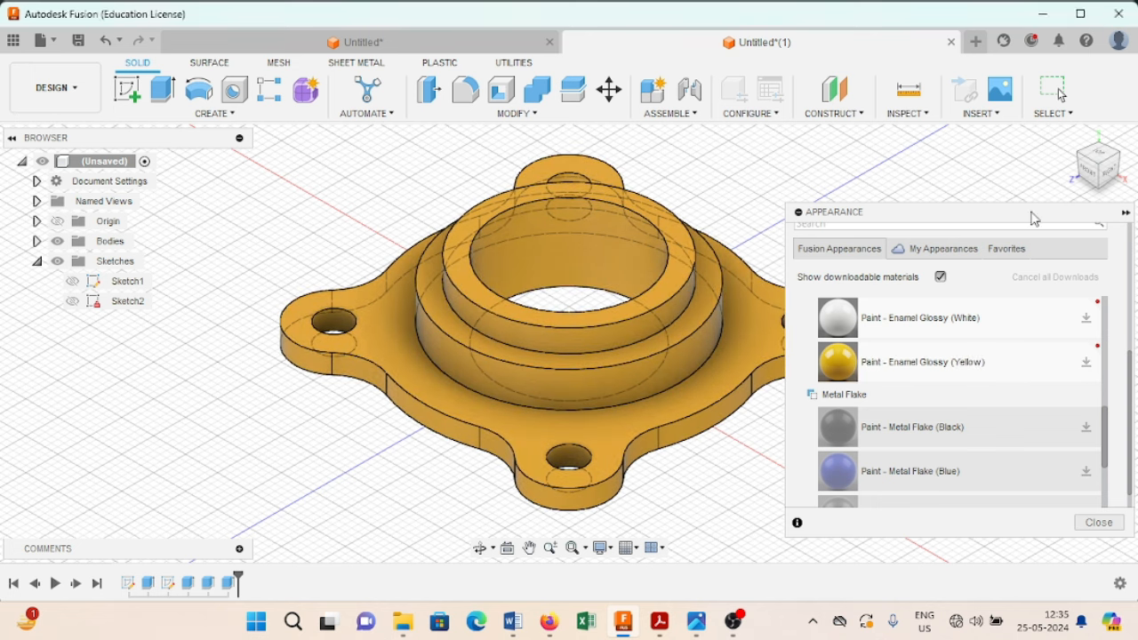
click(1125, 214)
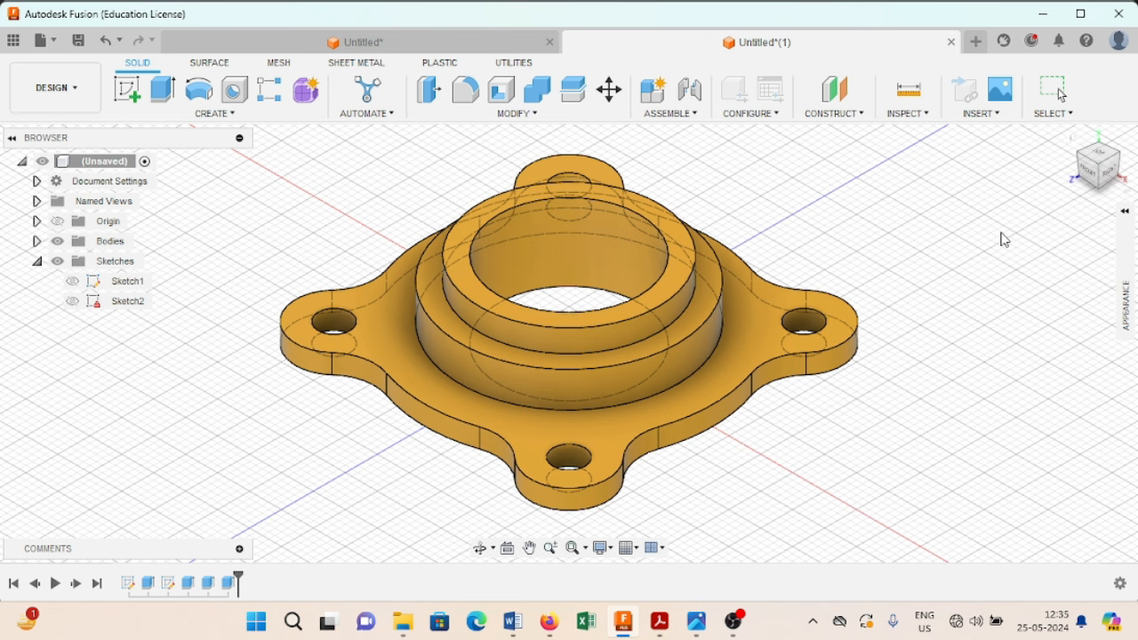